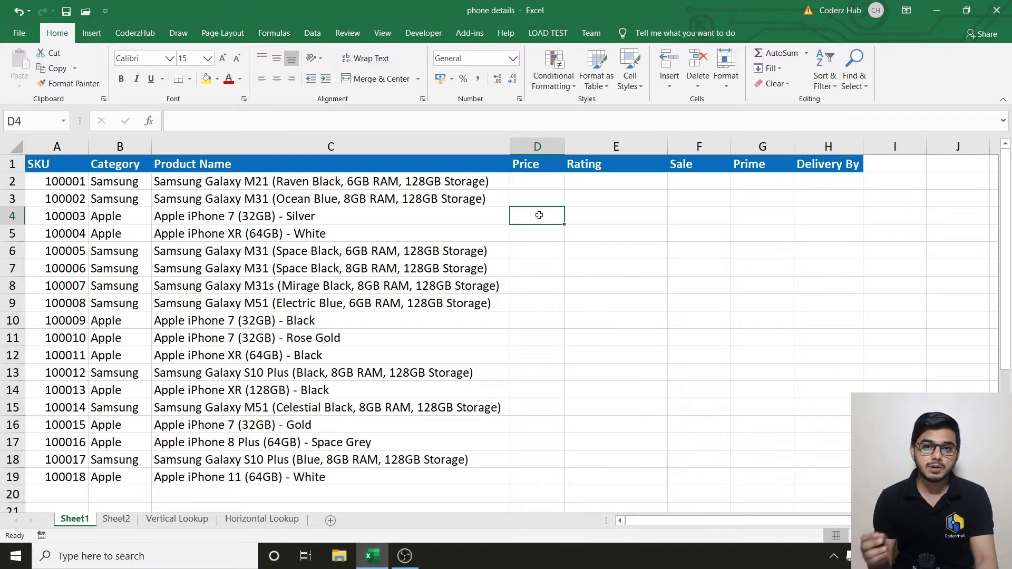
Examine the empty Price column on Sheet1 and the source data layouts on the Vertical Lookup and Horizontal Lookup sheets.
left_click(369, 237)
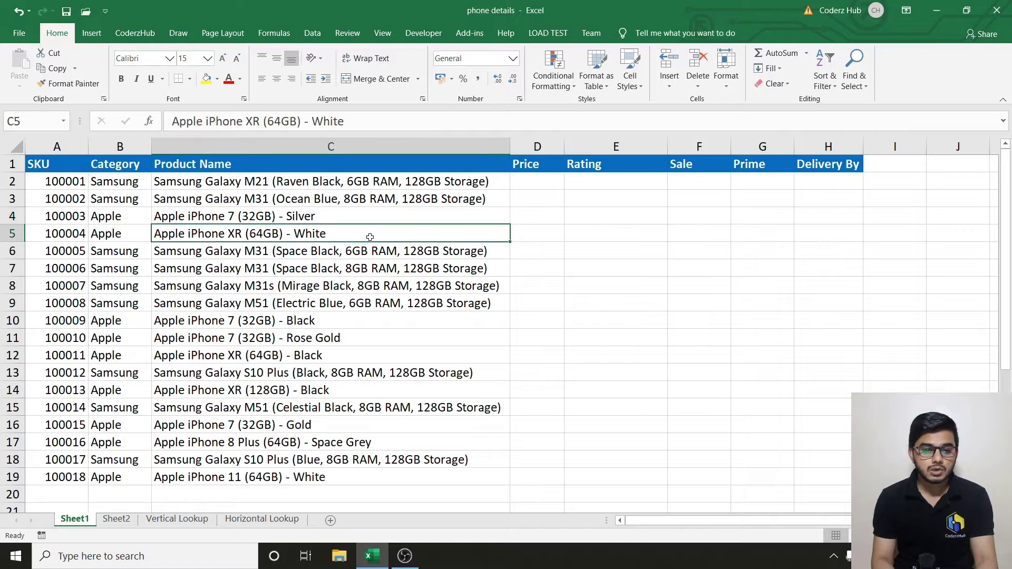
left_click(526, 179)
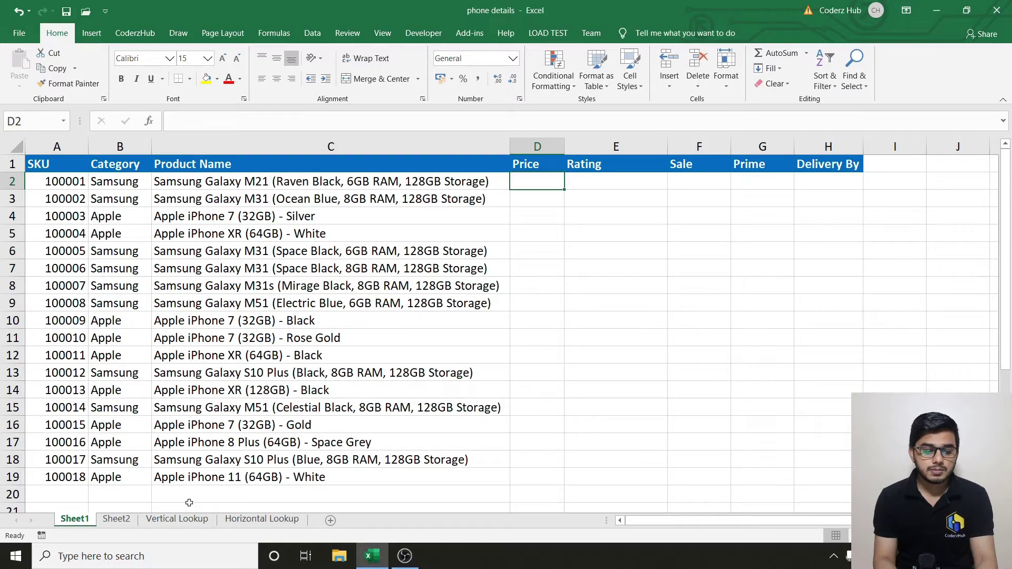
left_click(185, 519)
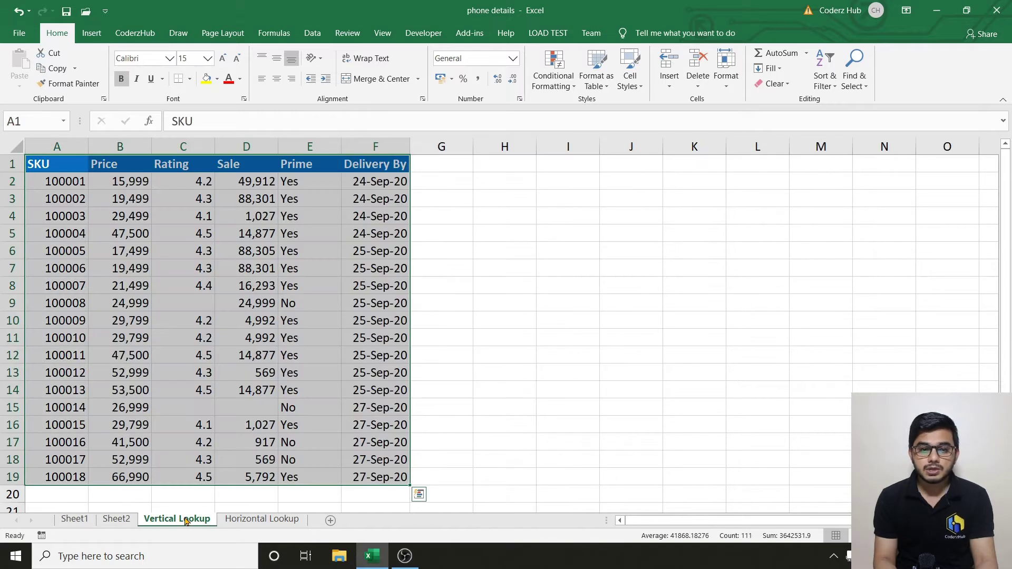
left_click(254, 339)
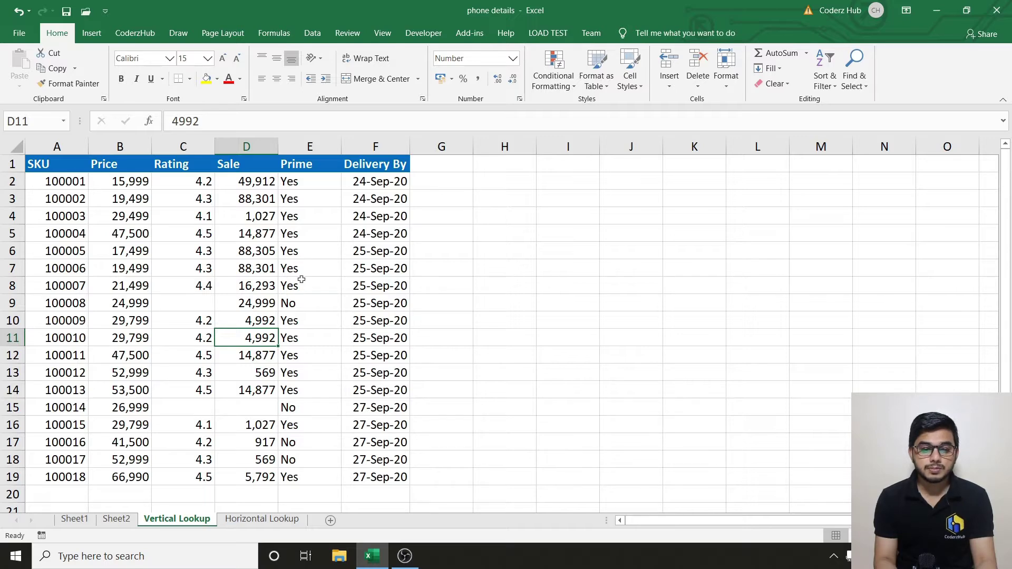
left_click(253, 521)
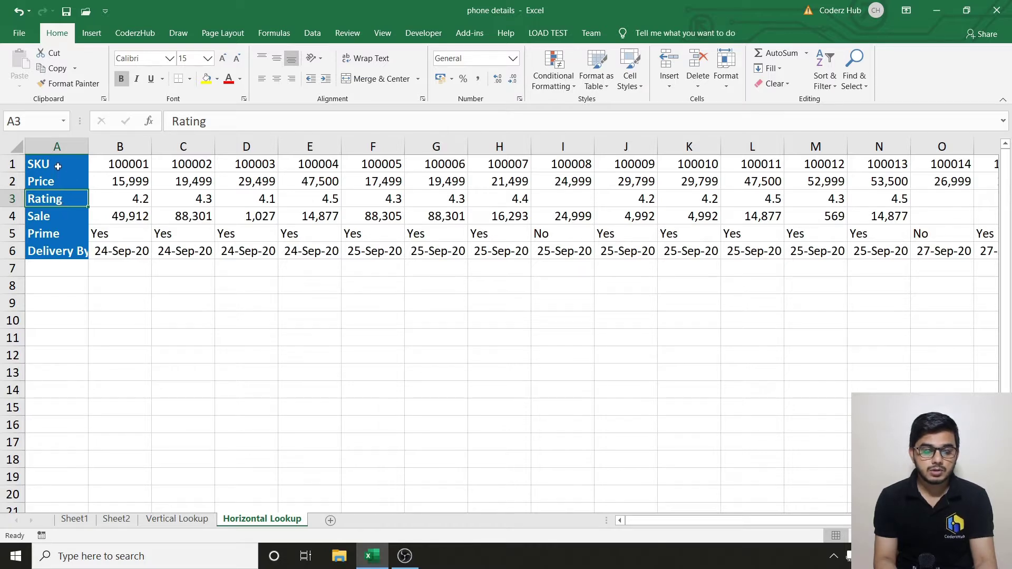
left_click(53, 178)
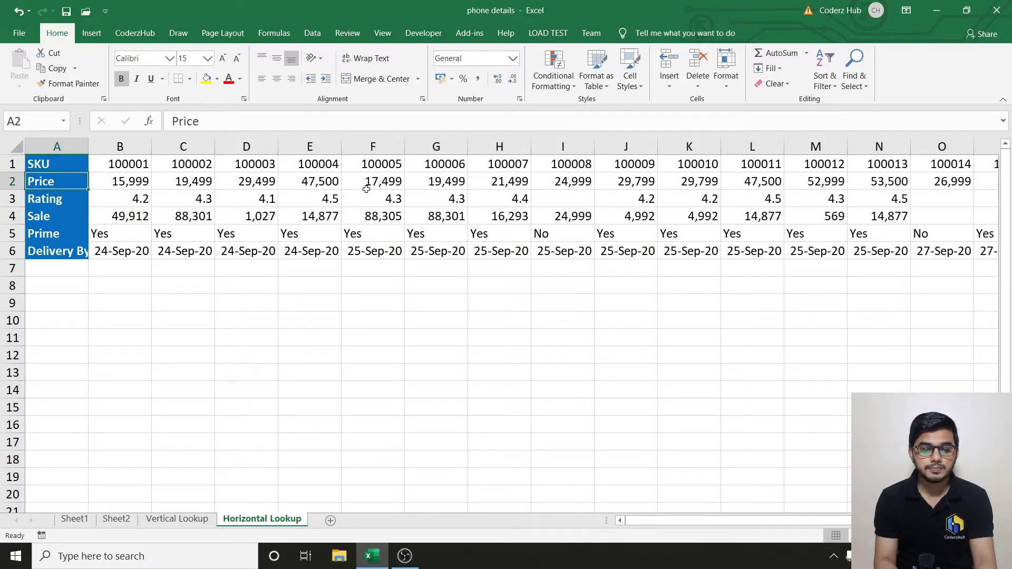
left_click(118, 202)
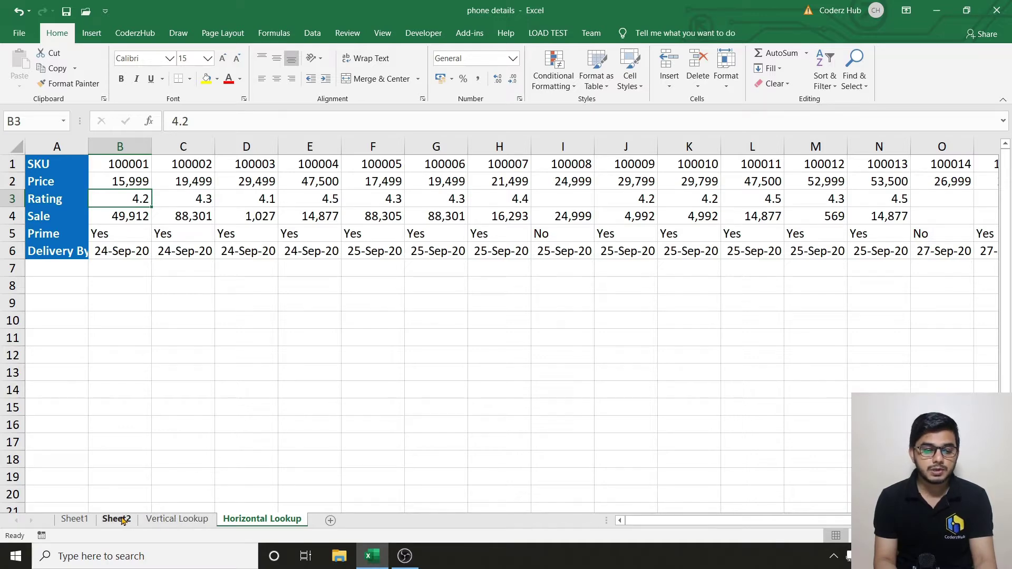
left_click(75, 520)
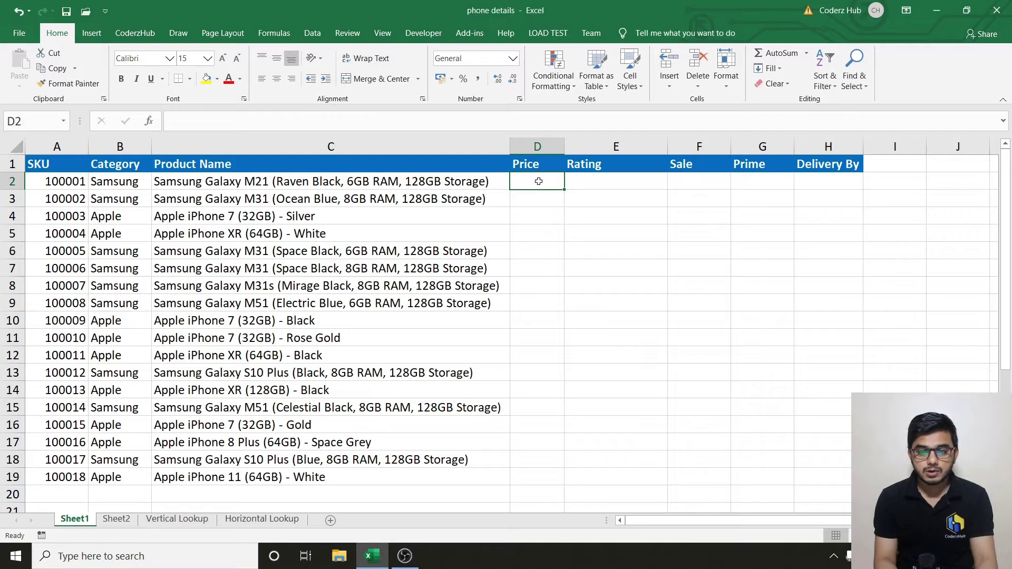
Start a VLOOKUP formula in cell D2 of Sheet1 with A2 as the lookup value.
type("=")
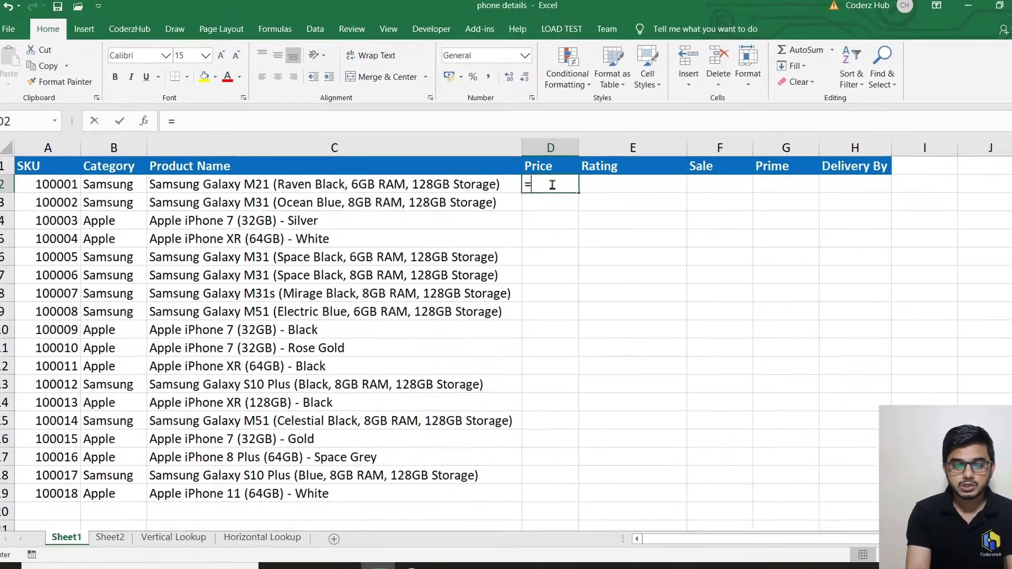
type("vl")
key("Tab")
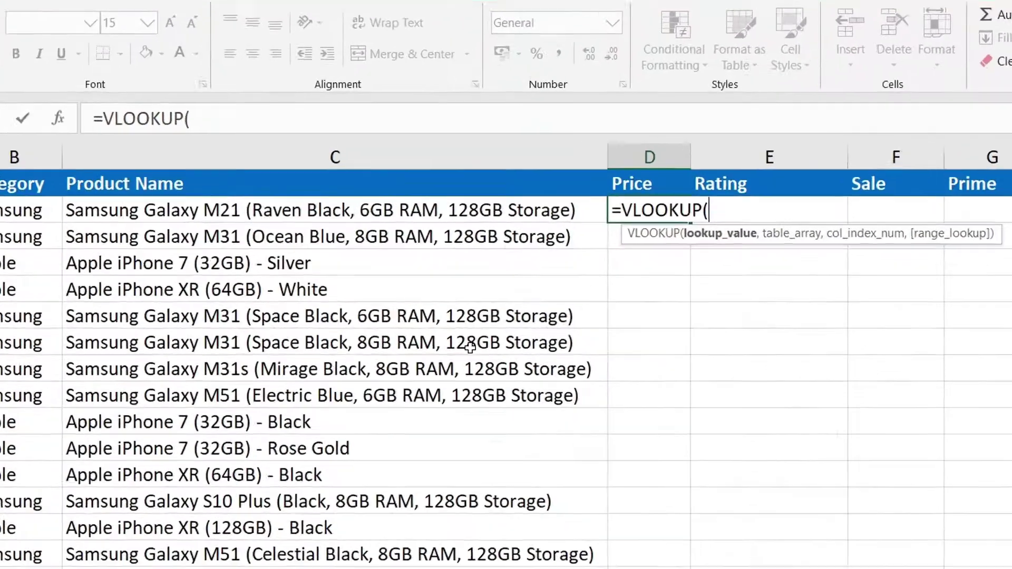
type("A2")
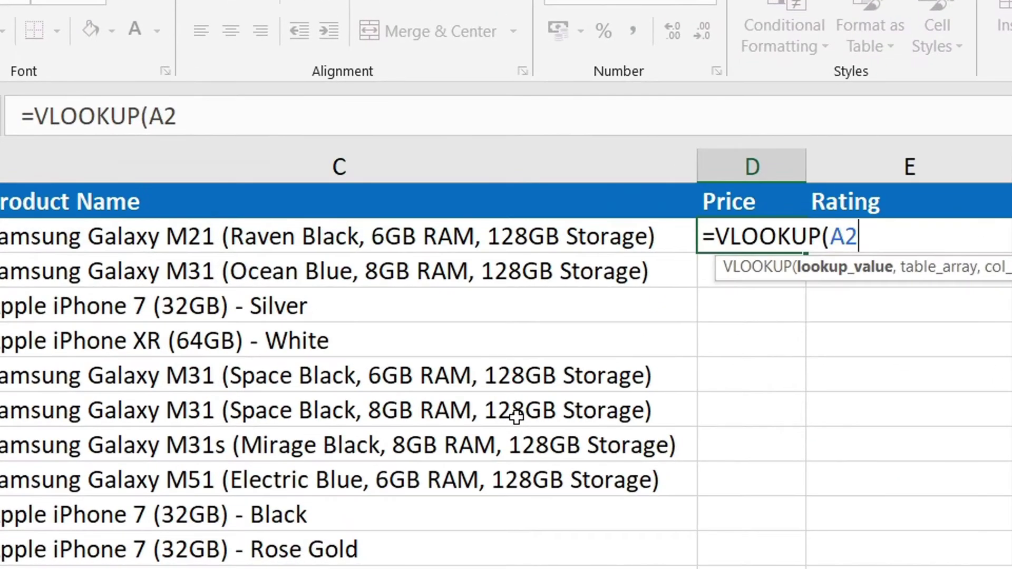
type(",")
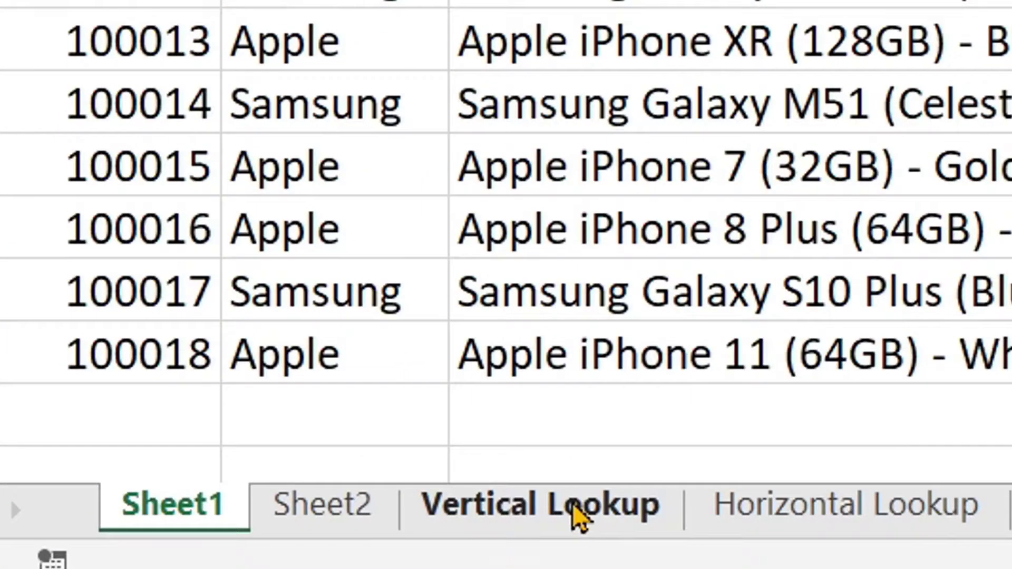
Try the cell range A1:F19 on the Vertical Lookup sheet as the formula's table array.
left_click(579, 514)
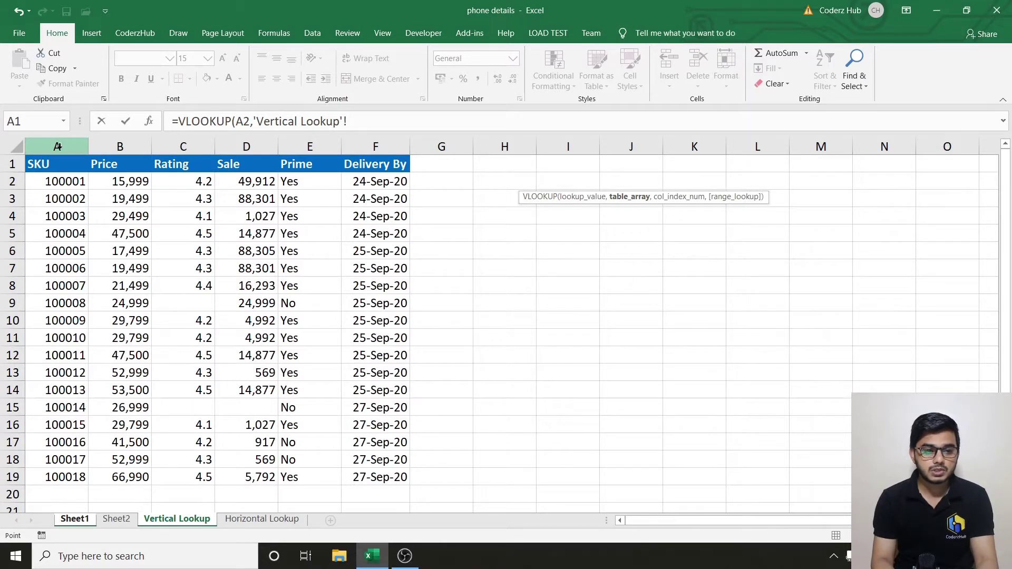
left_click(73, 197)
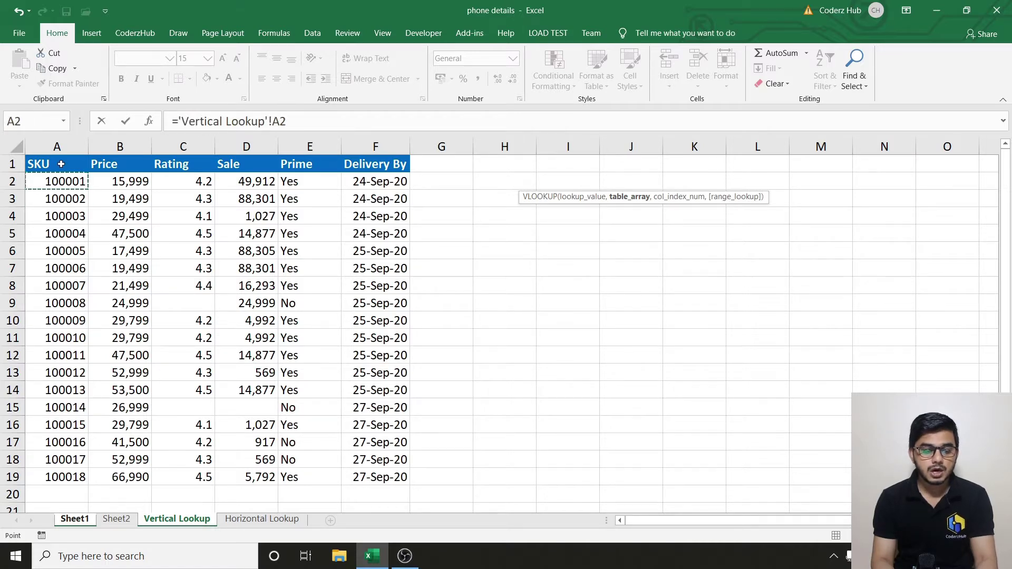
left_click(61, 164)
key("ctrl+shift+Right")
key("ctrl+shift+Down")
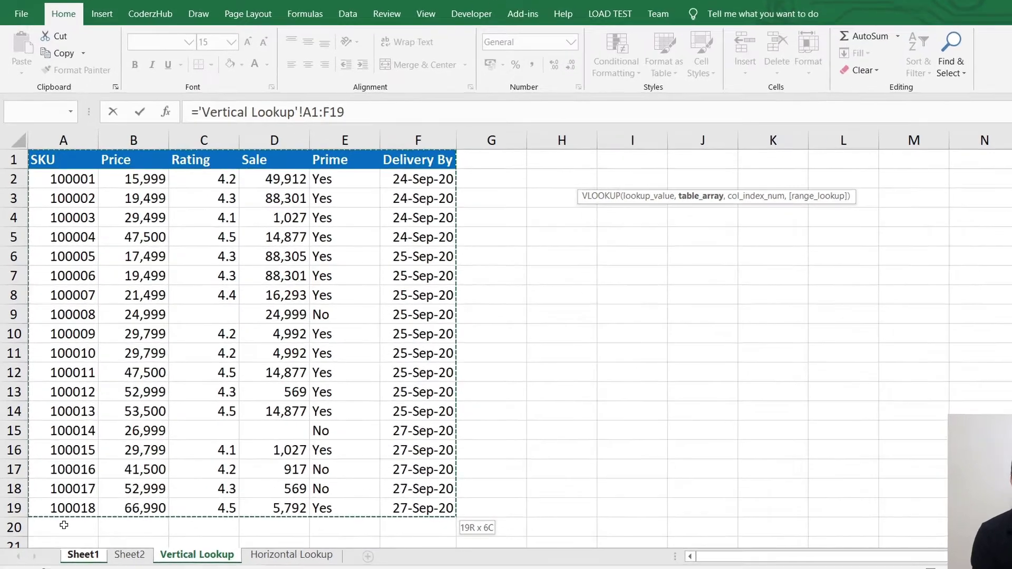
Replace the table array with the entire columns A to F of the Vertical Lookup sheet, extending the range column by column.
left_click(65, 140)
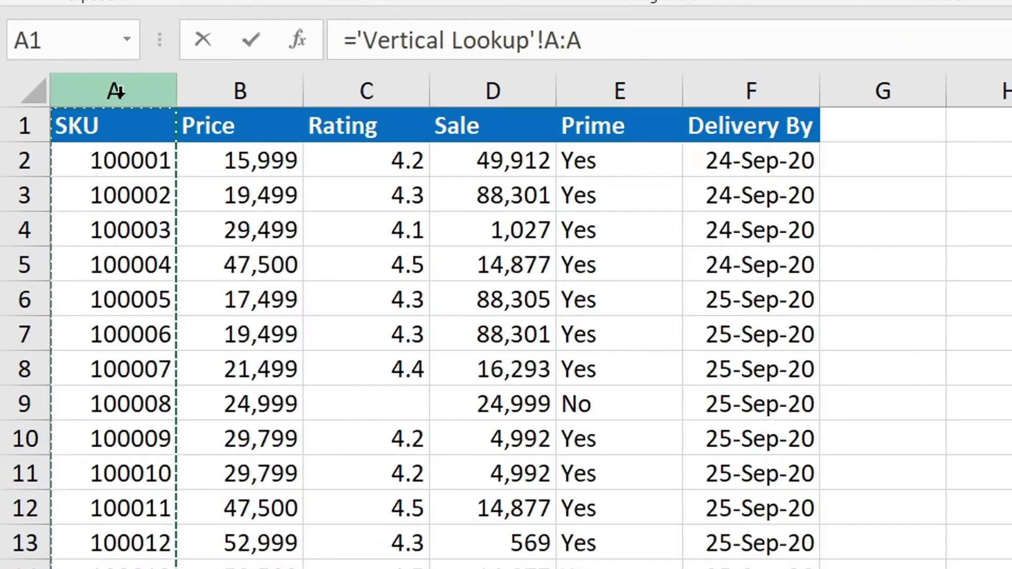
left_click(198, 94, "shift")
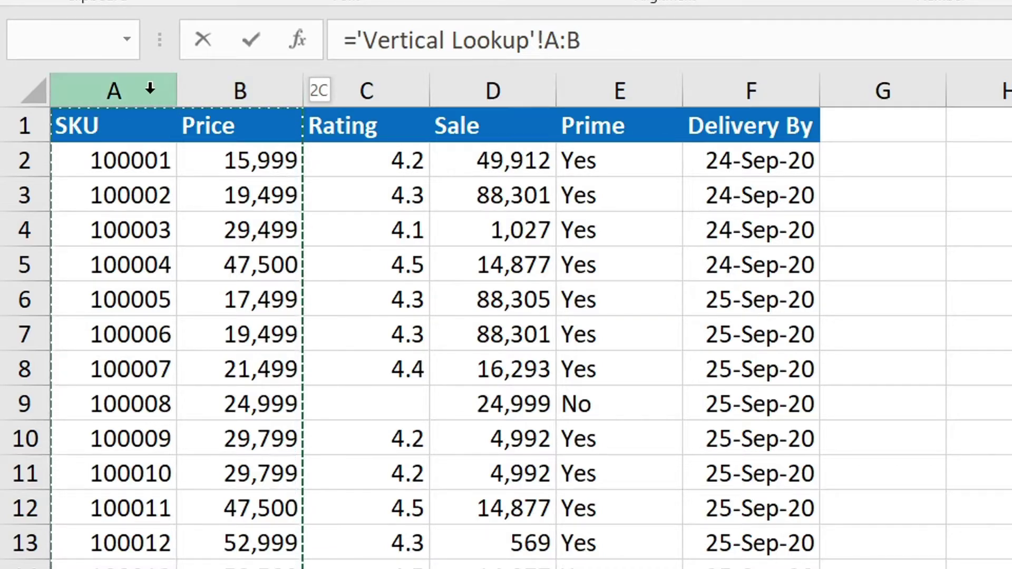
left_click_drag(120, 88, 121, 87)
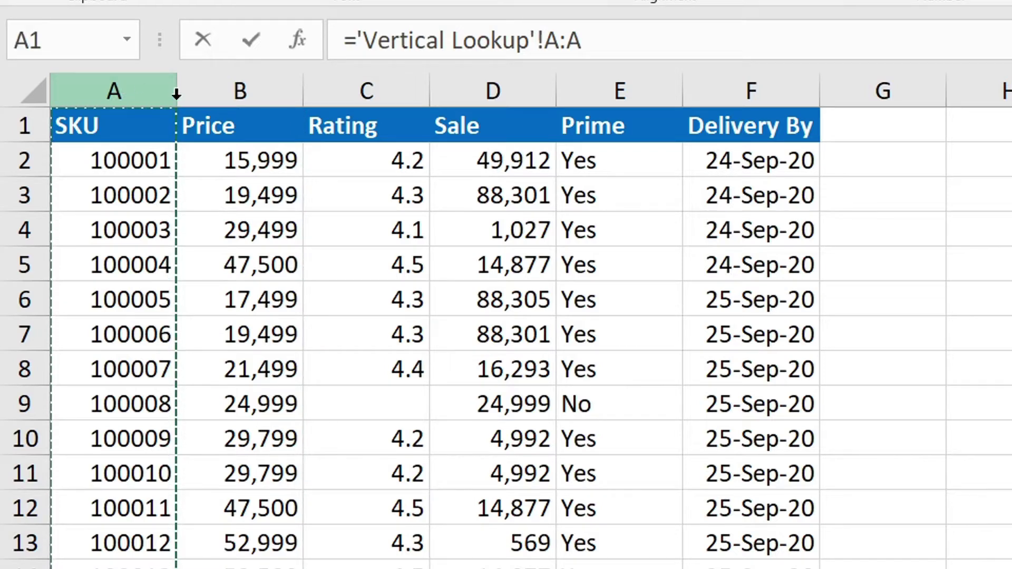
key("shift+Right")
key("shift+Right")
key("shift+Right")
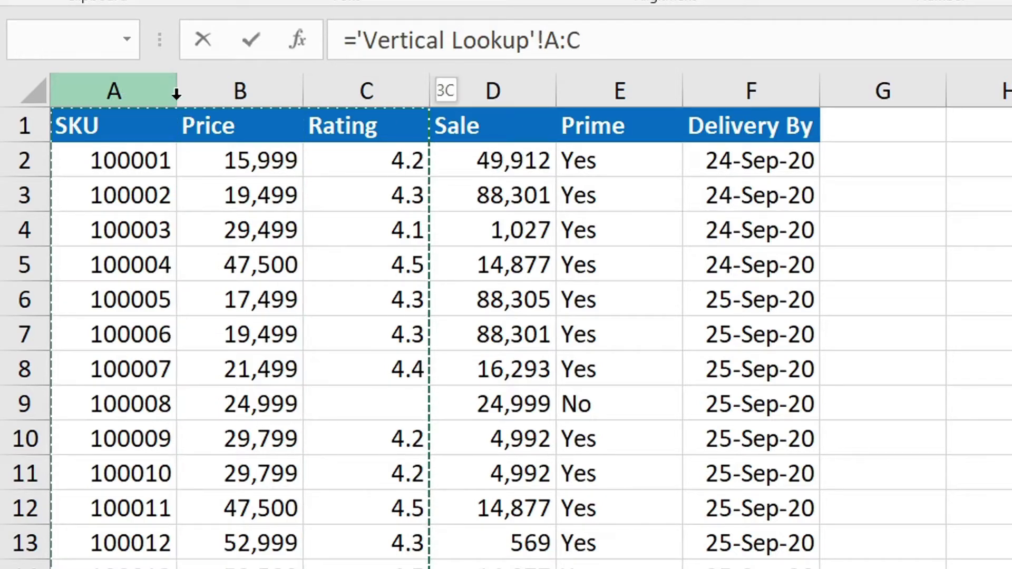
key("shift+Right")
key("shift+Right")
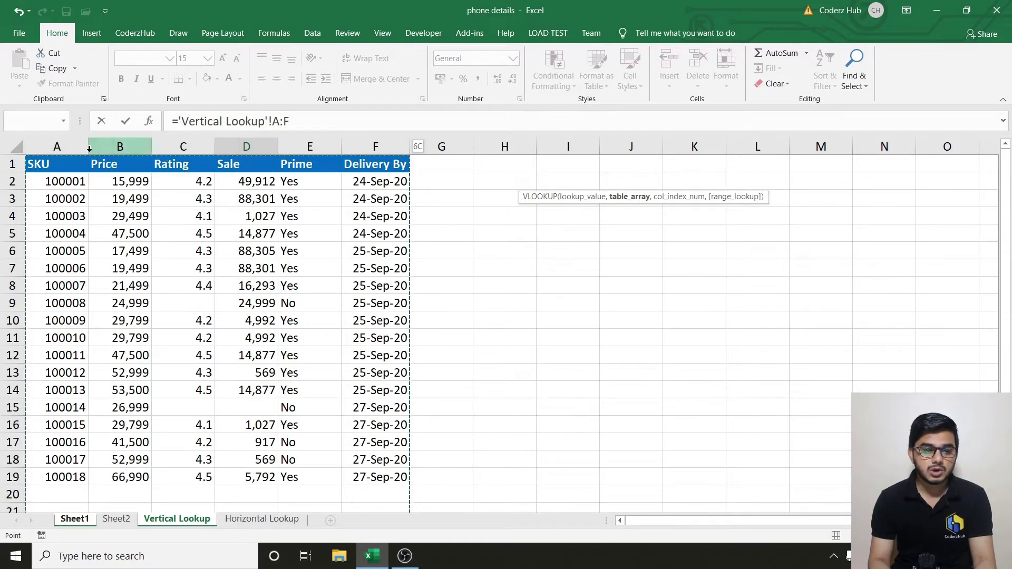
Try the column ranges A:C, A:D and A:F of the Vertical Lookup sheet as the table array.
left_click_drag(64, 145, 180, 143)
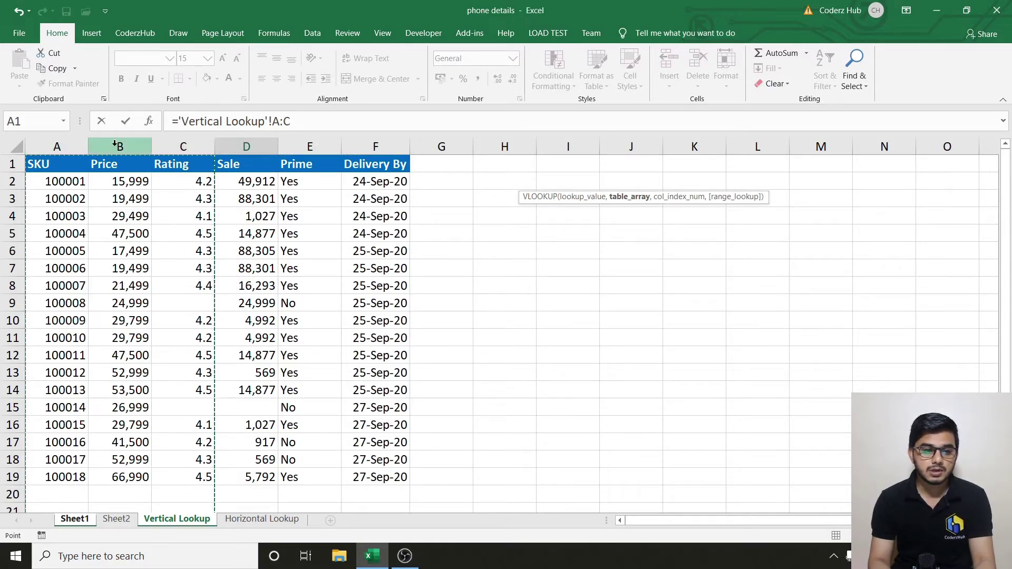
left_click_drag(57, 145, 258, 140)
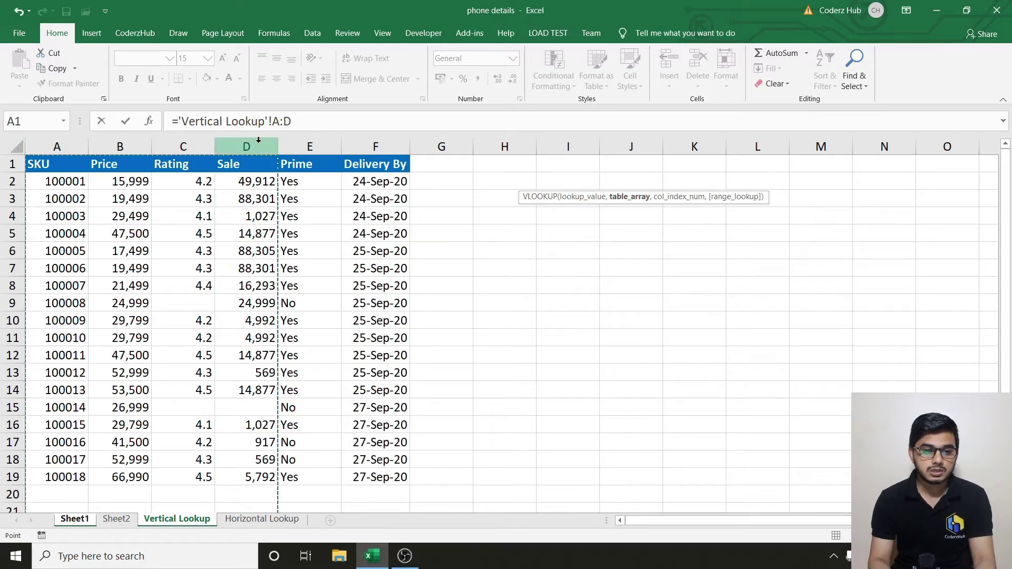
left_click_drag(77, 148, 359, 149)
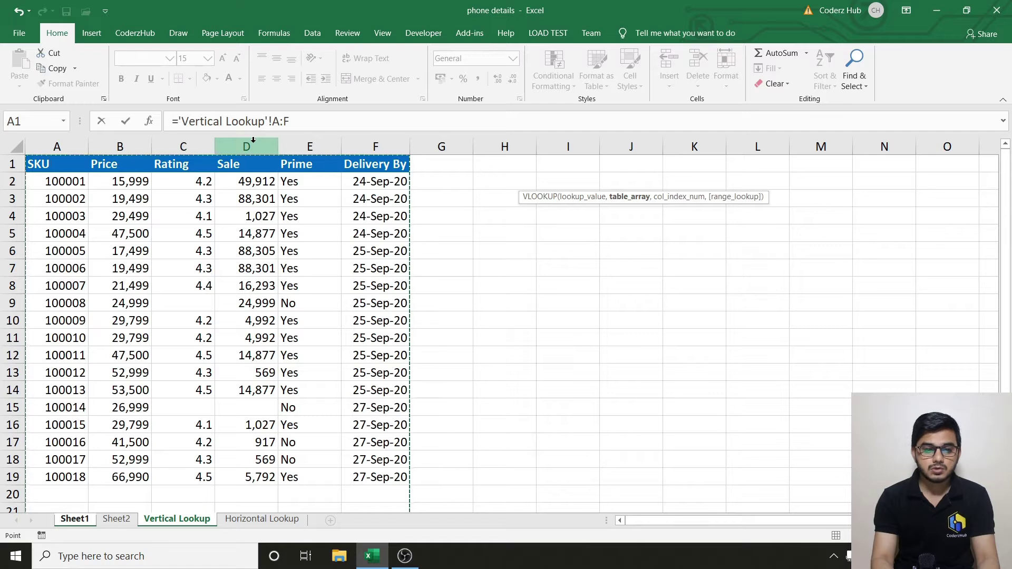
type(",")
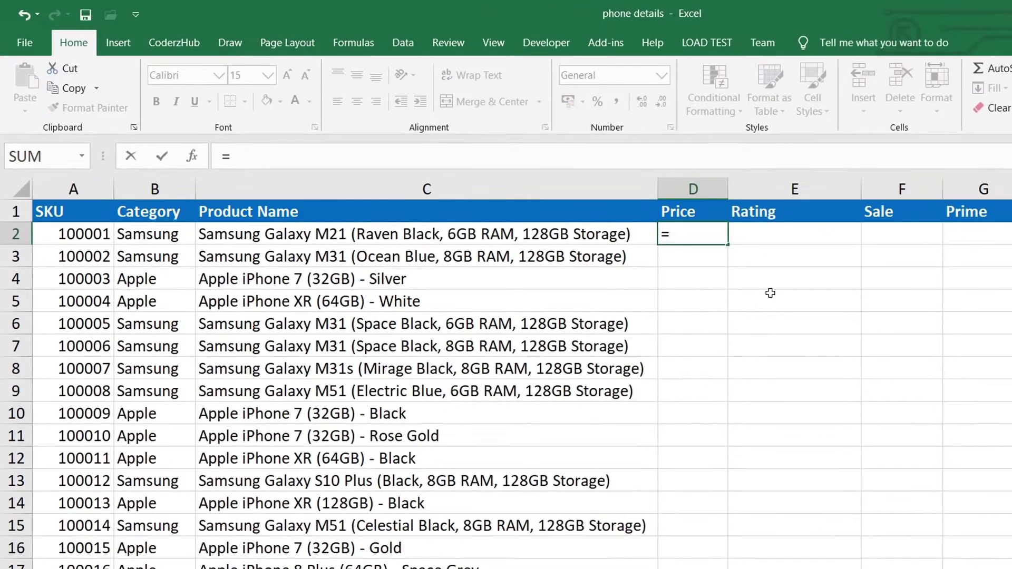
Begin a VLOOKUP formula in the first product's Price cell, D2, using the SKU in A2 as the lookup value.
type("vl")
key("Tab")
key("Left")
key("Left")
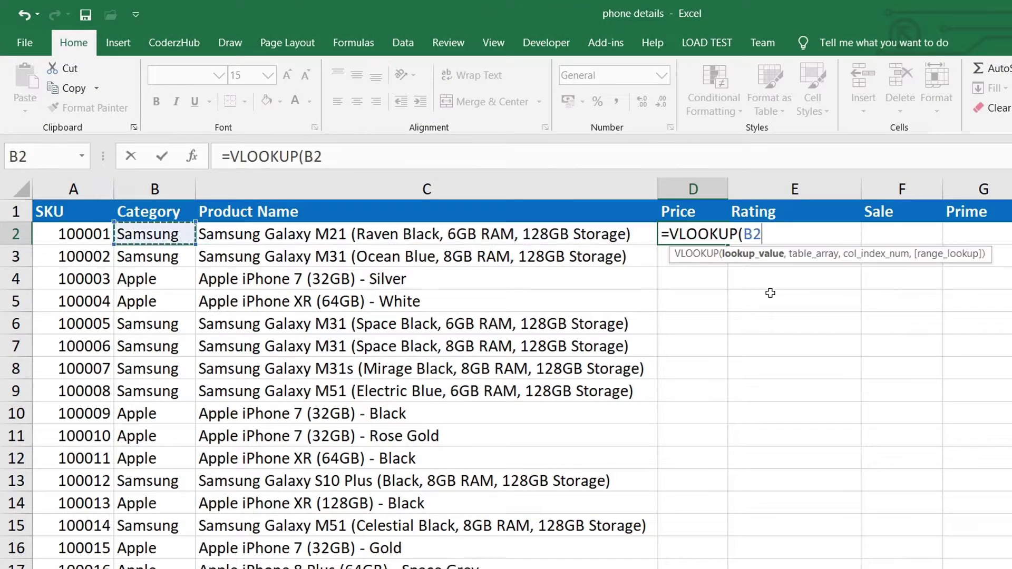
key("Left")
type(",")
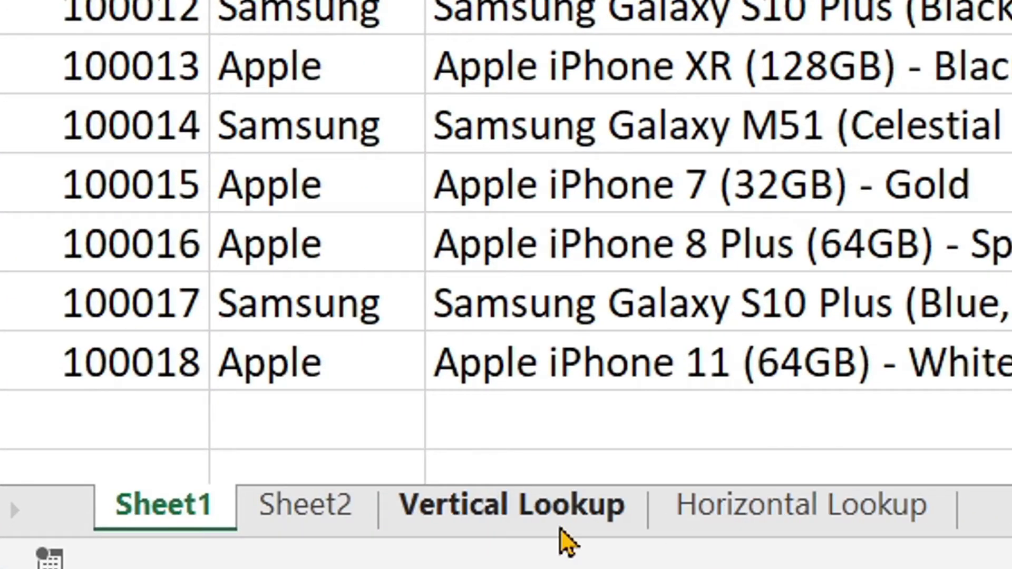
Complete the formula with columns A:F of the Vertical Lookup sheet as table array, column index 2 and exact match 0.
left_click(562, 527)
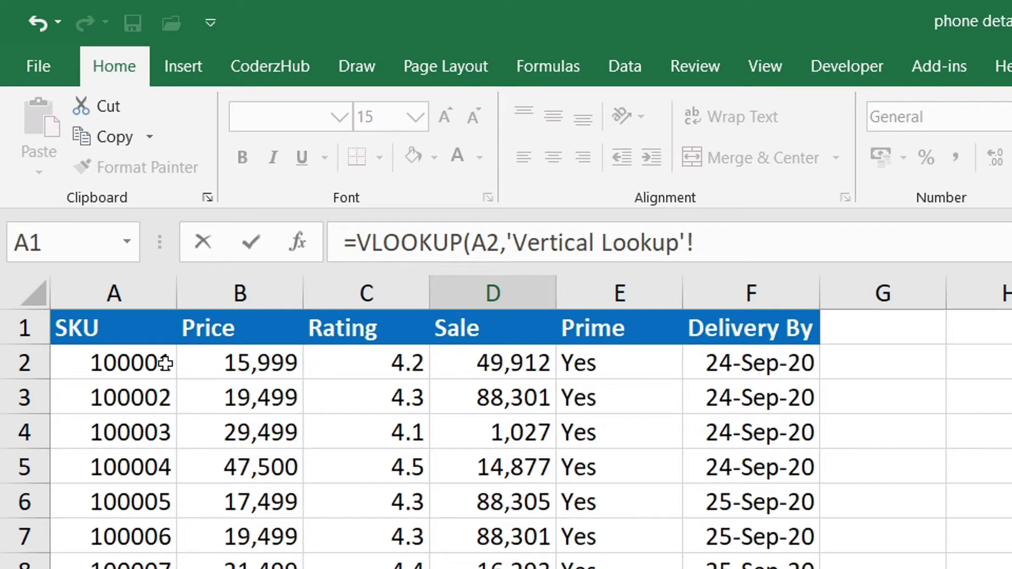
left_click(113, 288)
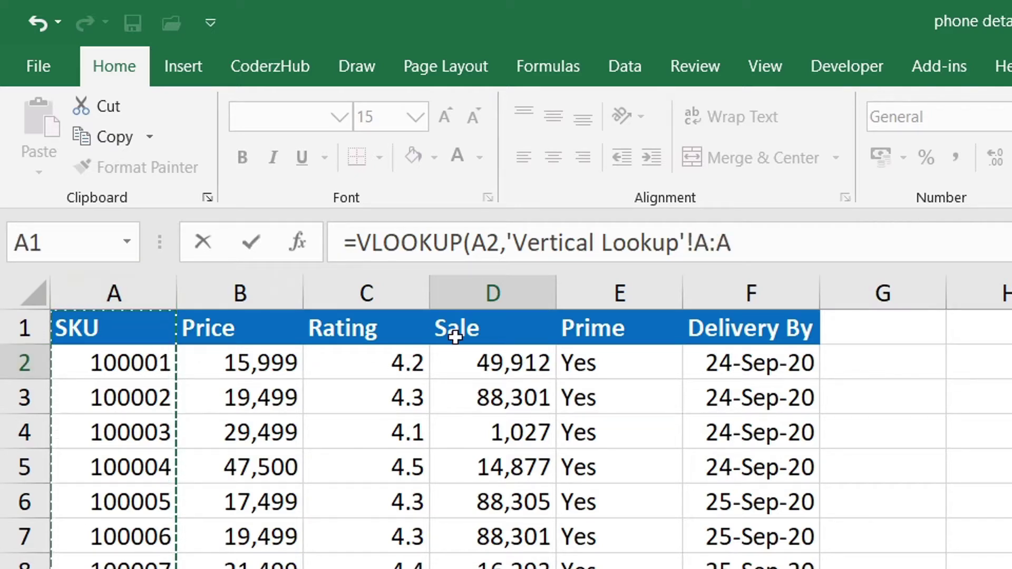
key("ctrl+shift+Right")
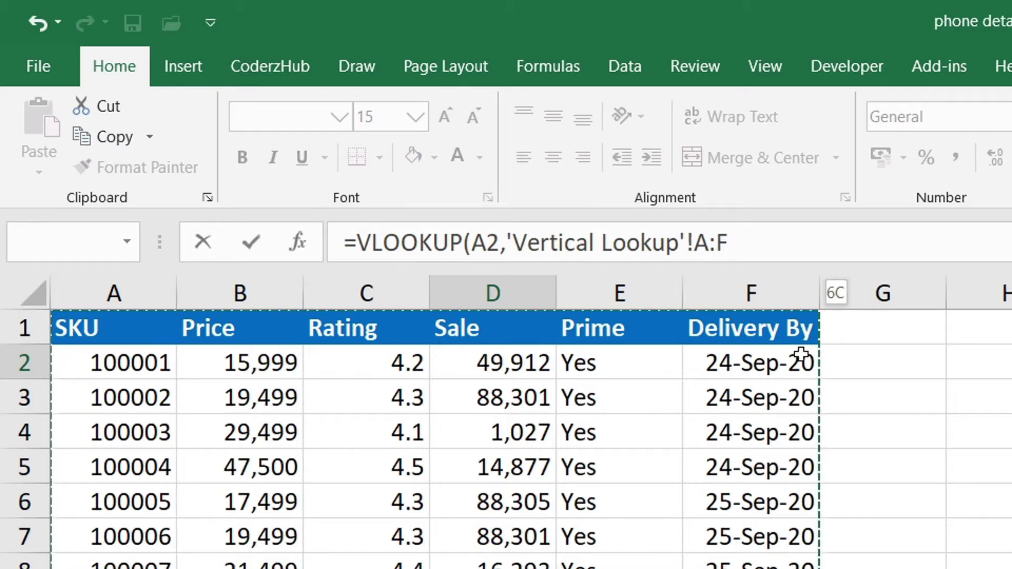
type(",2,")
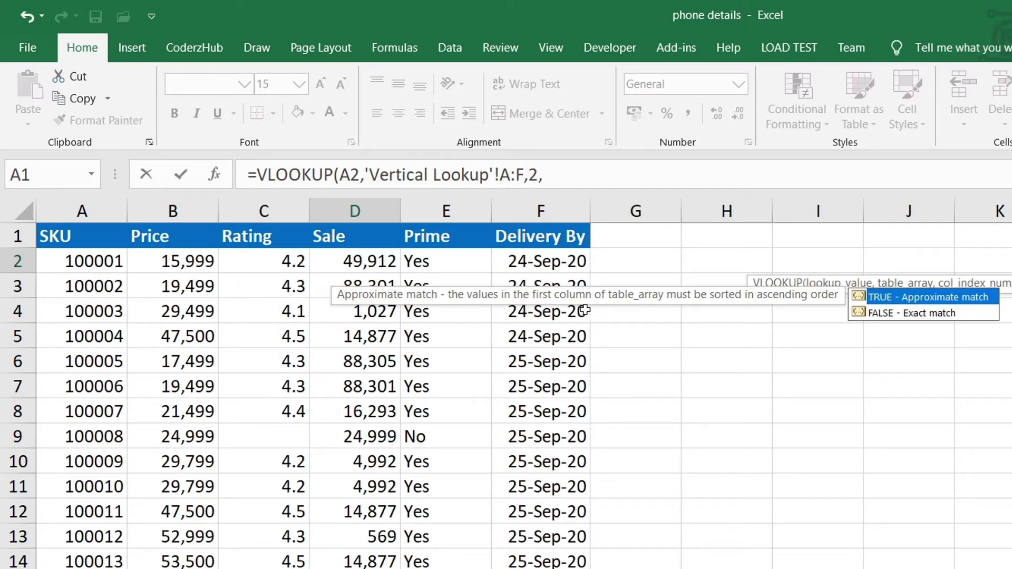
type("0)")
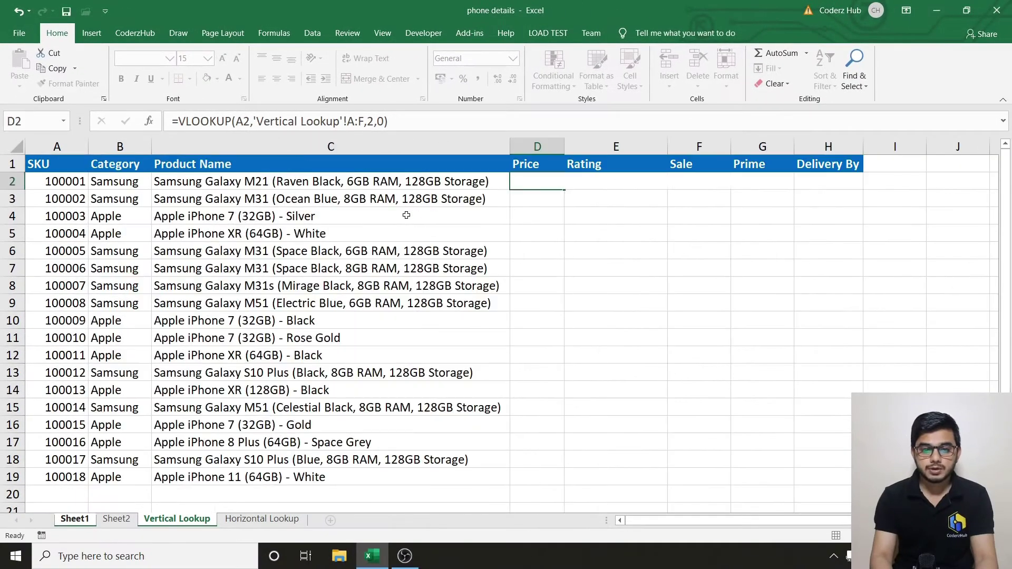
key("Return")
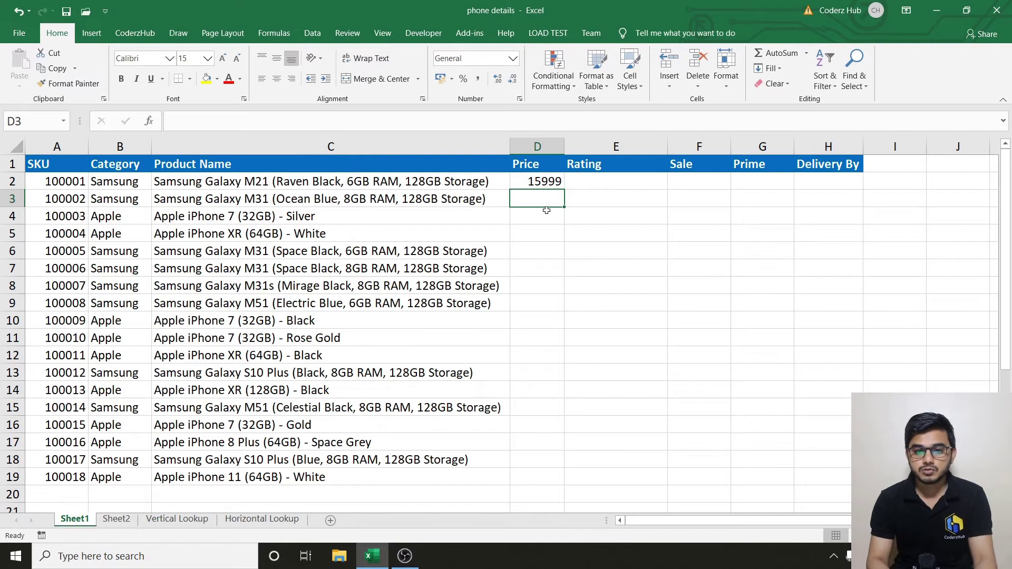
Fill the Price formula from D2 down to D19 and check the copied formula in D3.
left_click(546, 182)
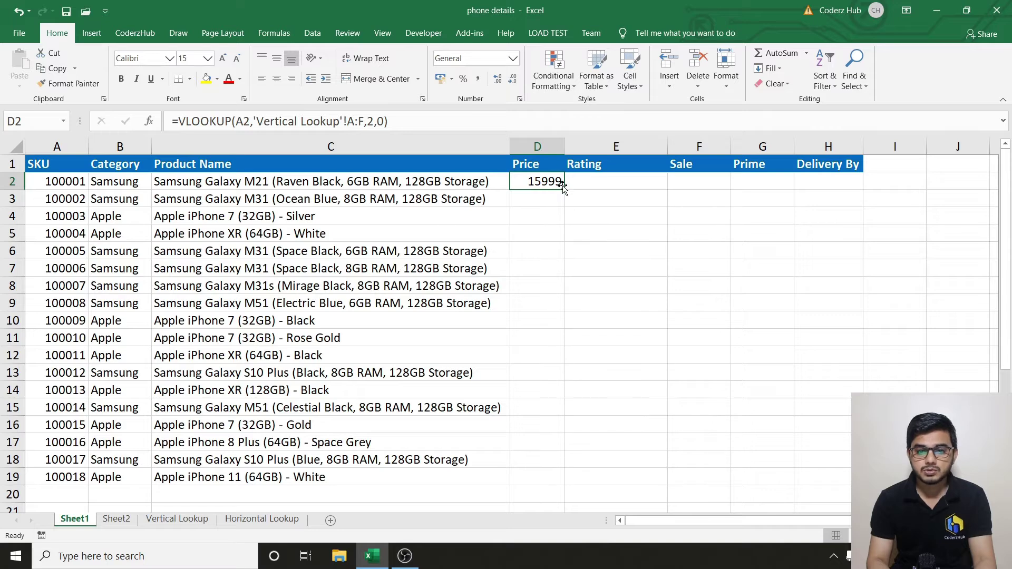
double_click(562, 184)
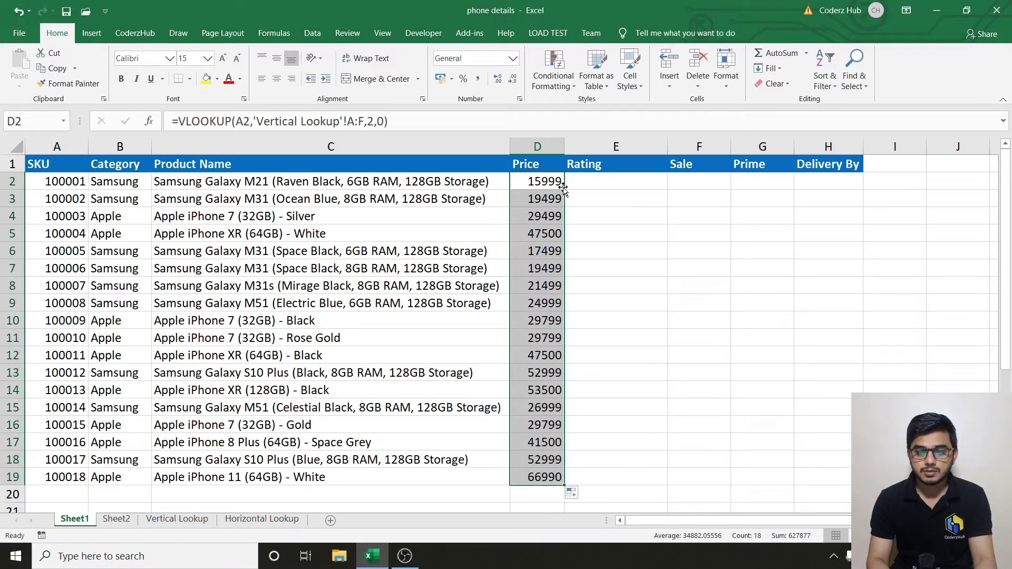
left_click(544, 198)
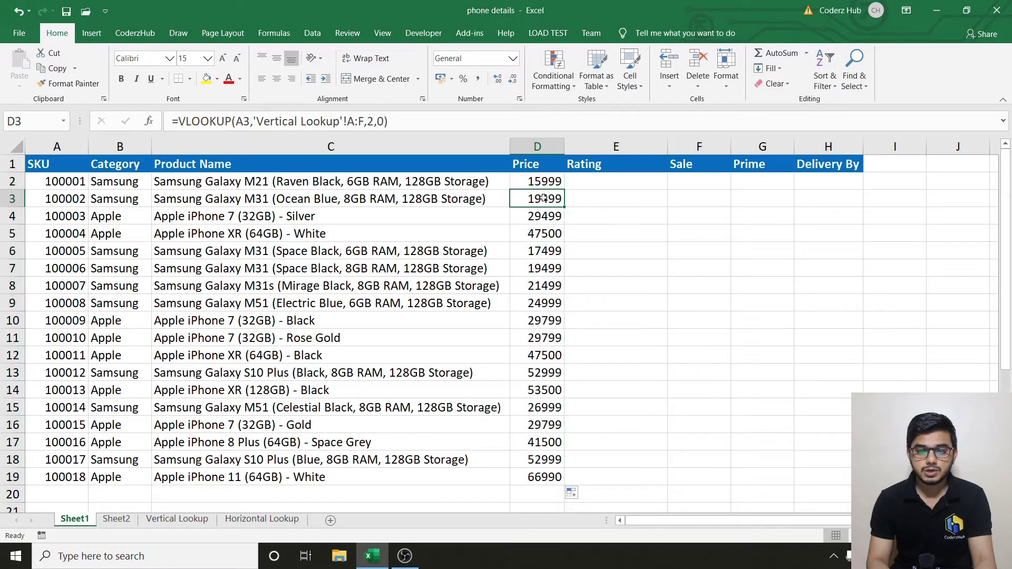
Begin a VLOOKUP formula in the first product's Rating cell, E2, using the SKU in A2 as the lookup value.
left_click(544, 185)
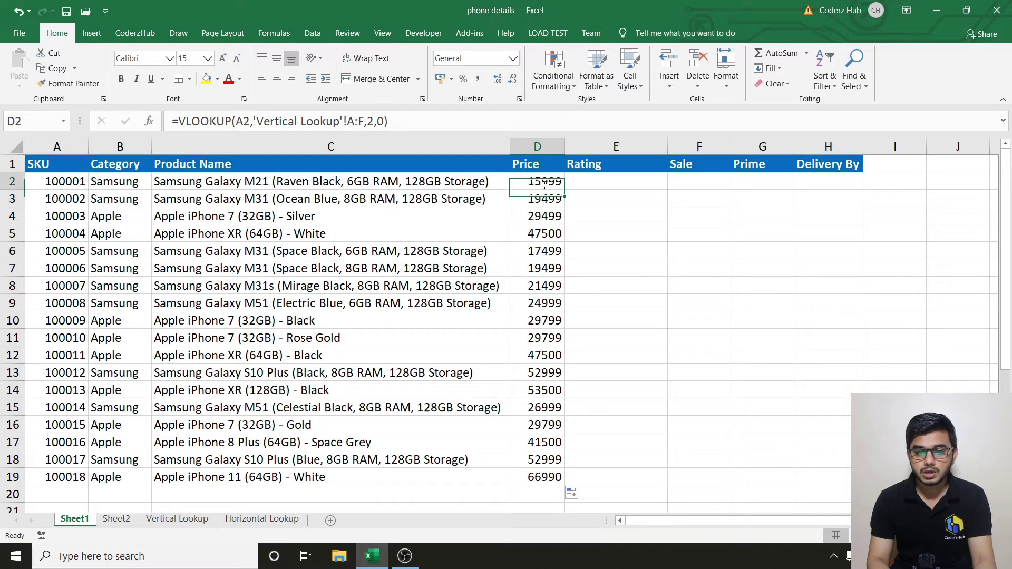
left_click(588, 183)
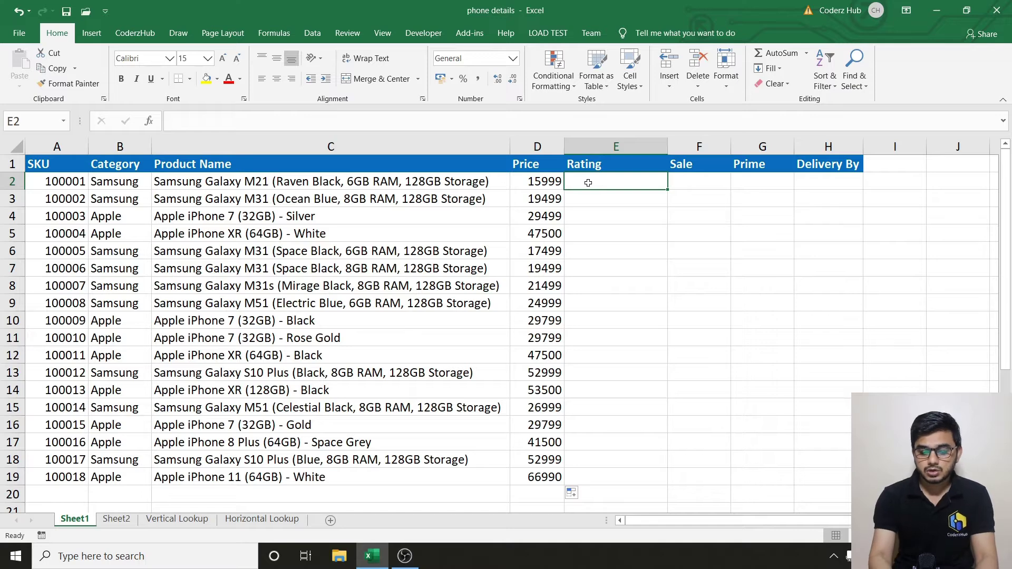
type("=VLOOKUP(")
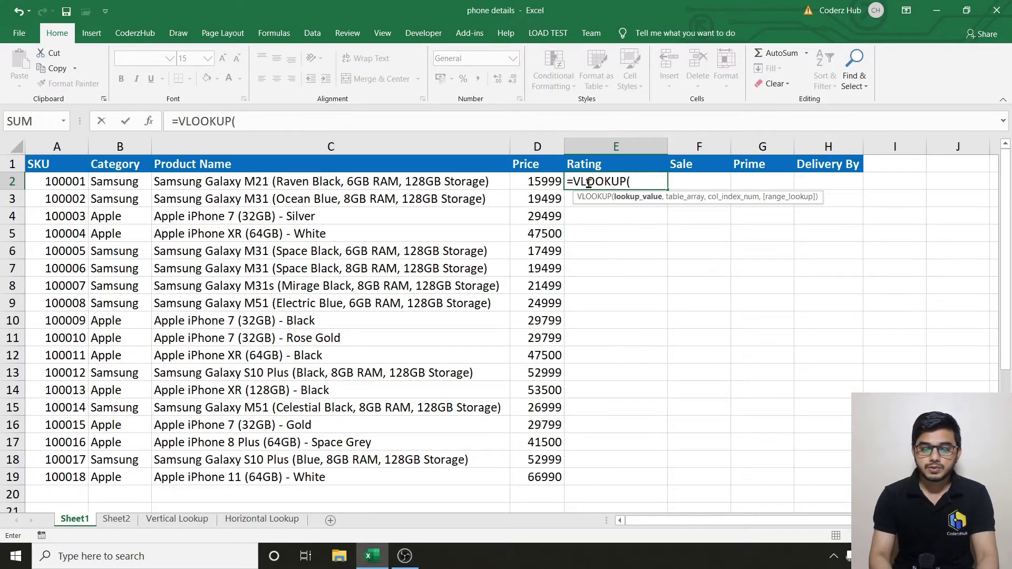
key("Left")
key("Left")
key("Left")
key("Left")
type(",")
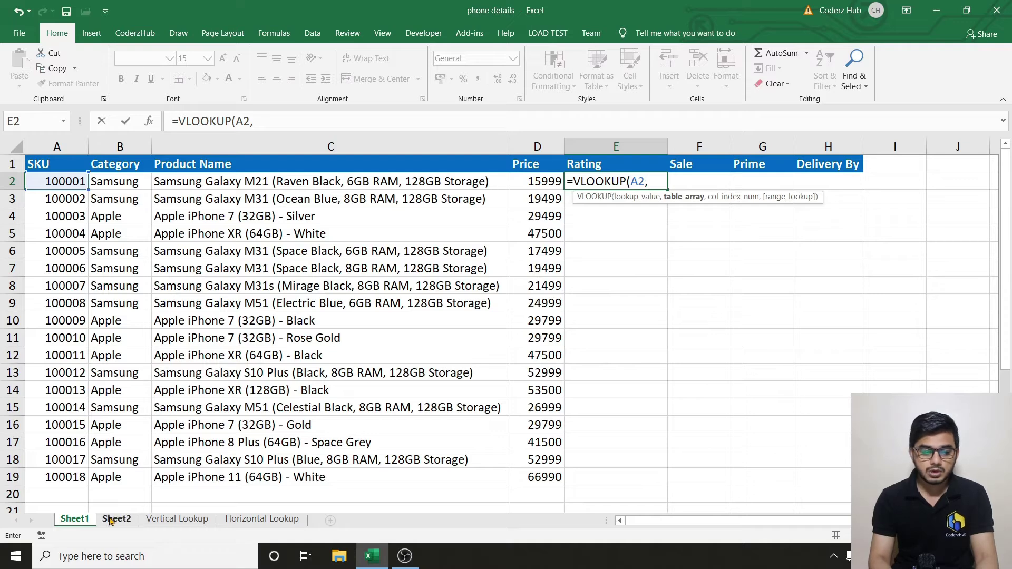
Complete the Rating formula with columns A:F of the Vertical Lookup sheet as table array, column index 3 and exact match 0.
left_click(176, 520)
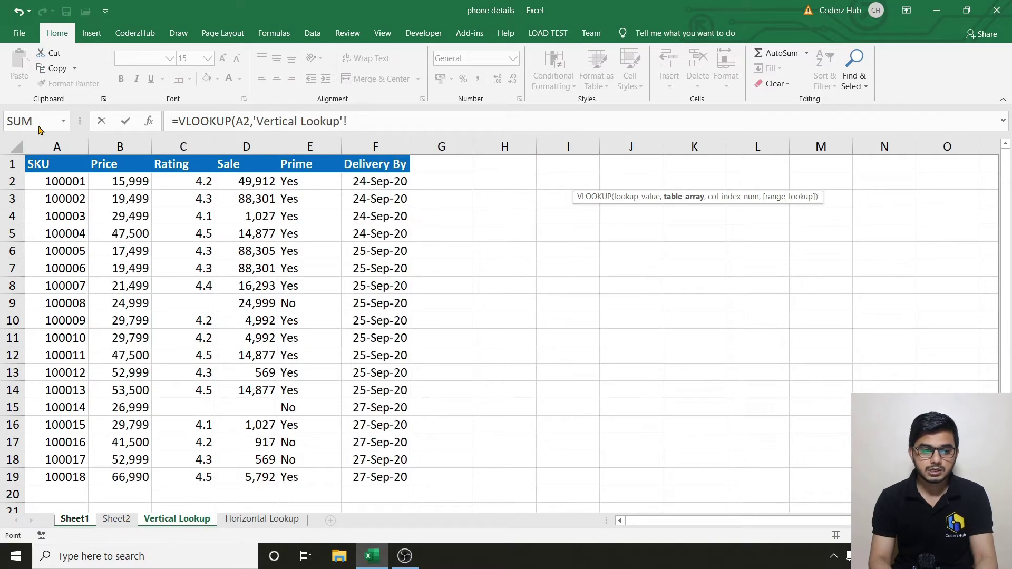
left_click_drag(50, 141, 354, 140)
type(",")
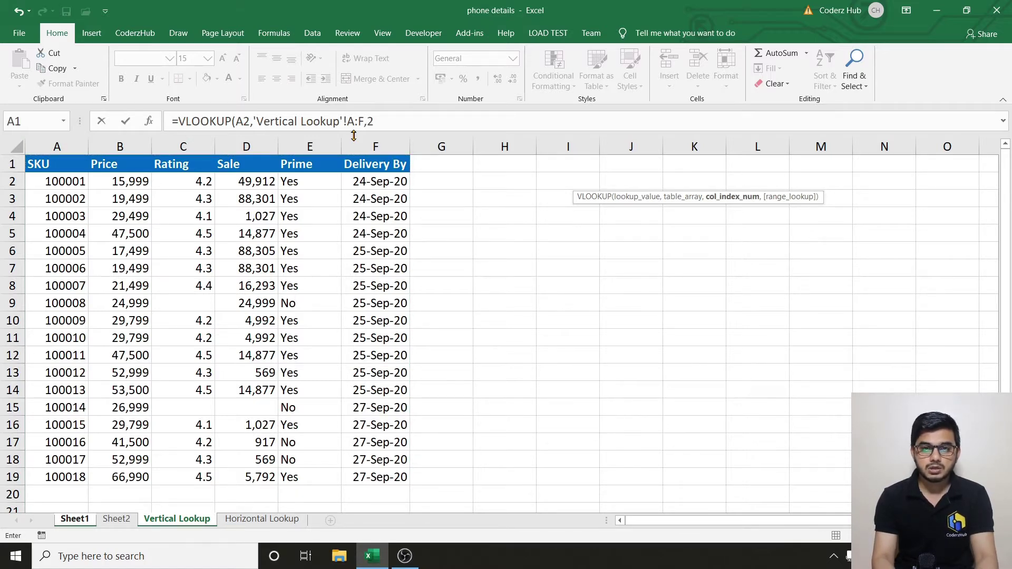
type("3")
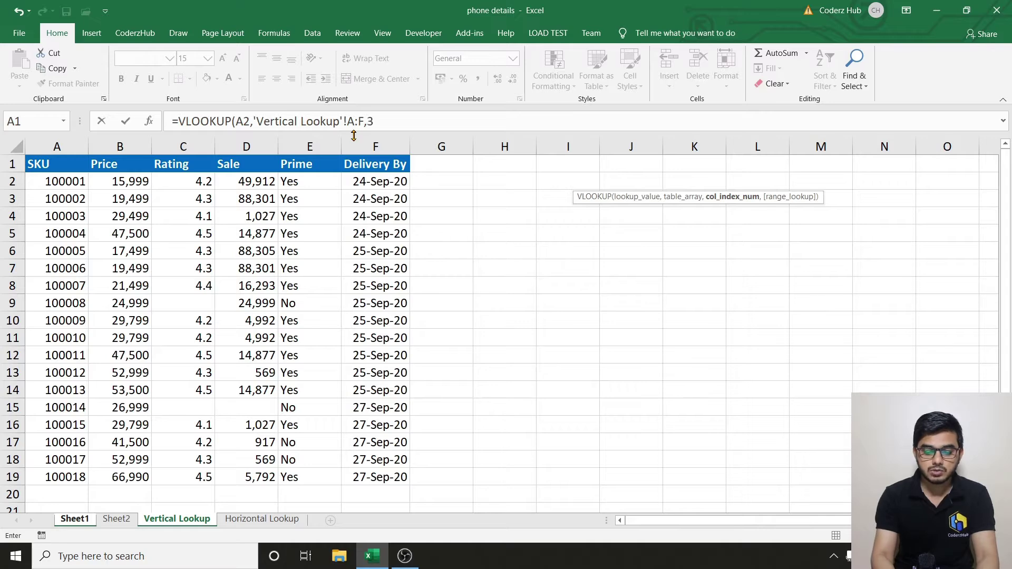
type(",0")
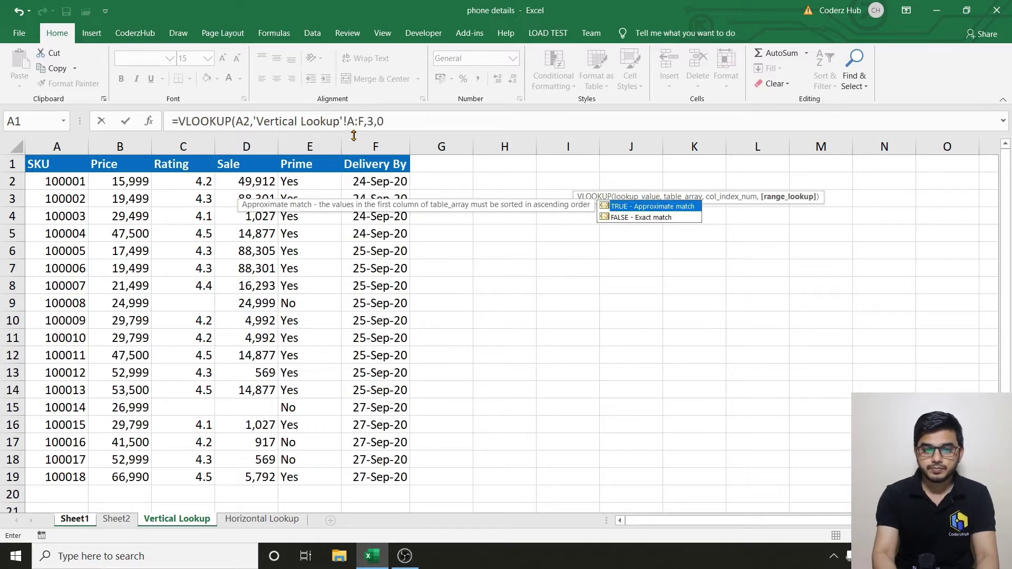
type(")")
key("Return")
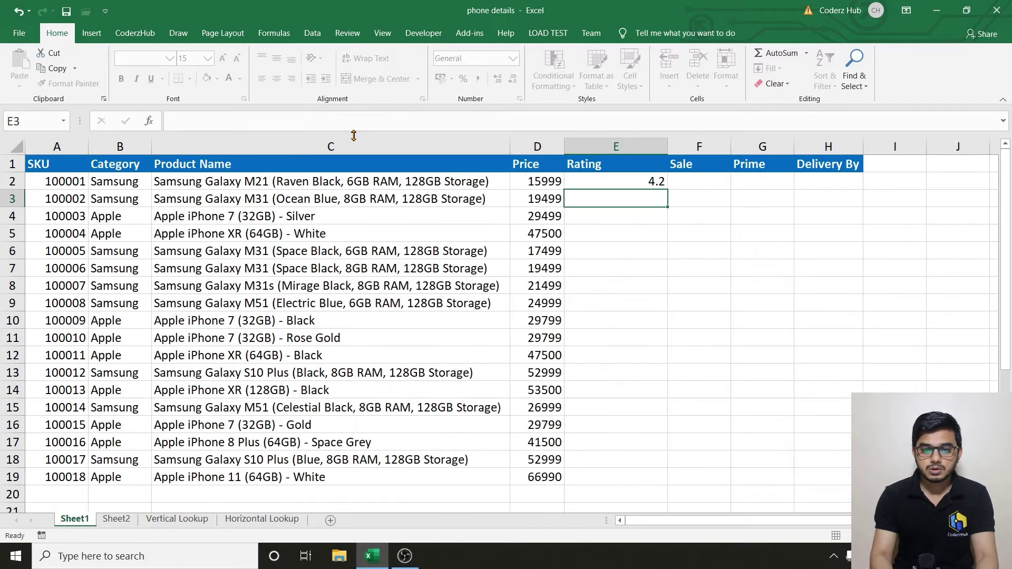
Fill the Rating formula from E2 down to E19 and select the first Sale cell, F2.
left_click(646, 182)
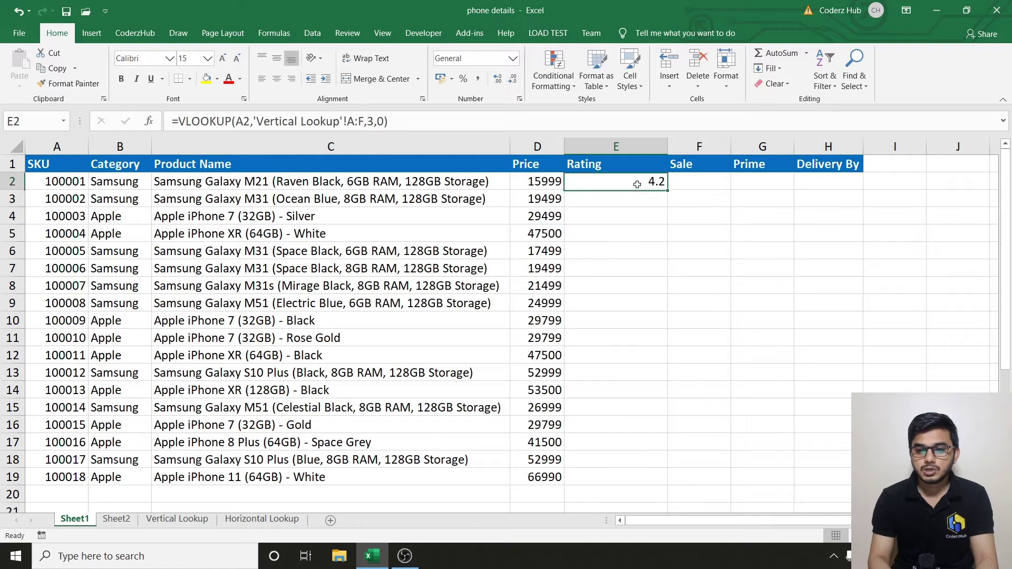
double_click(669, 191)
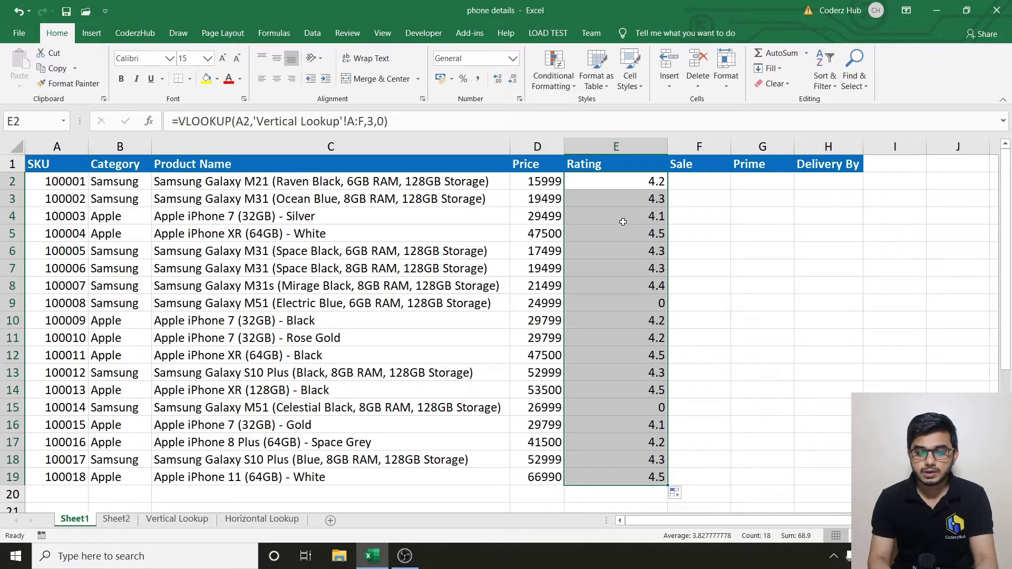
left_click(671, 254)
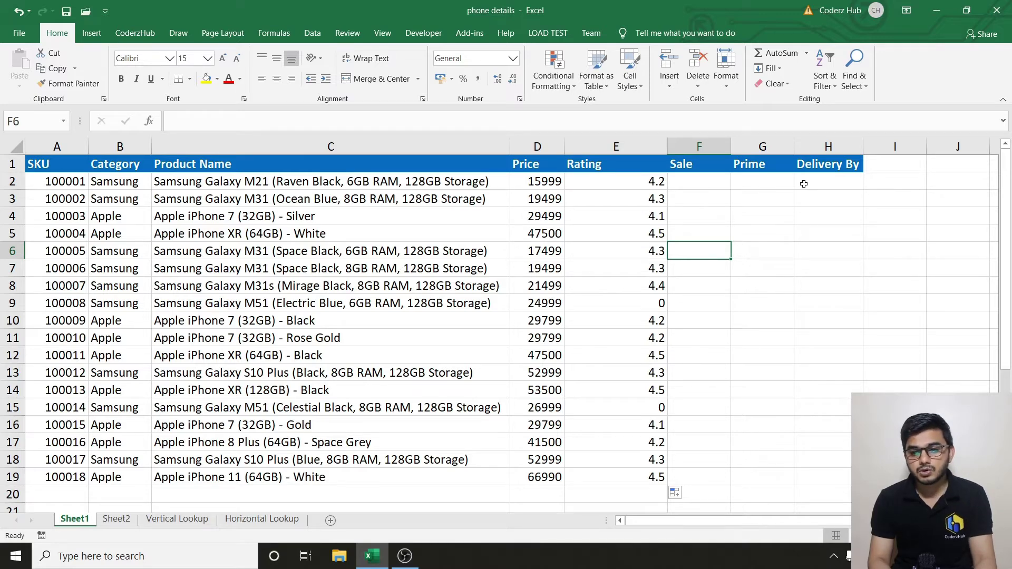
left_click(703, 191)
left_click(699, 187)
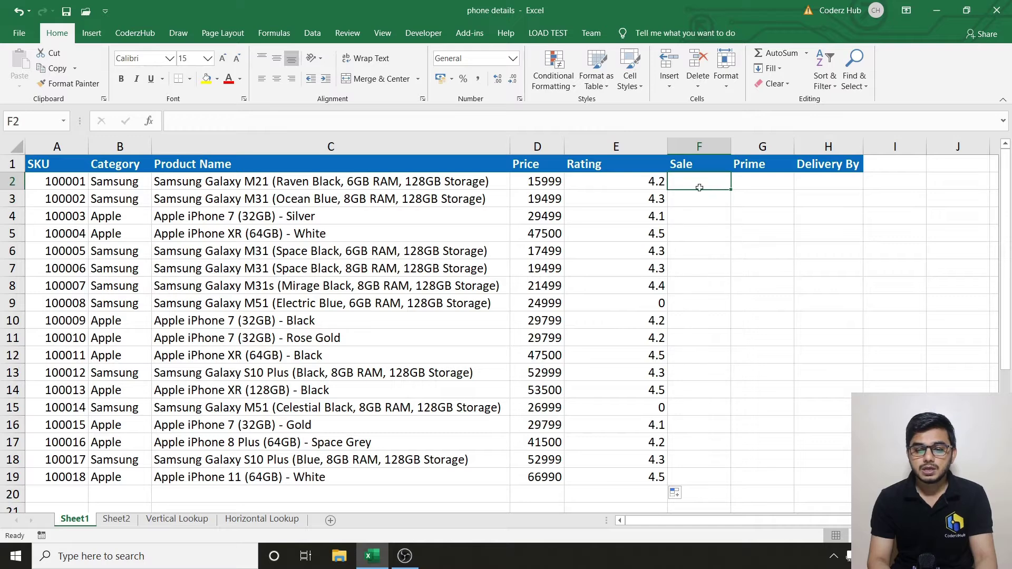
Copy the Price formula from D2 across to E2, fill it down to row 19 and check the copied formulas in E3 and E2.
left_click(558, 185)
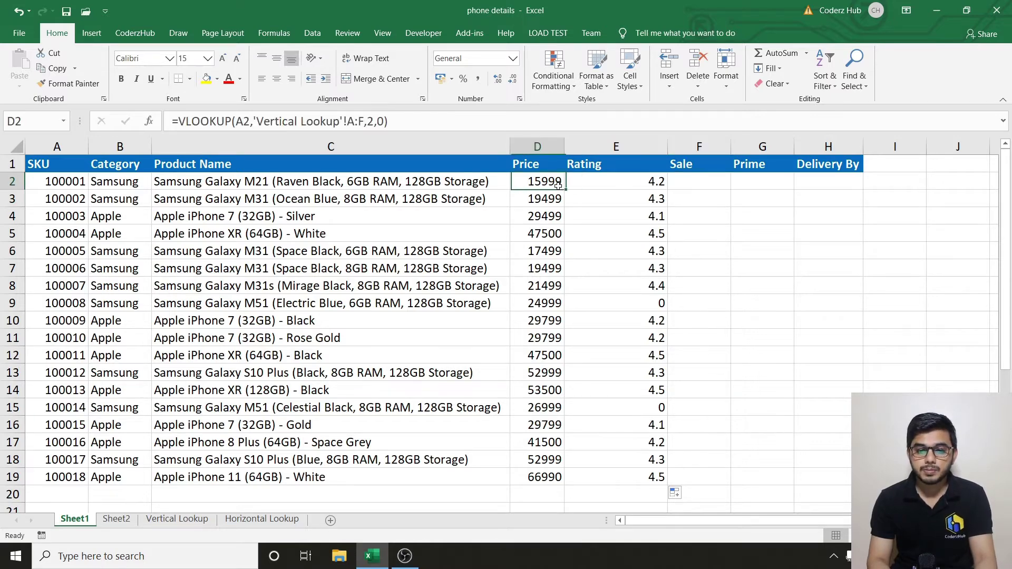
left_click_drag(557, 185, 628, 184)
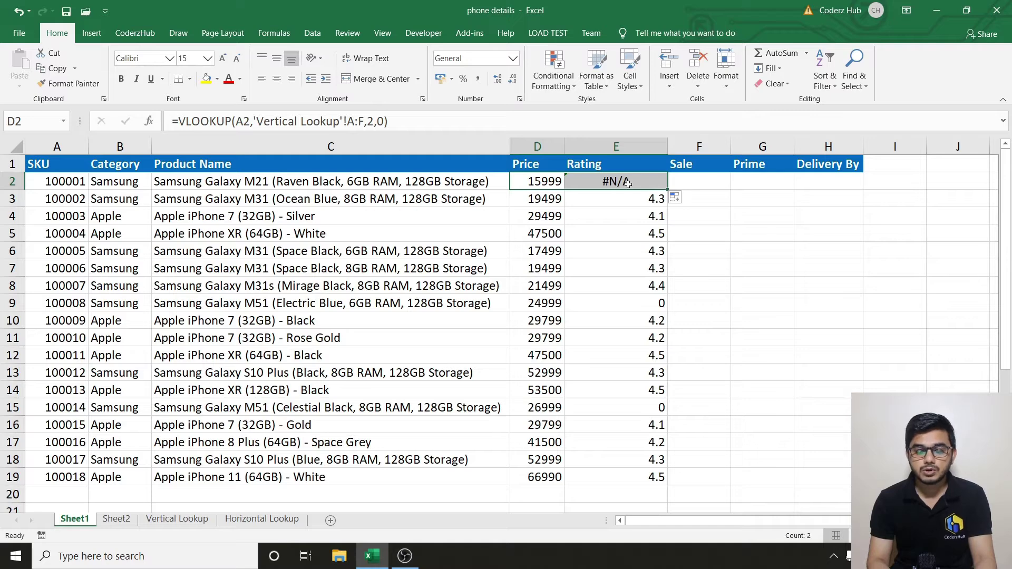
double_click(668, 189)
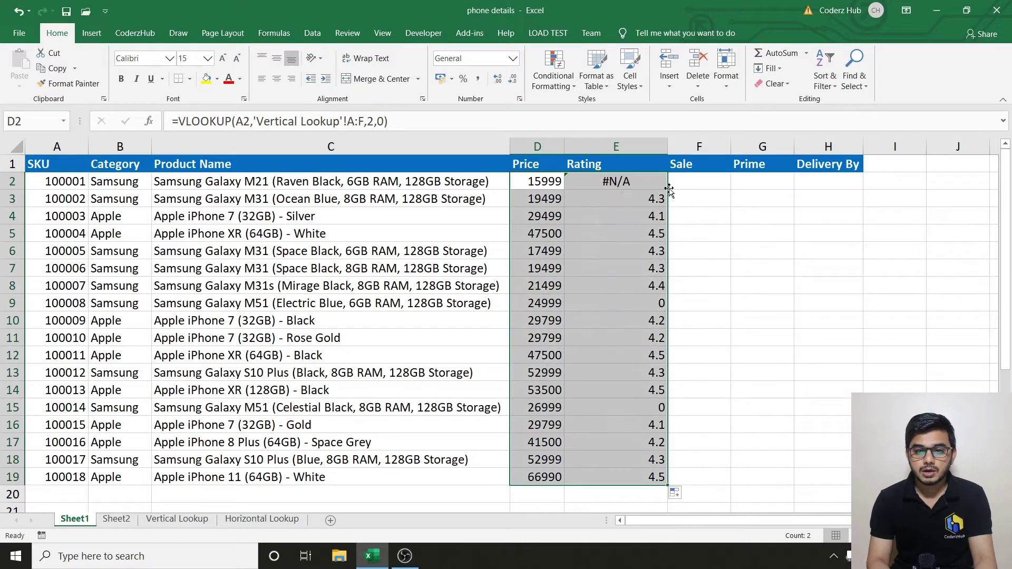
left_click(625, 197)
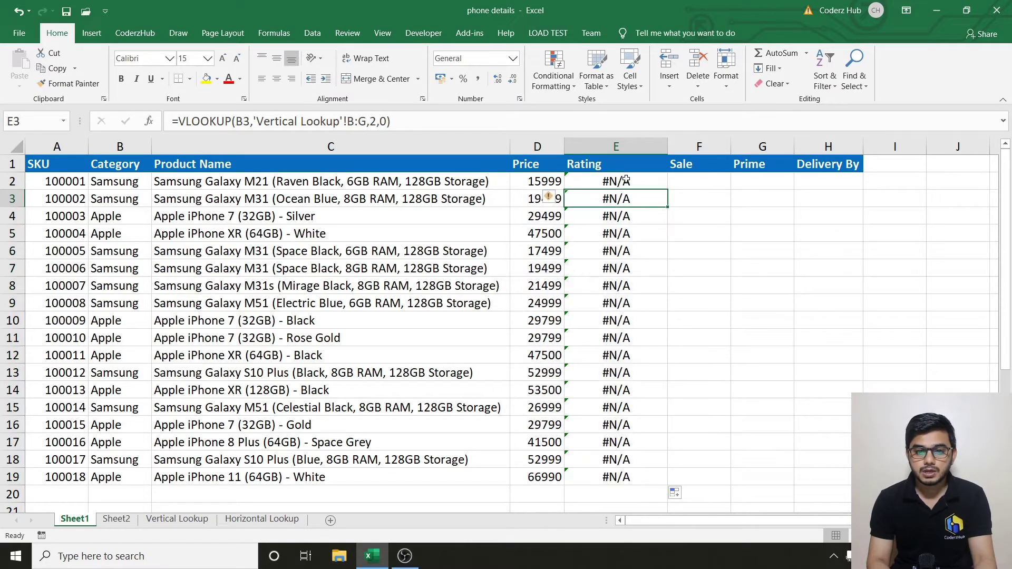
left_click(626, 181)
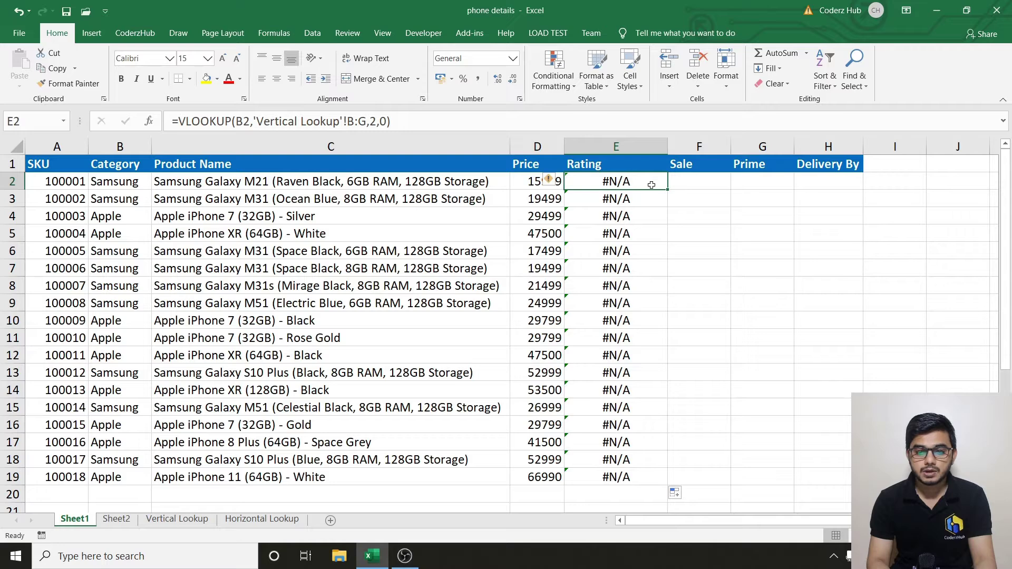
double_click(624, 181)
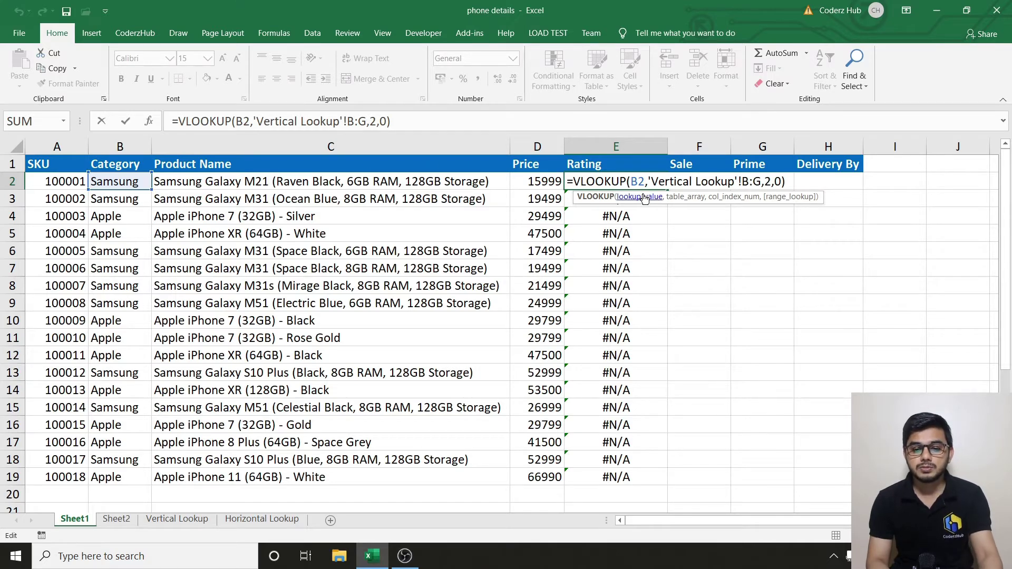
key("ctrl+Return")
Compare how the lookup value and table array references differ between Price cells D2, D3 and D4 and Rating cell E2.
left_click(523, 182)
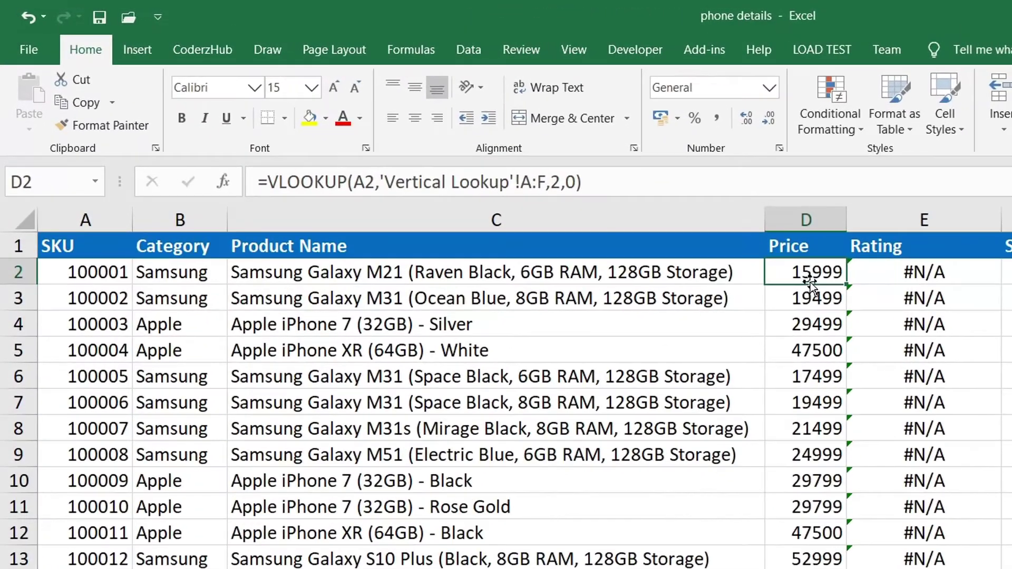
left_click(810, 291)
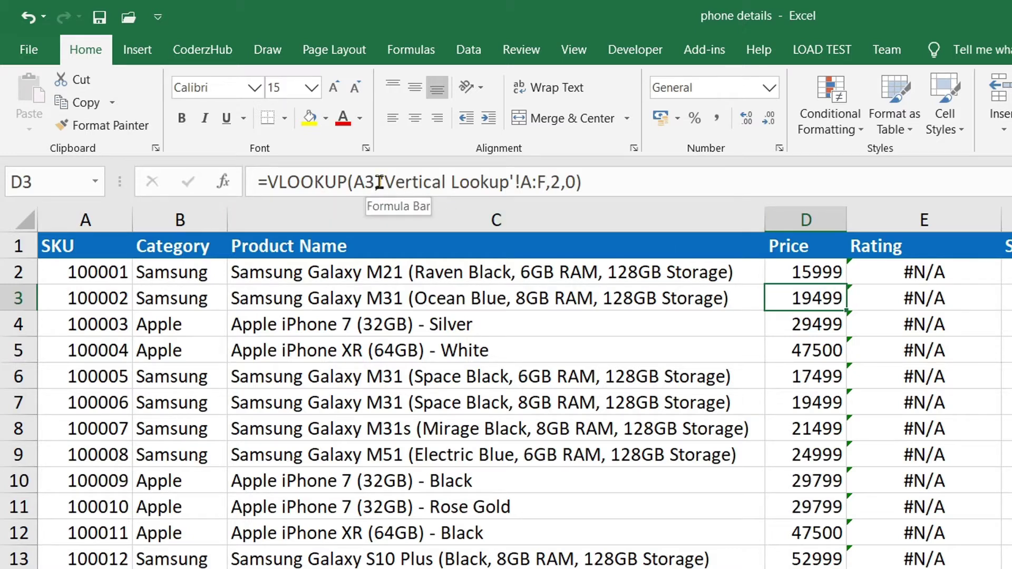
key("Down")
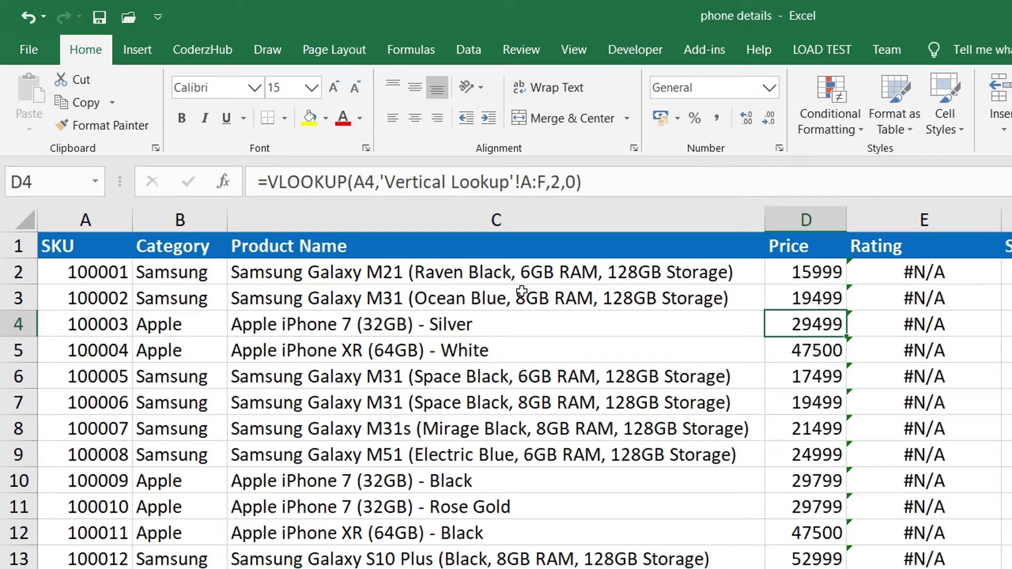
key("Up")
key("Up")
key("Right")
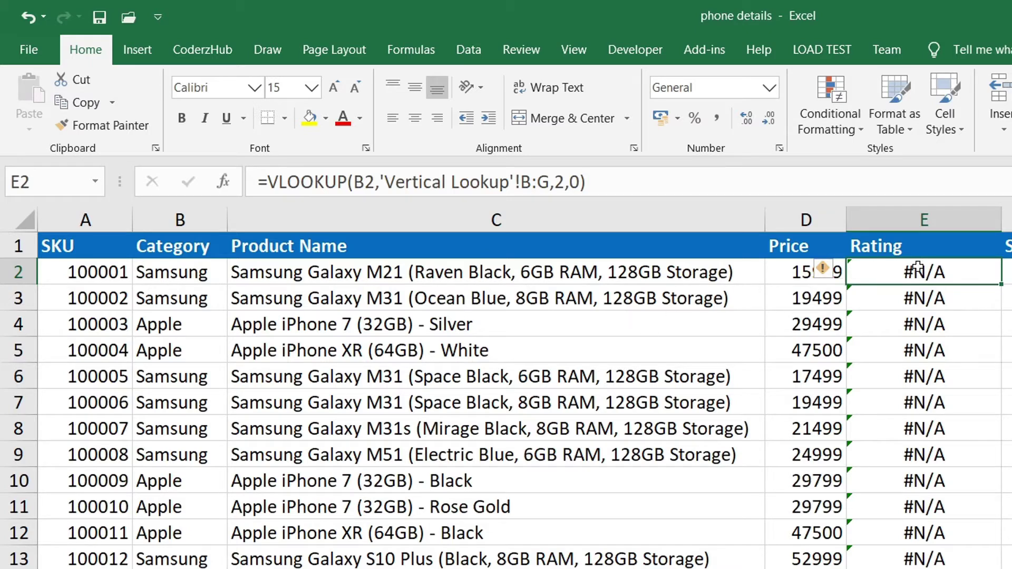
left_click(791, 271)
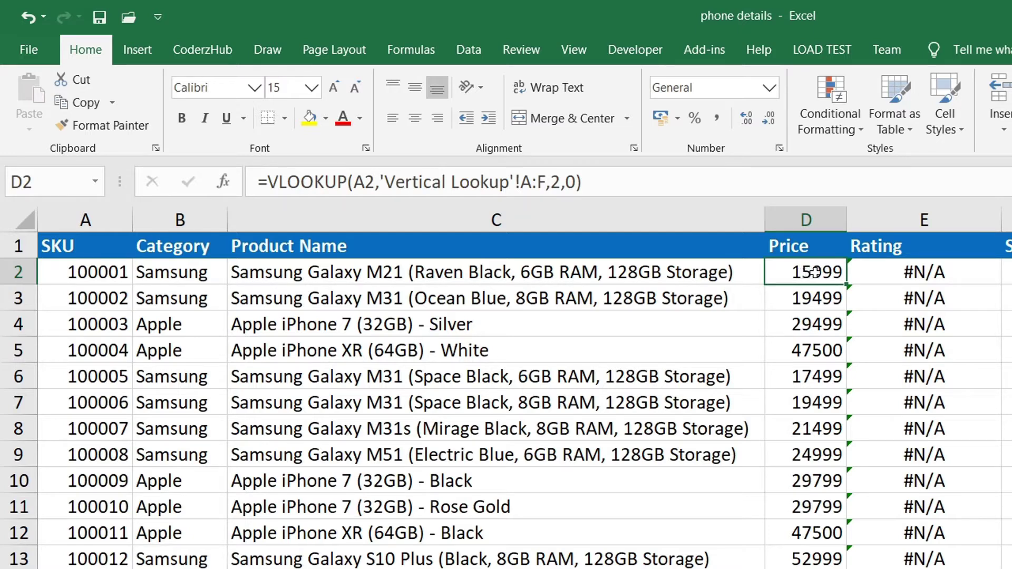
left_click(909, 271)
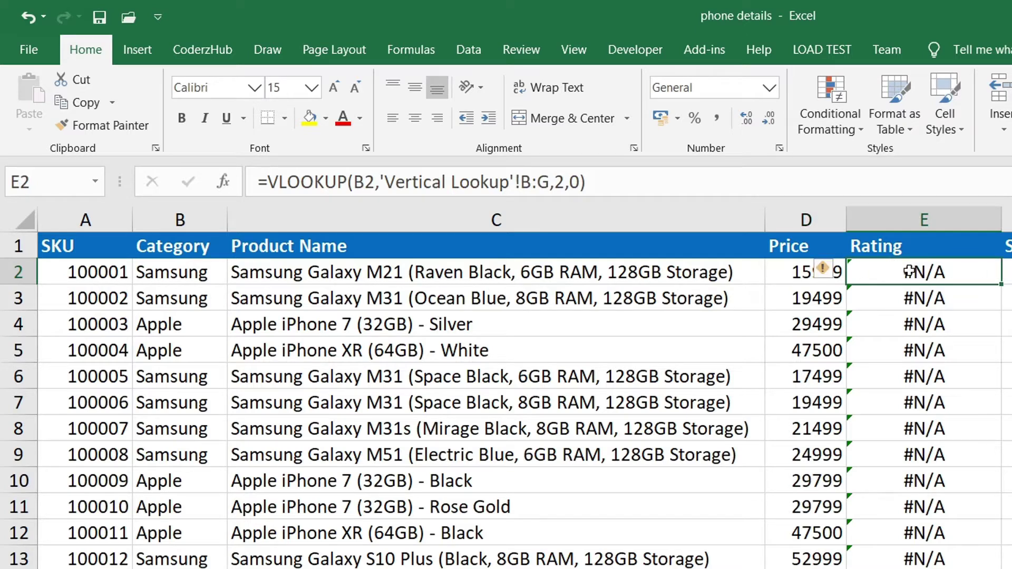
double_click(909, 271)
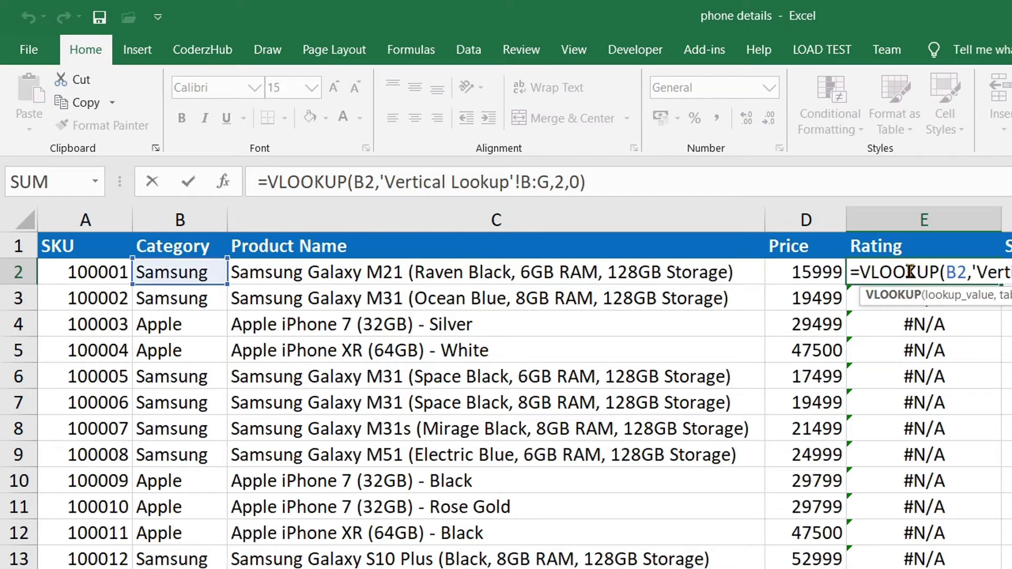
key("Escape")
Lock the lookup value's column in the D2 Price formula by changing the reference to $A2.
left_click(792, 272)
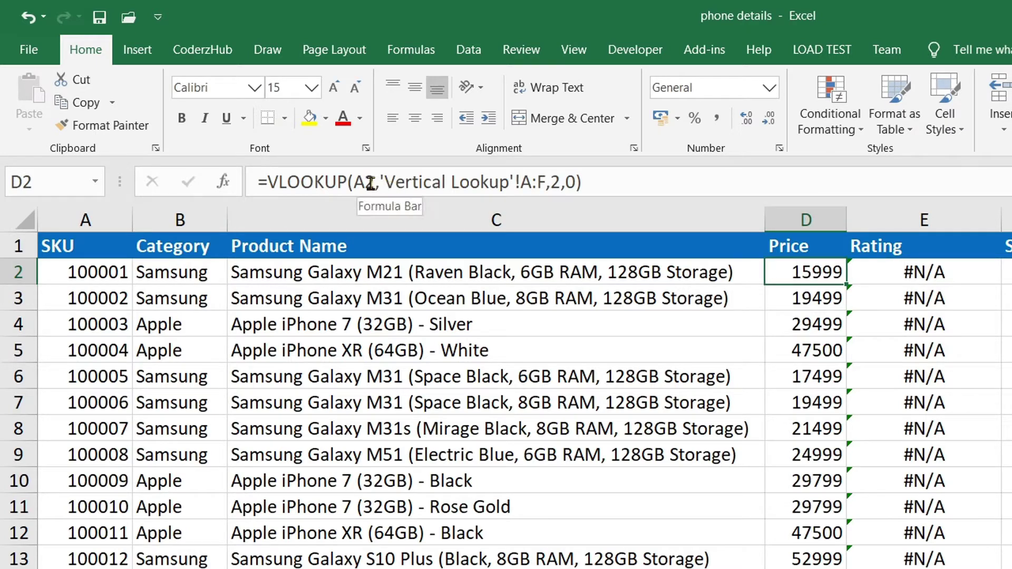
left_click(355, 182)
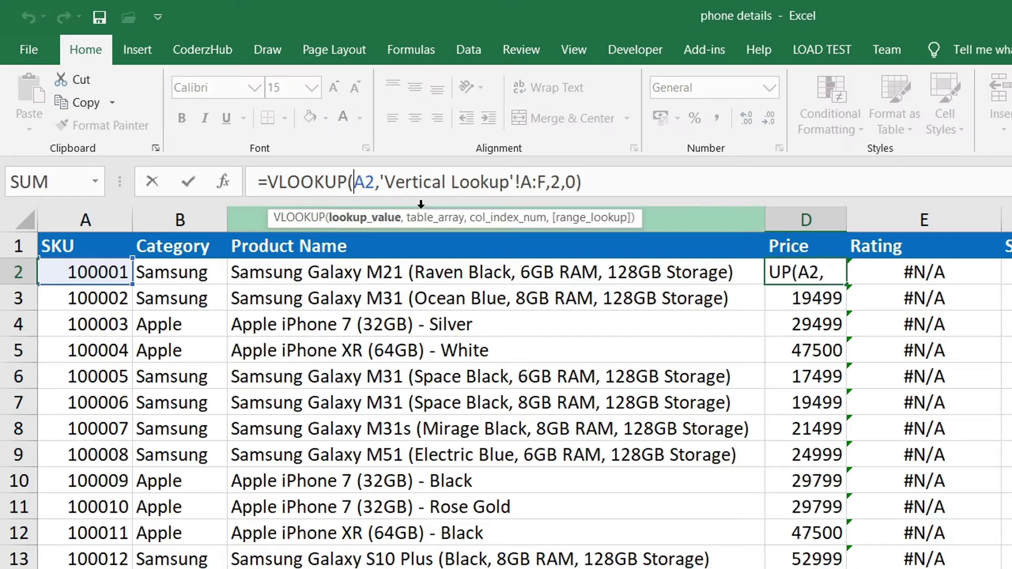
type("$")
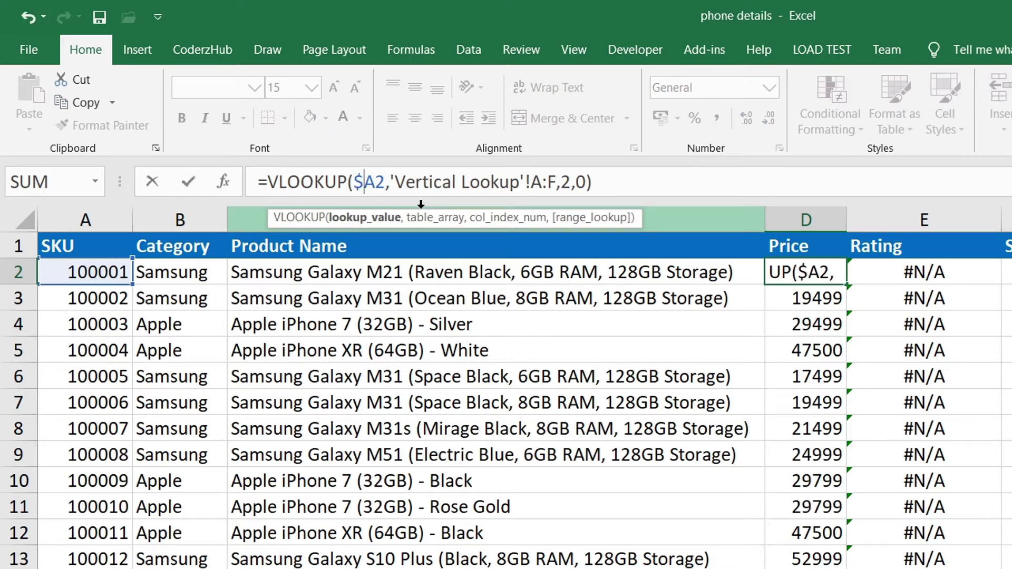
key("Left")
key("shift+Right")
key("shift+Right")
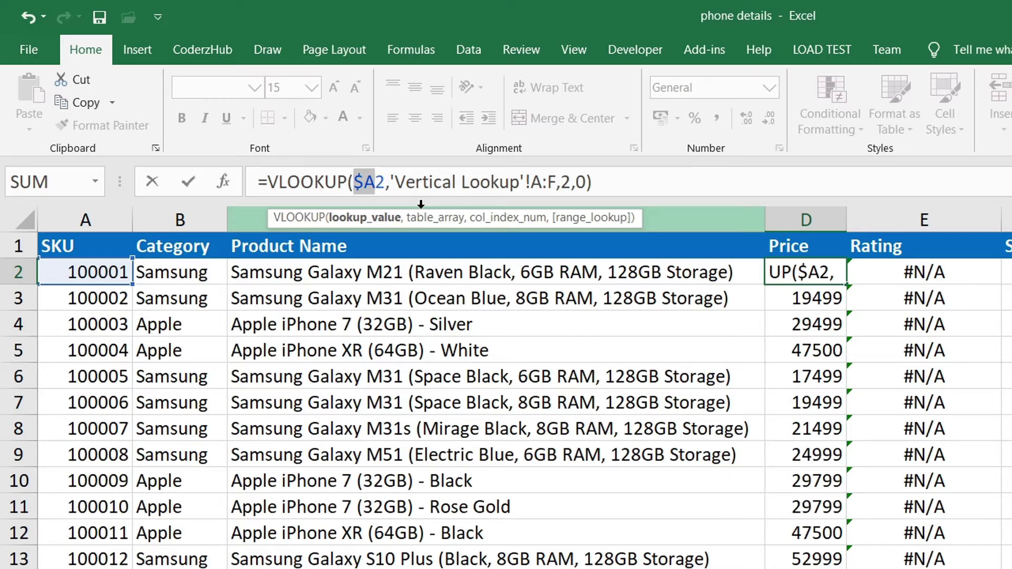
key("Right")
key("shift+Right")
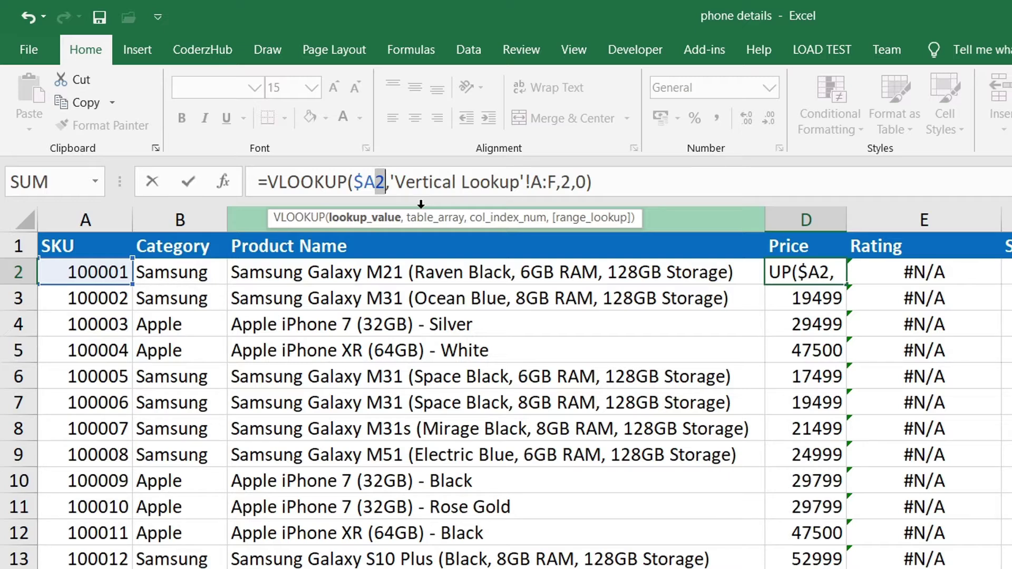
key("Left")
key("shift+Left")
key("Left")
key("Left")
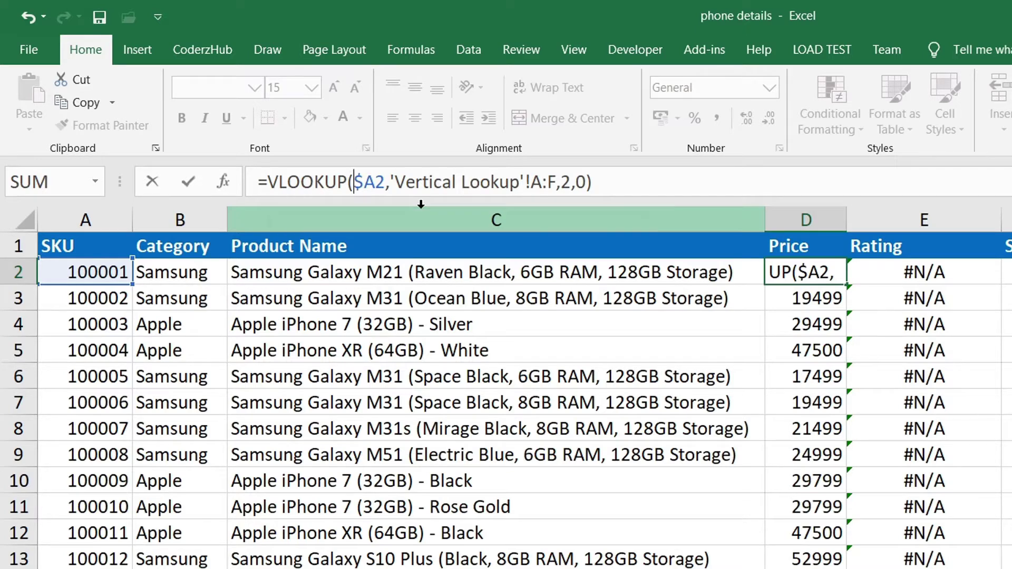
key("Return")
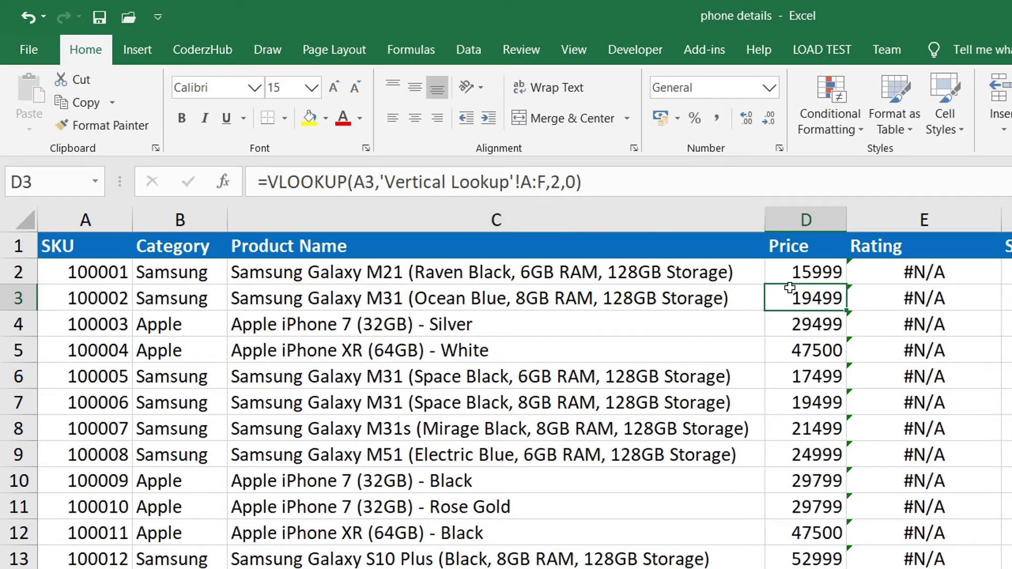
Fill the updated formula with the $A2 lookup value from D2 down the Price column.
left_click(810, 276)
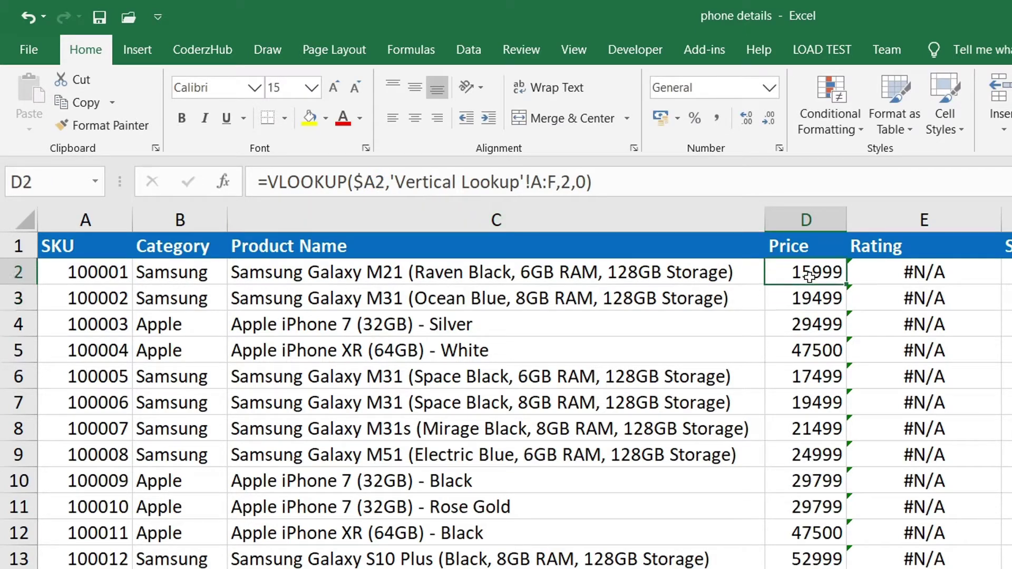
left_click(850, 316)
left_click(838, 275)
double_click(840, 276)
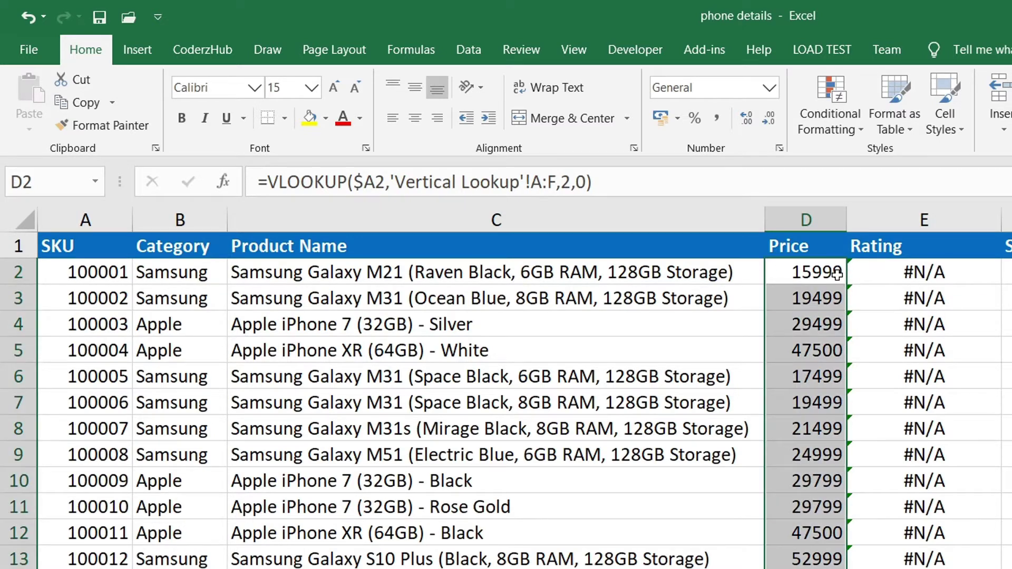
Copy the Price formula from D2 across to E2 and compare the table array references in the two cells.
left_click(842, 276)
left_click_drag(849, 289, 935, 286)
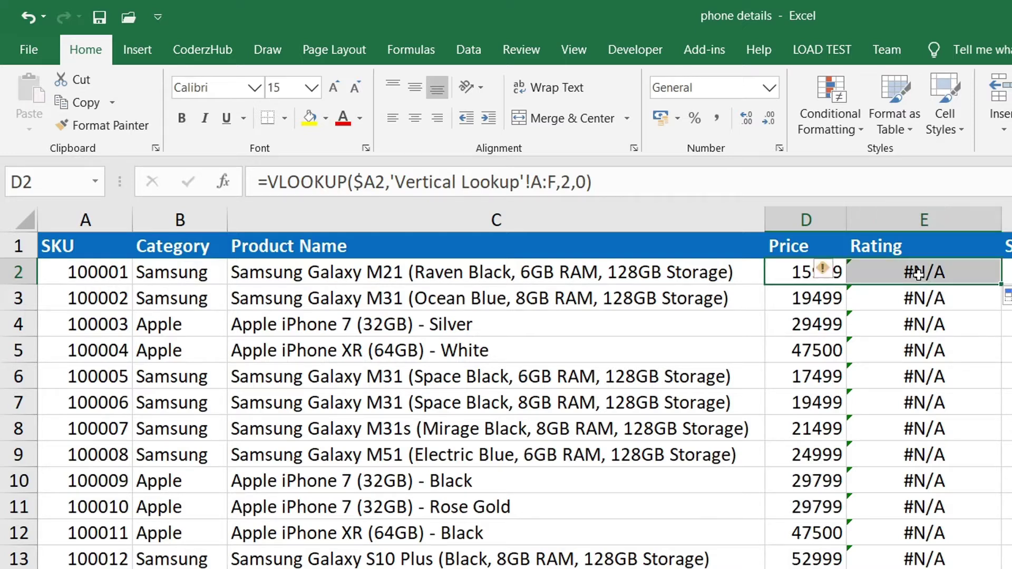
left_click(867, 266)
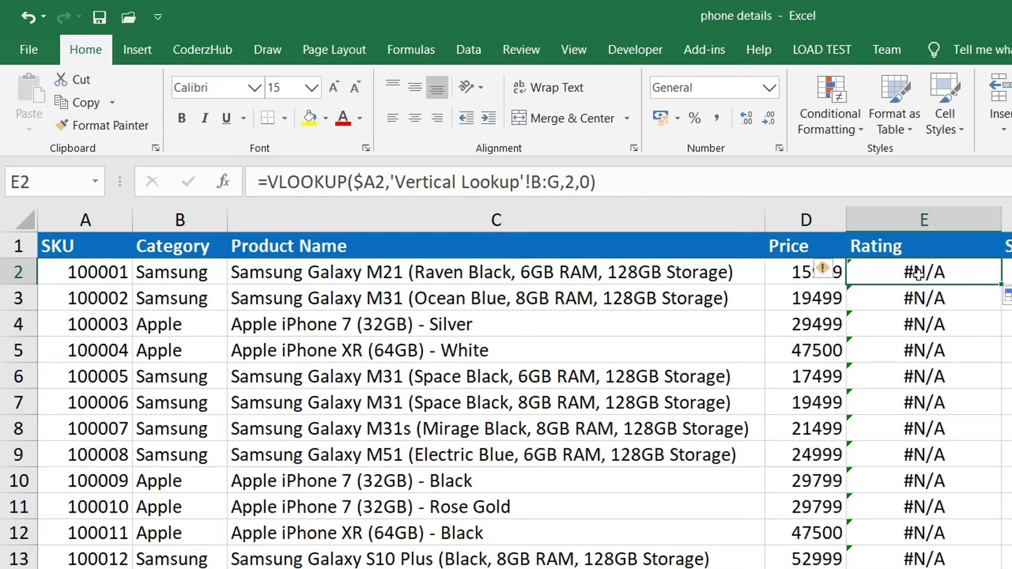
left_click(795, 270)
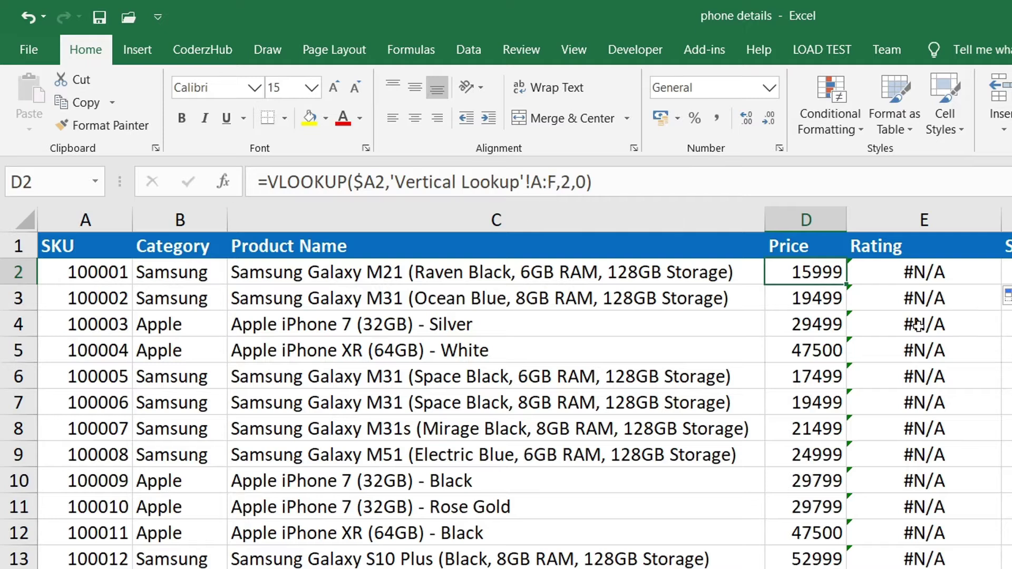
key("Right")
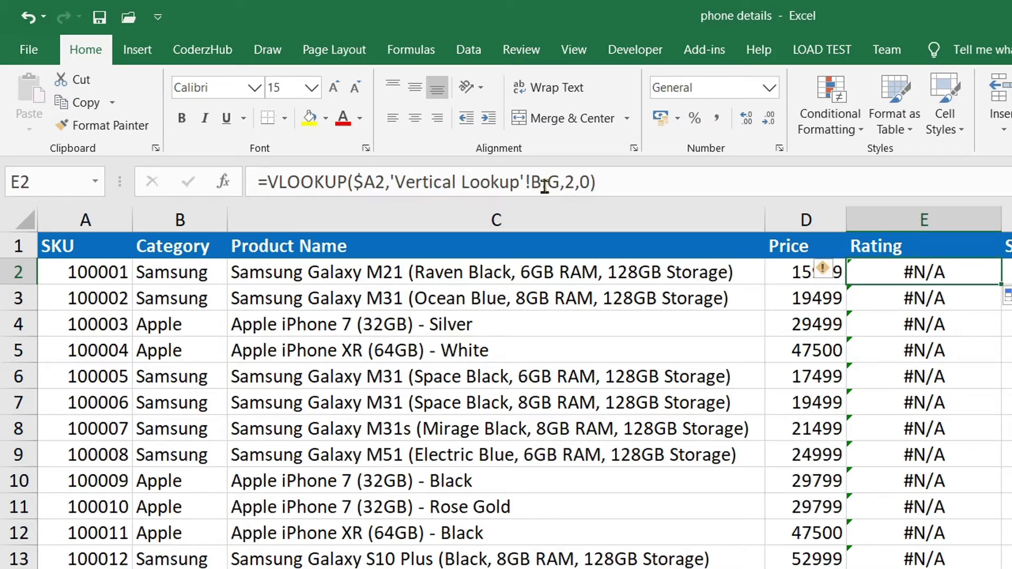
Lock the table array columns in the D2 formula as $A:$F and fill it down the Price column.
left_click(775, 271)
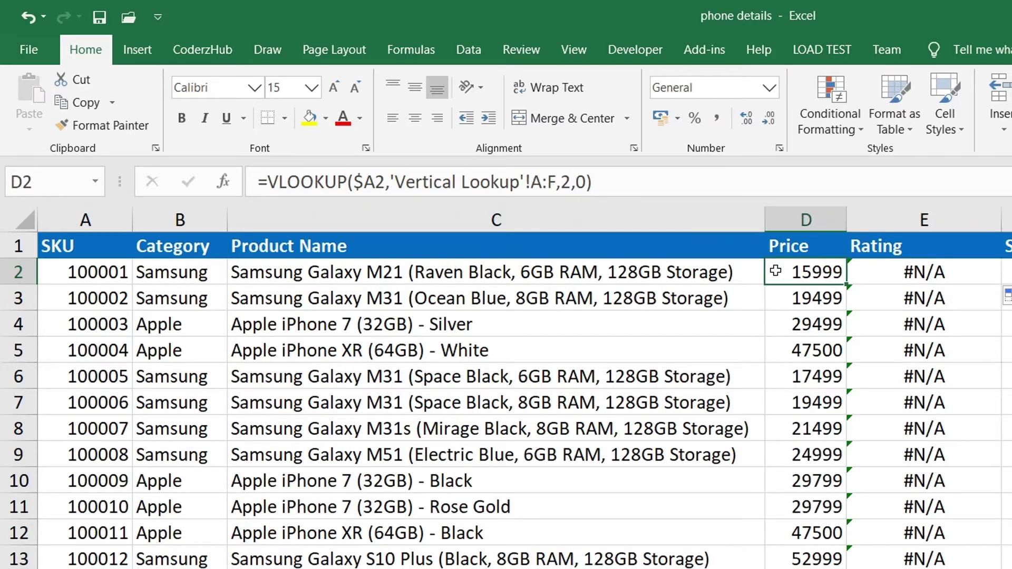
left_click(531, 186)
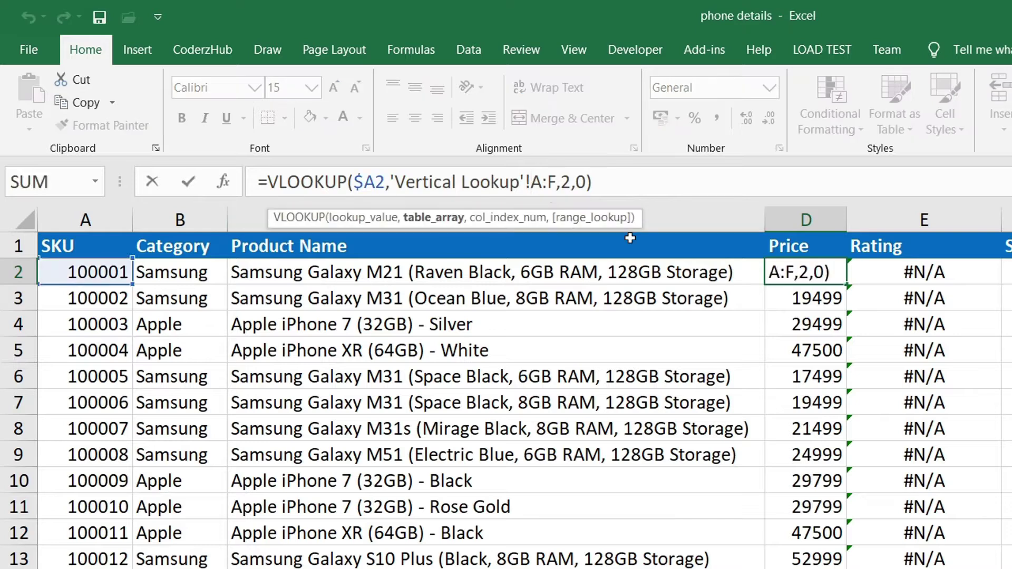
type("$")
key("Right")
key("Right")
type("$")
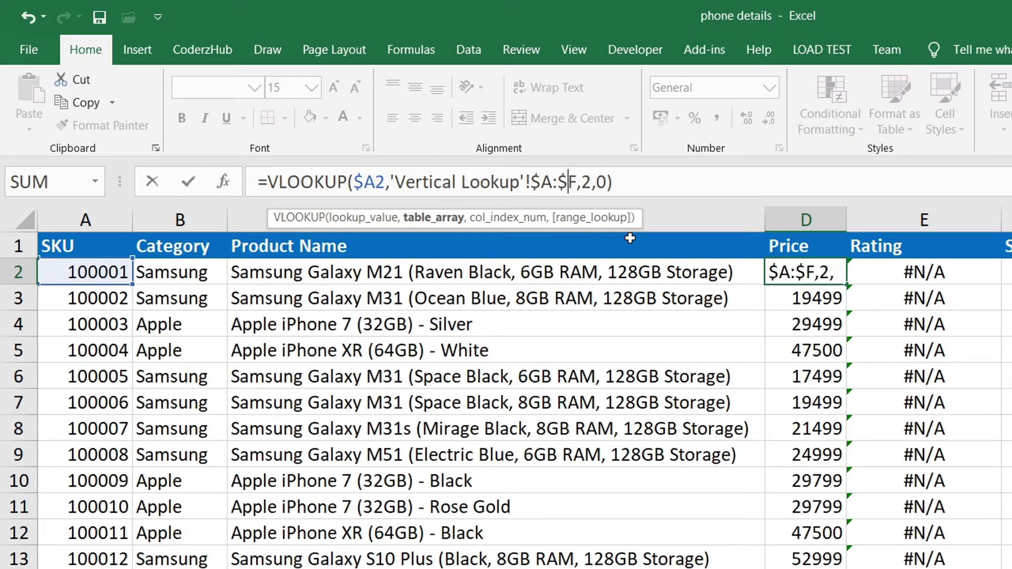
key("Return")
key("Up")
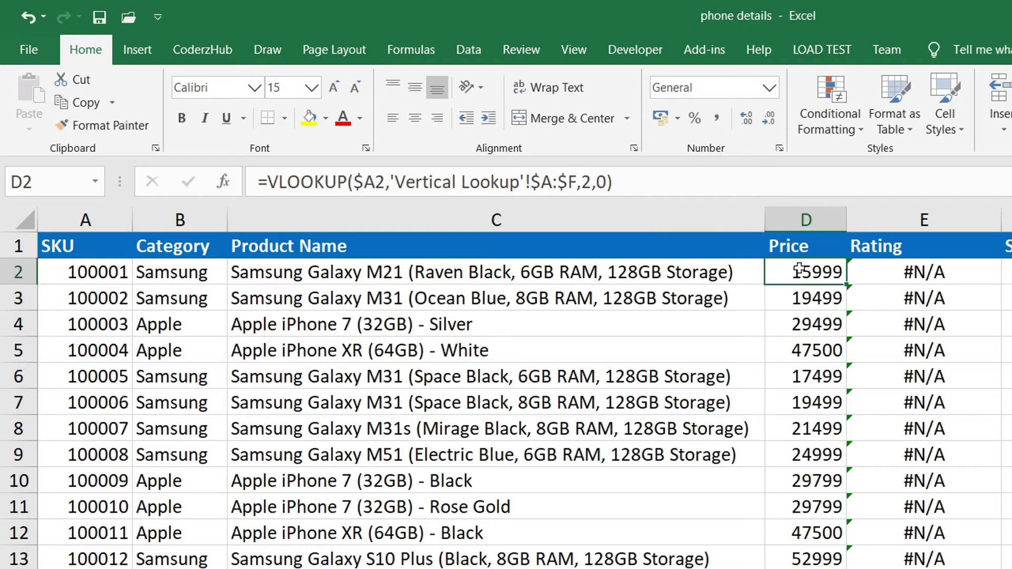
double_click(847, 287)
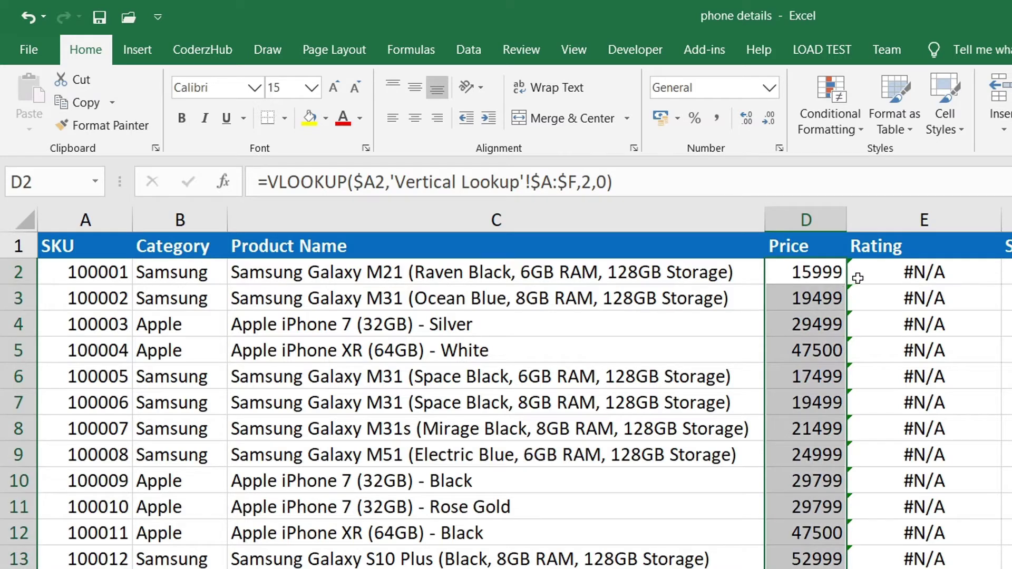
Copy the locked D2 formula across to E2 and fill it down the Rating column.
left_click(836, 273)
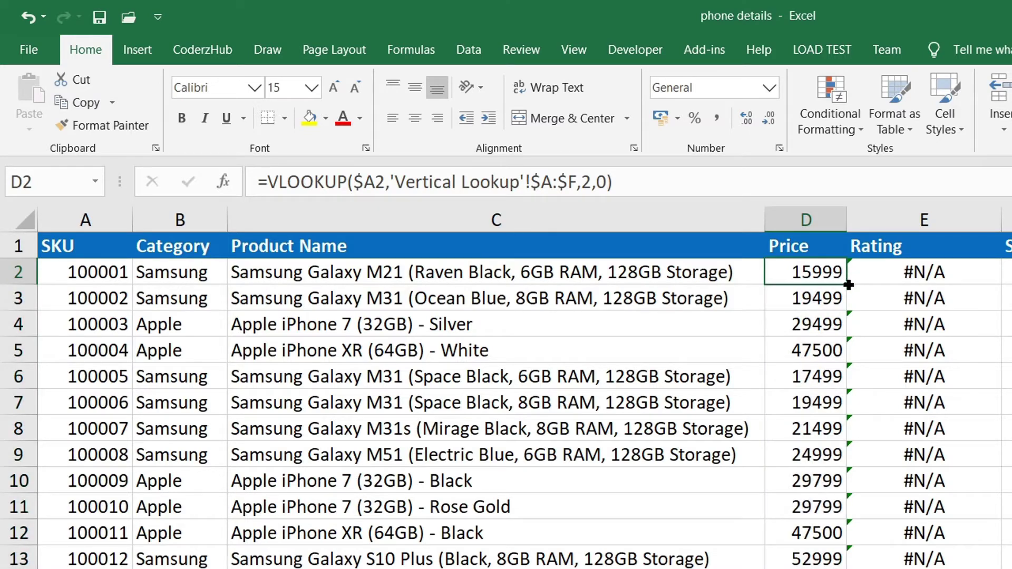
left_click_drag(848, 286, 930, 274)
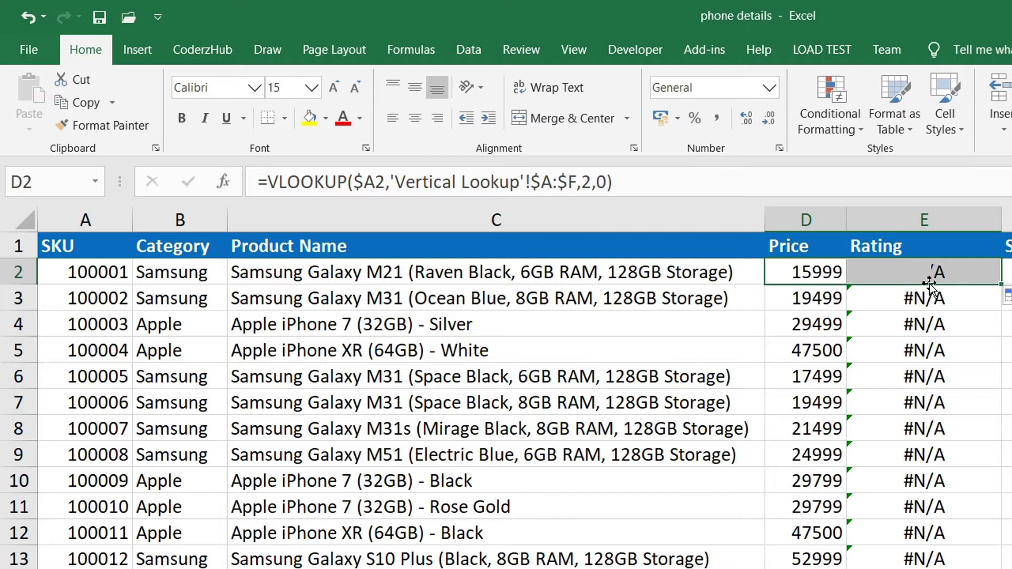
left_click(959, 272)
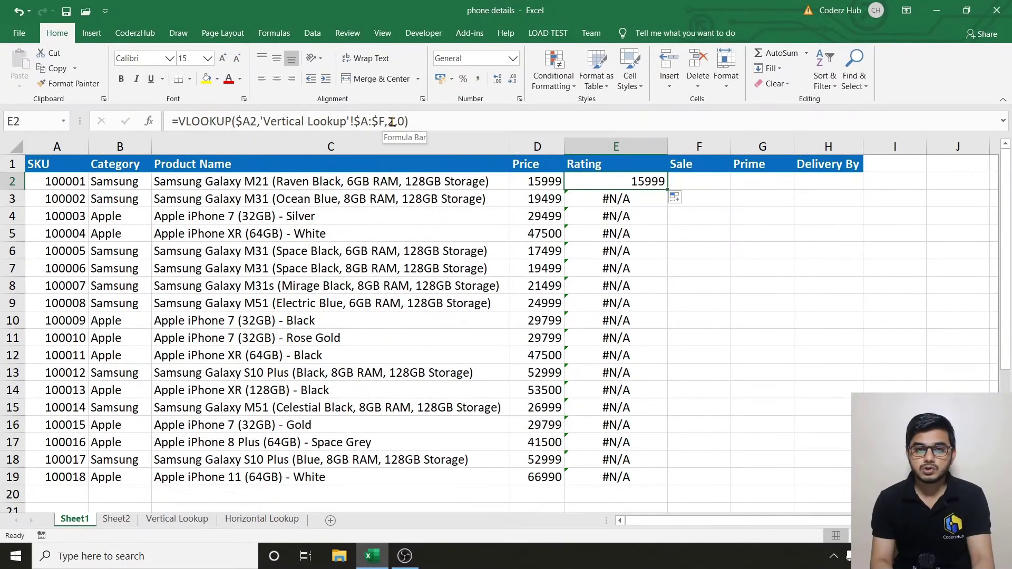
double_click(668, 189)
Change the column index number in the E2 Rating formula to 3 and fill it down the column.
left_click(656, 182)
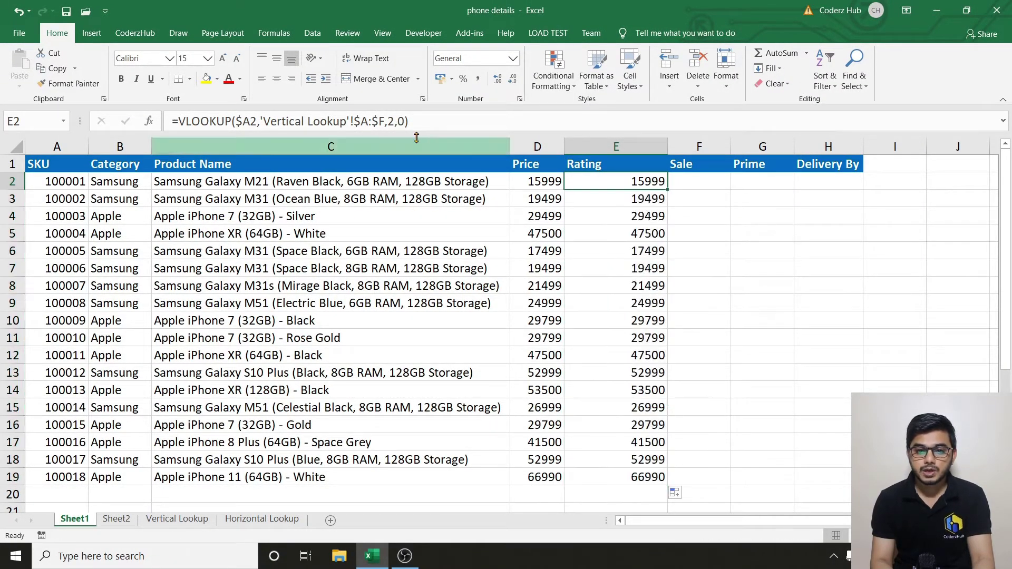
left_click(396, 121)
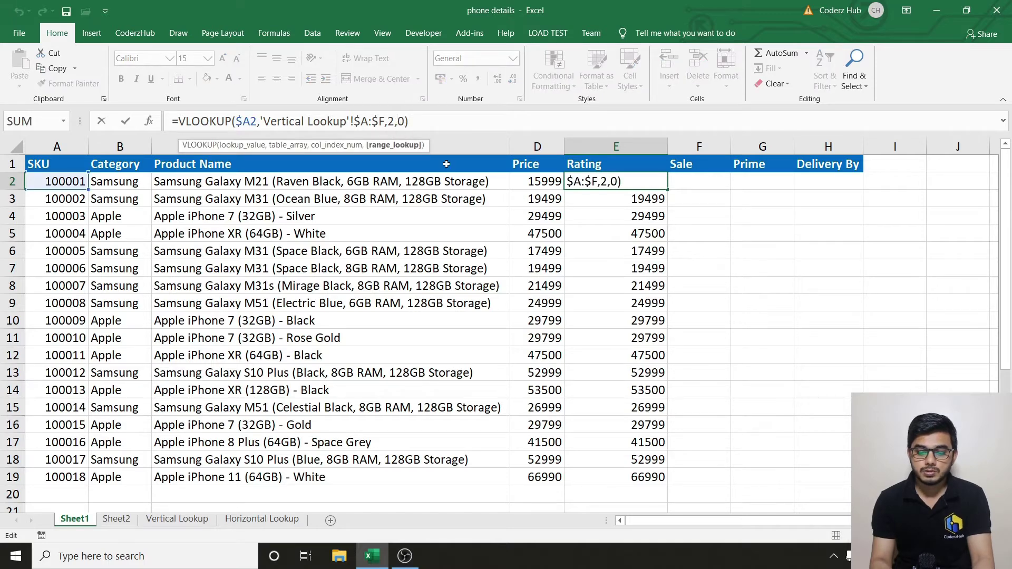
key("Return")
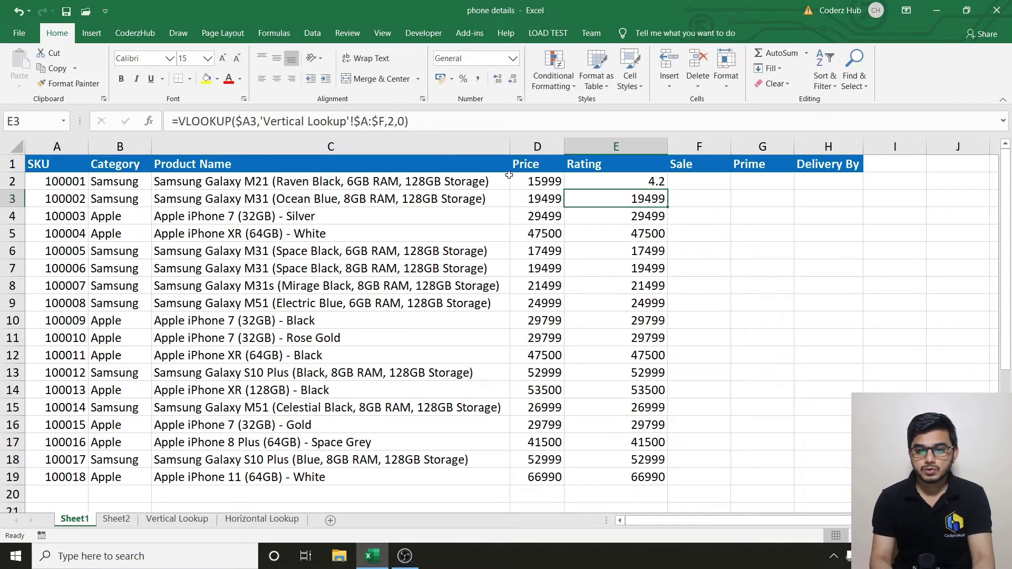
left_click(644, 181)
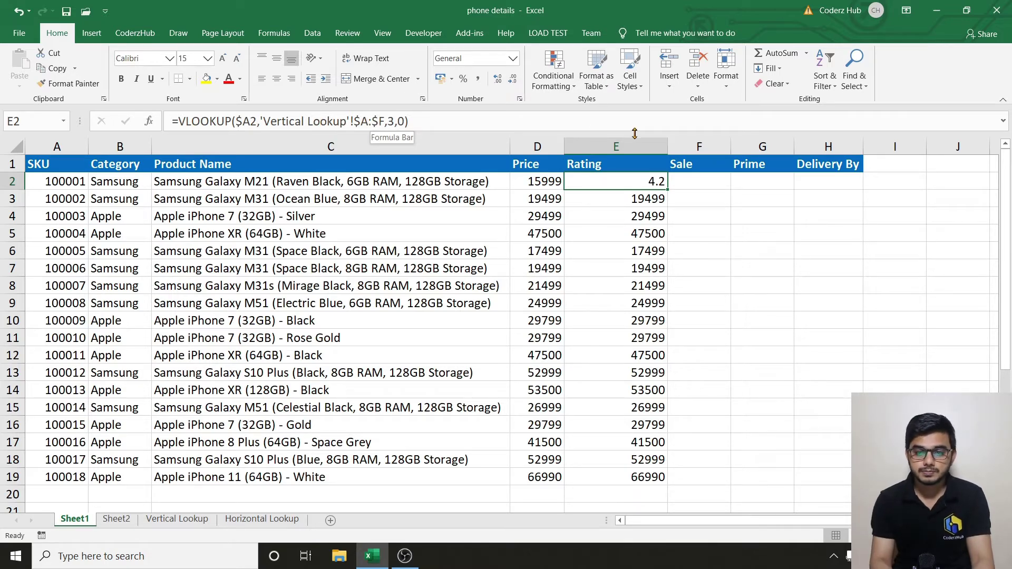
double_click(669, 190)
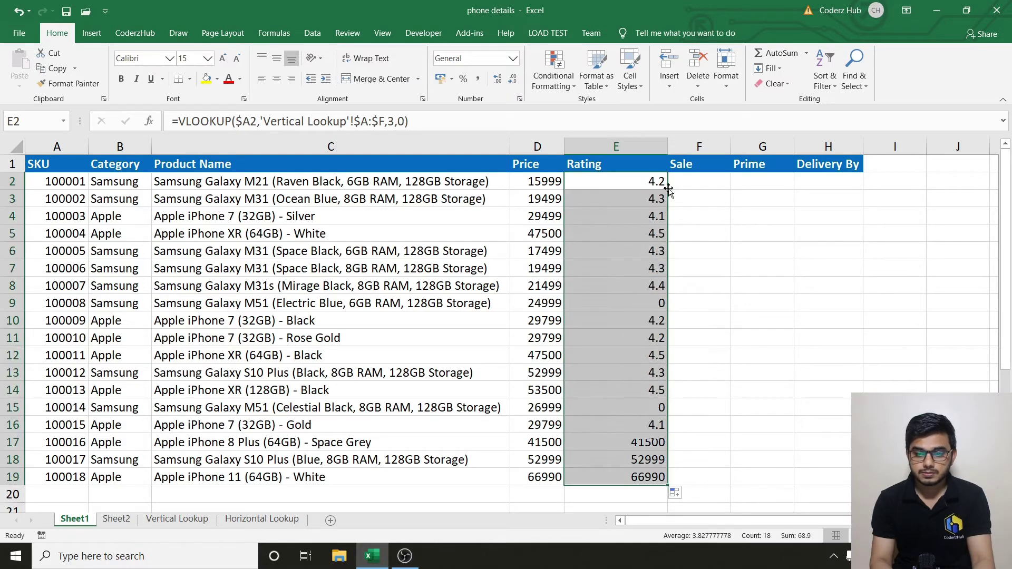
Copy the Rating formula from E2 across the Sale, Prime and Delivery By cells F2 to H2.
left_click(639, 182)
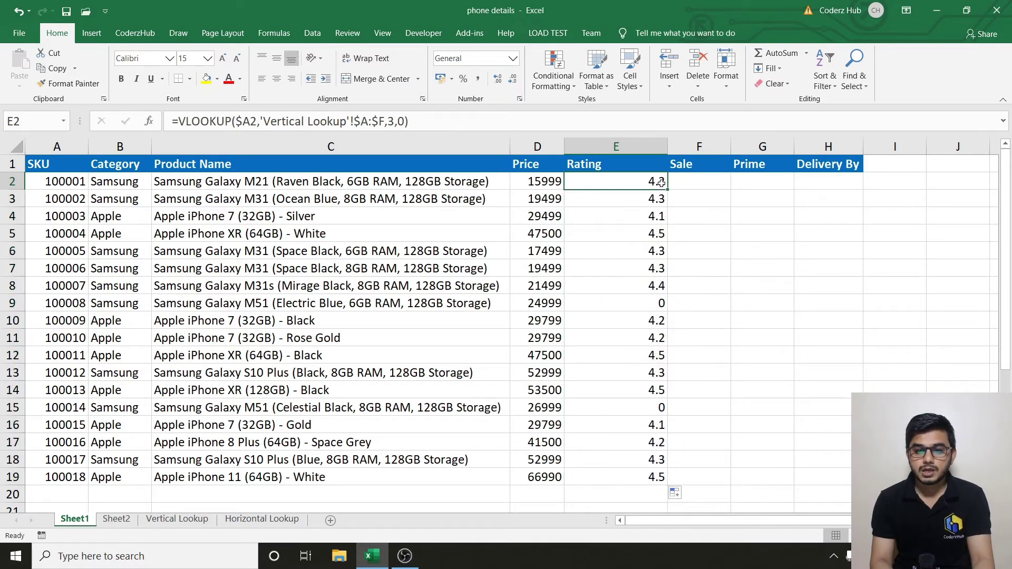
left_click_drag(668, 190, 706, 190)
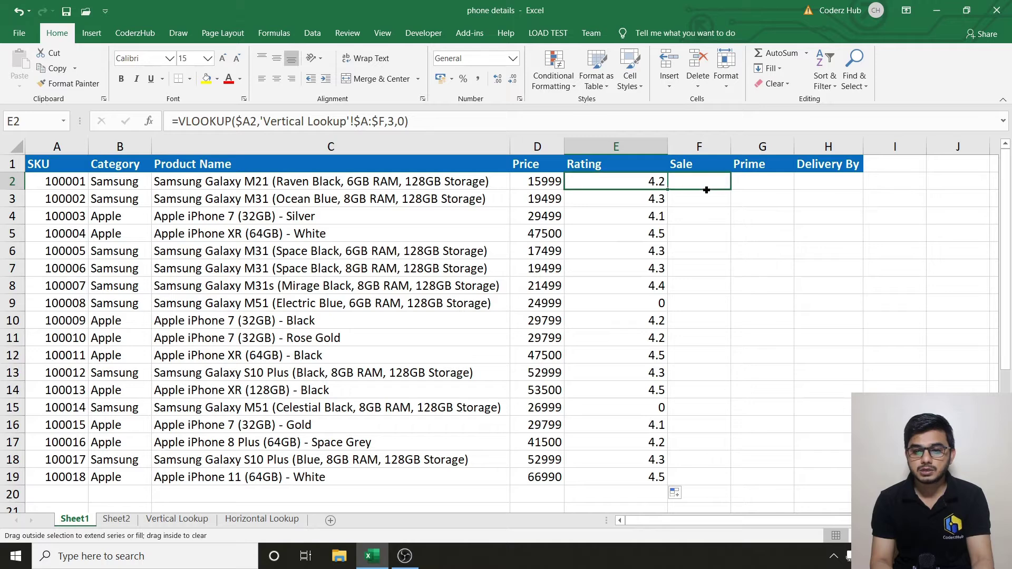
left_click_drag(782, 189, 865, 187)
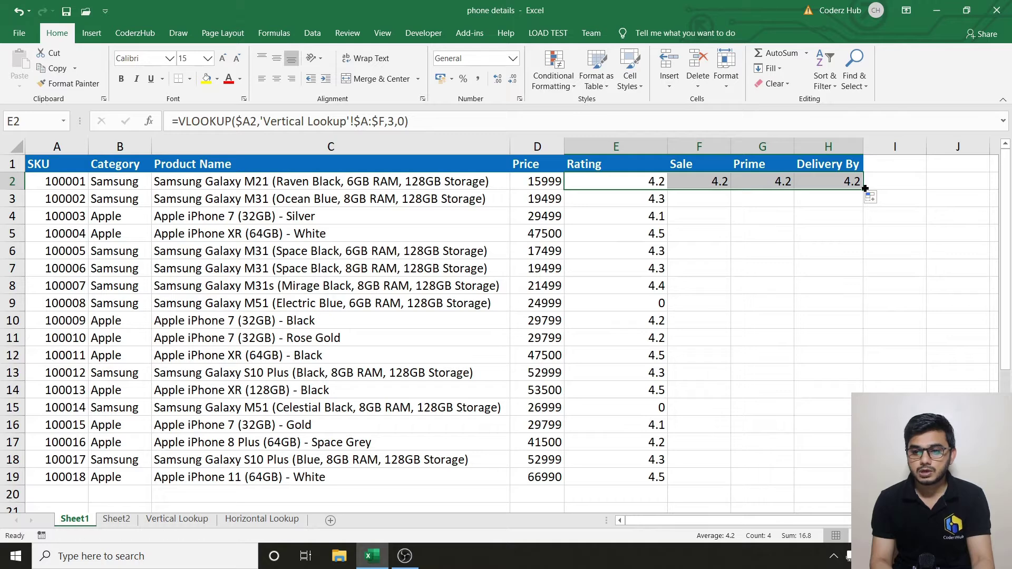
Set the column index number in the F2 Sale formula to 4.
left_click(720, 183)
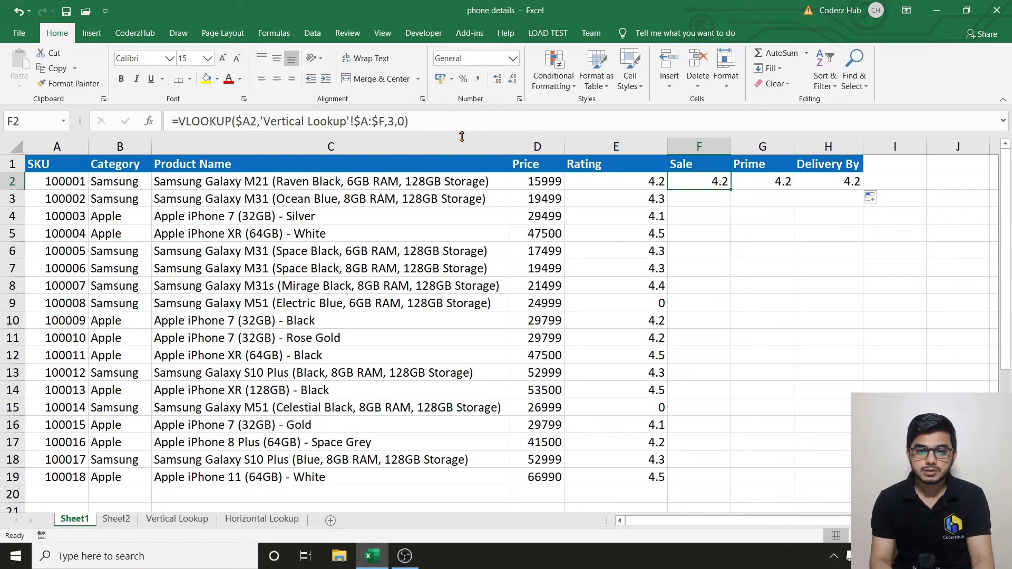
double_click(393, 122)
type("4")
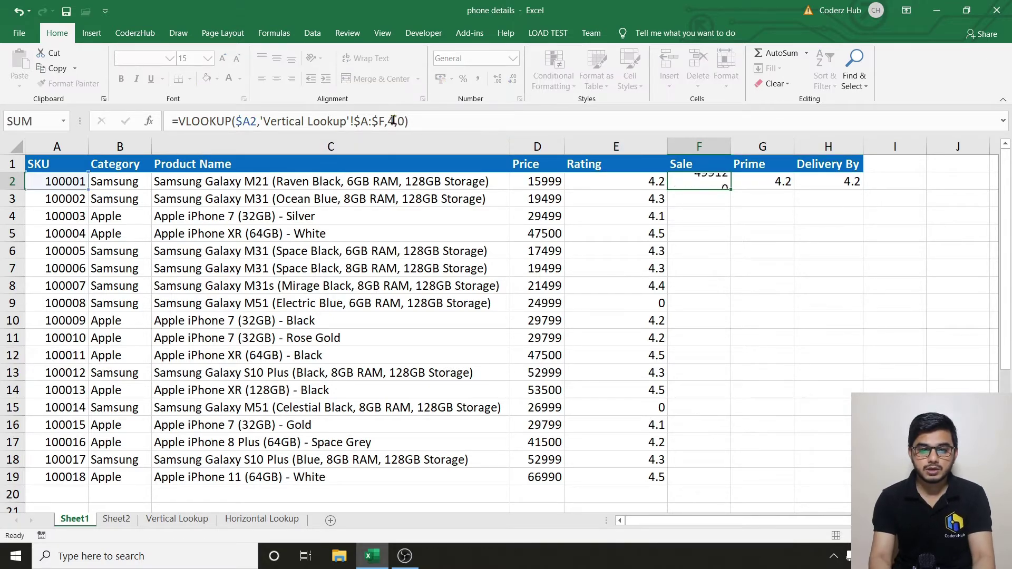
key("Return")
key("Up")
key("Right")
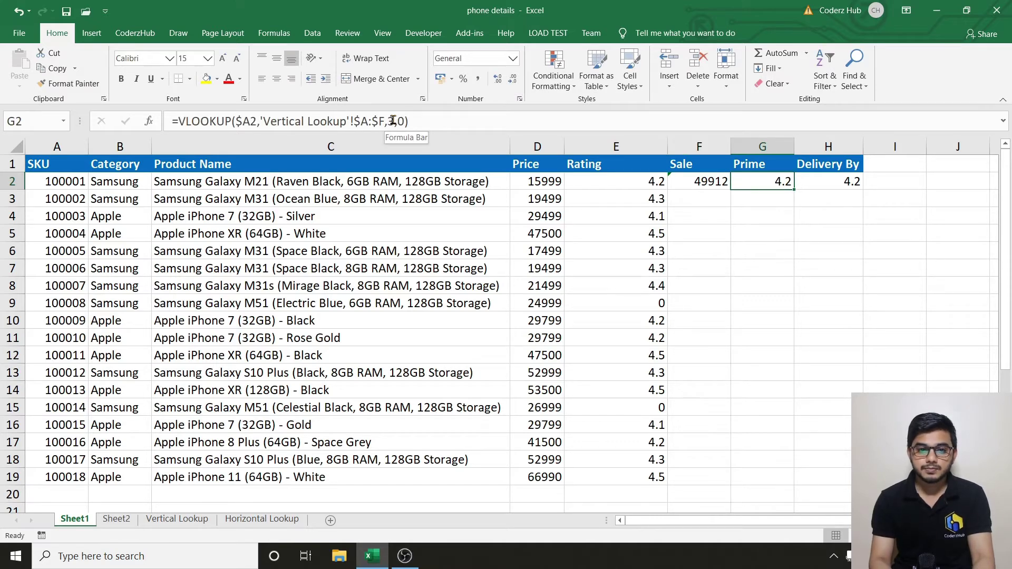
Insert a blank row above the header row of Sheet1.
left_click(649, 181)
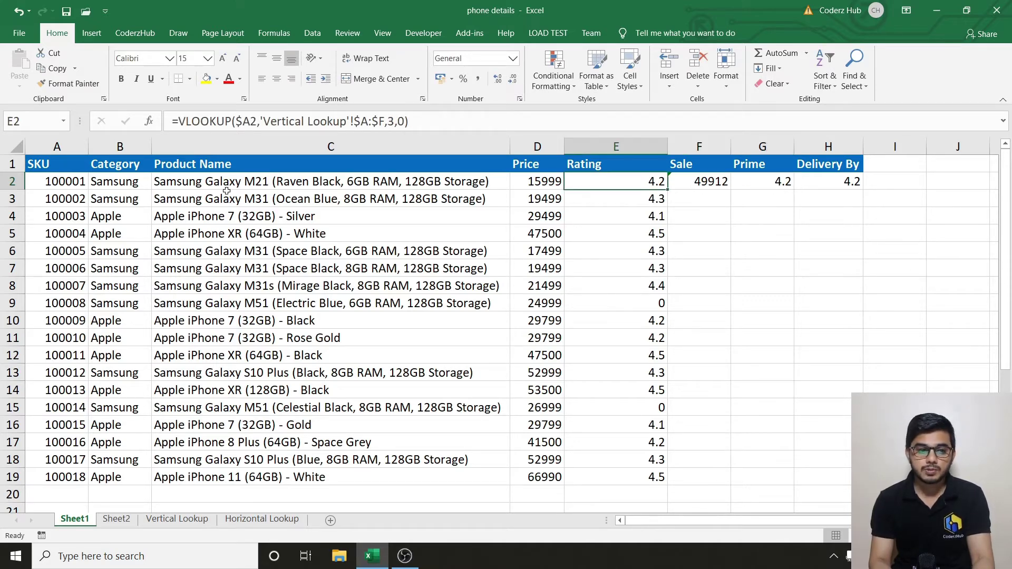
right_click(14, 164)
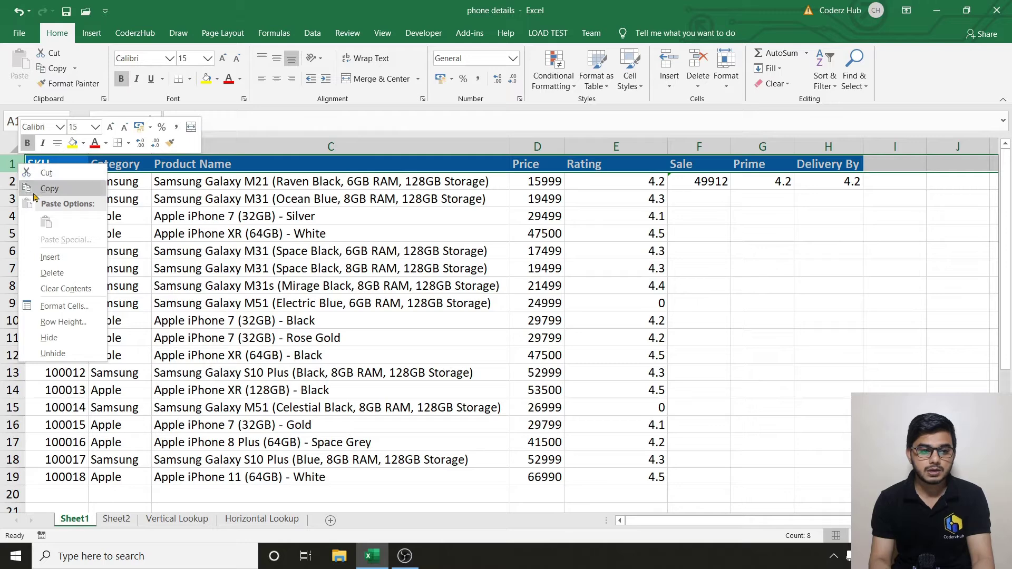
key("Escape")
key("ctrl+shift+plus")
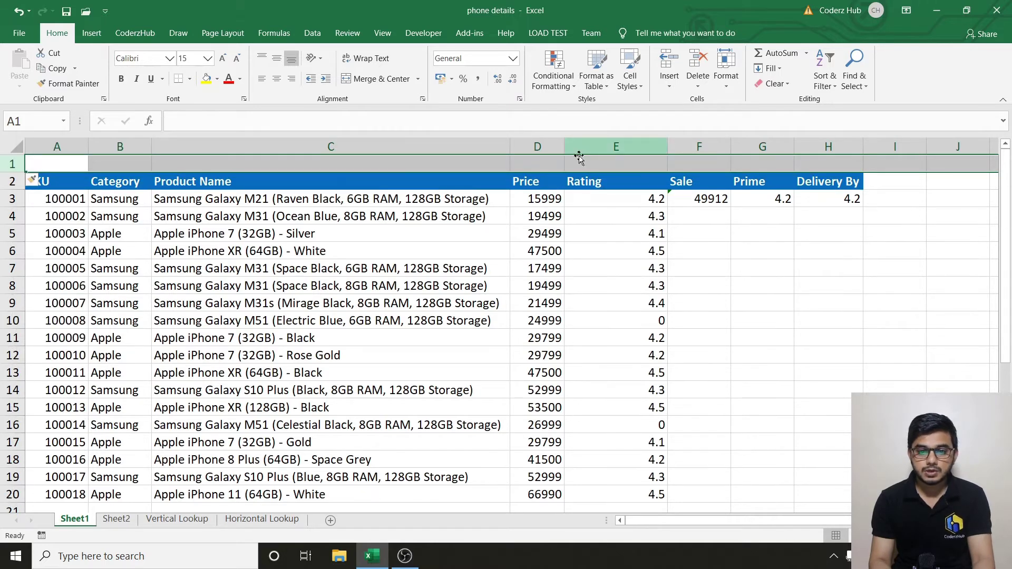
Enter the column index numbers 2, 3, 4, 5 and 6 in cells D1 to H1 above the Price to Delivery By headers.
left_click(552, 163)
type("2")
key("Tab")
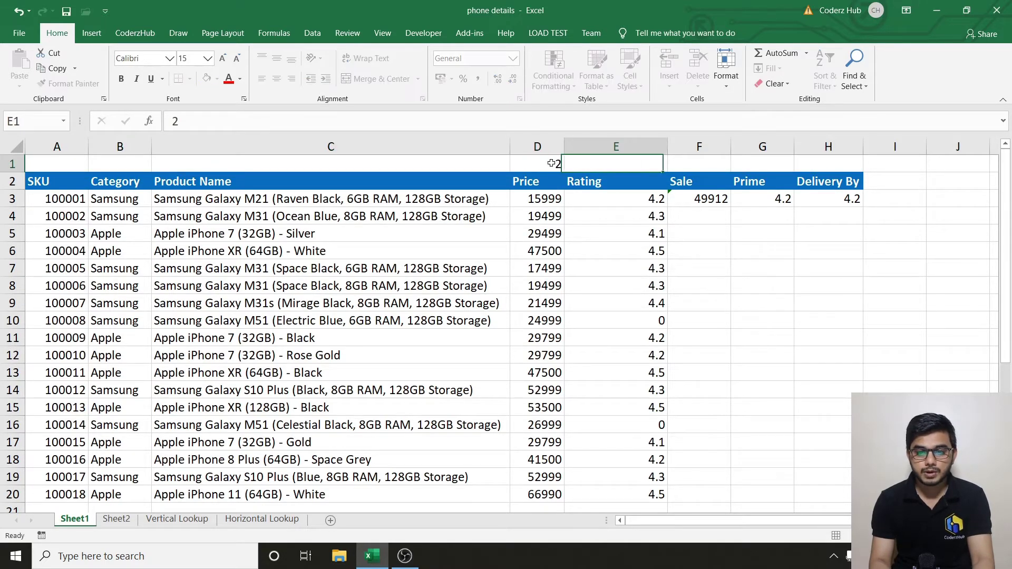
type("3")
key("Tab")
type("4")
key("Tab")
type("5")
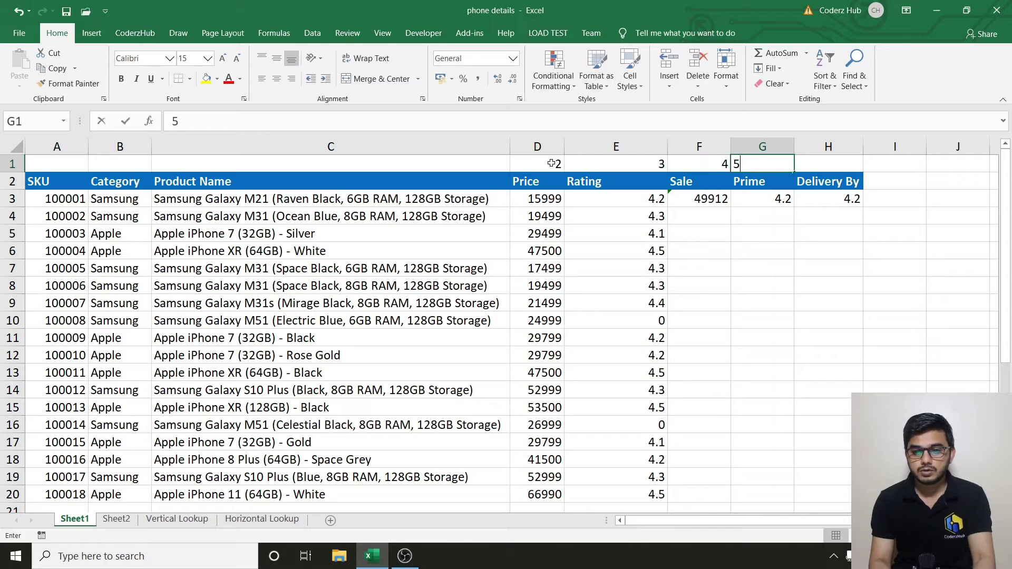
key("Tab")
type("6")
key("Tab")
Replace the fixed column index number in the D3 Price formula with a reference to cell D1.
key("Down")
key("Left")
key("Left")
key("Left")
key("Left")
key("Left")
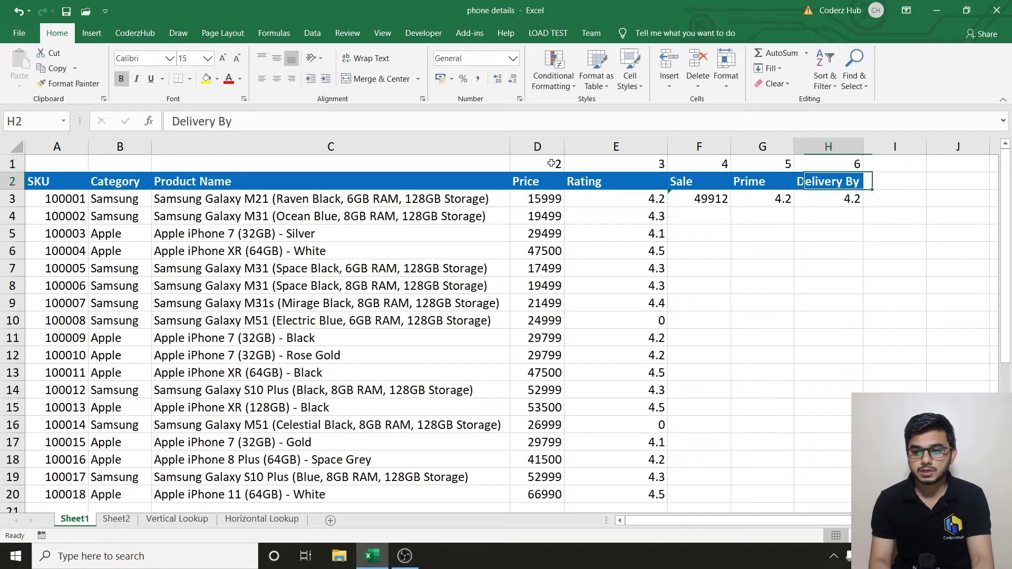
key("Down")
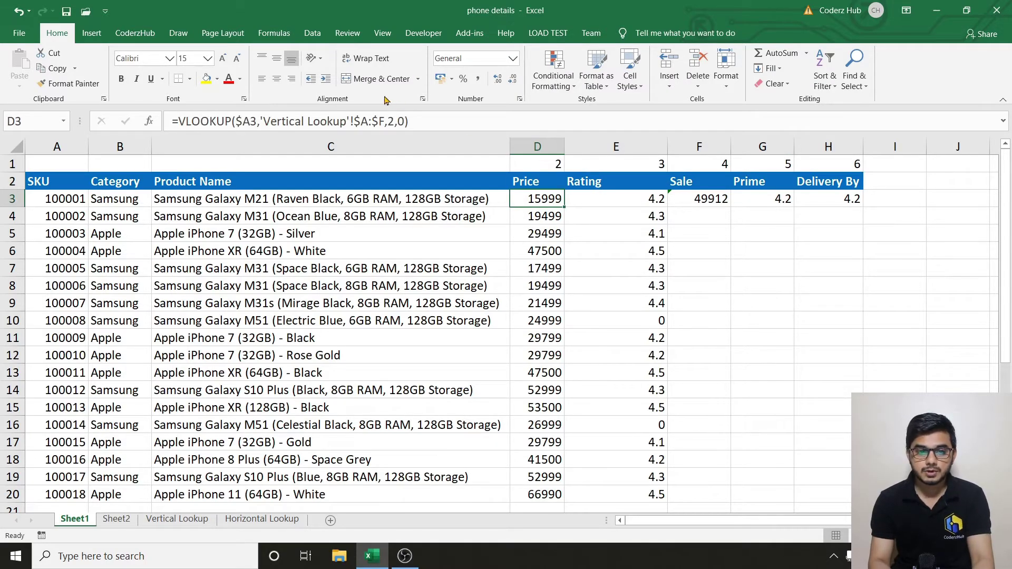
left_click(393, 121)
key("BackSpace")
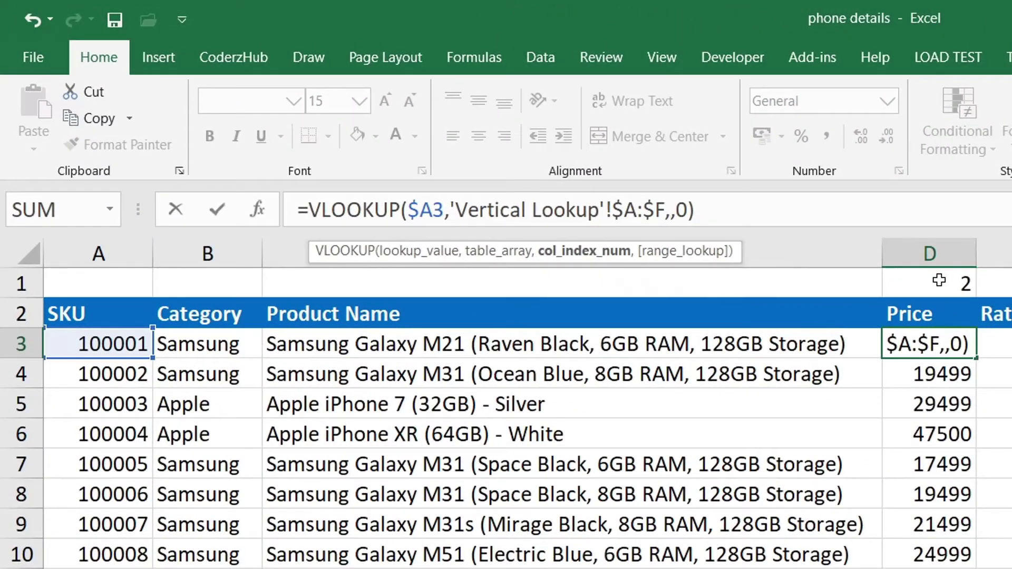
left_click(849, 254)
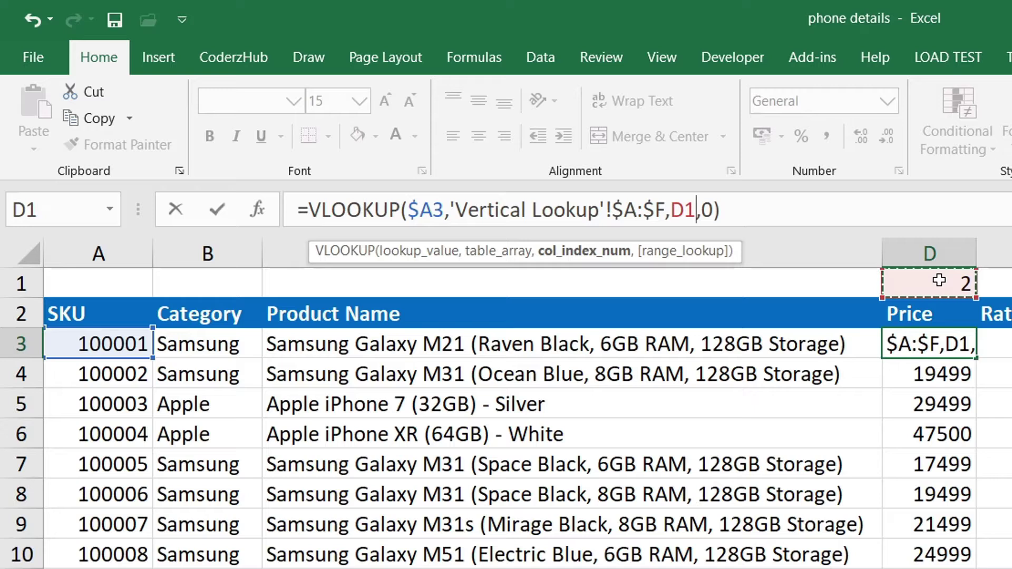
key("Return")
Fill the D3 formula down the Price column and open the D4 formula to inspect its column index reference.
left_click(955, 340)
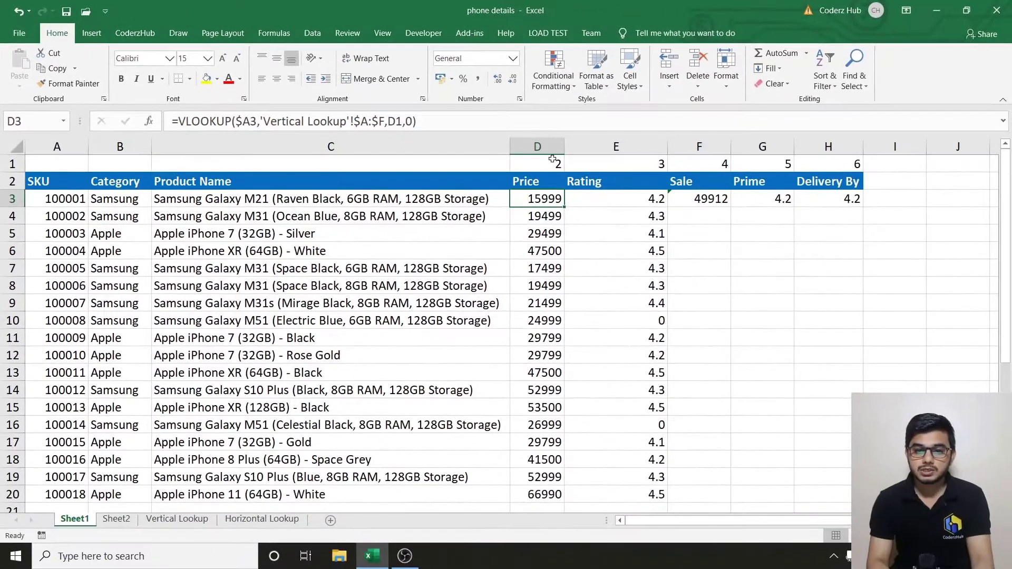
double_click(563, 206)
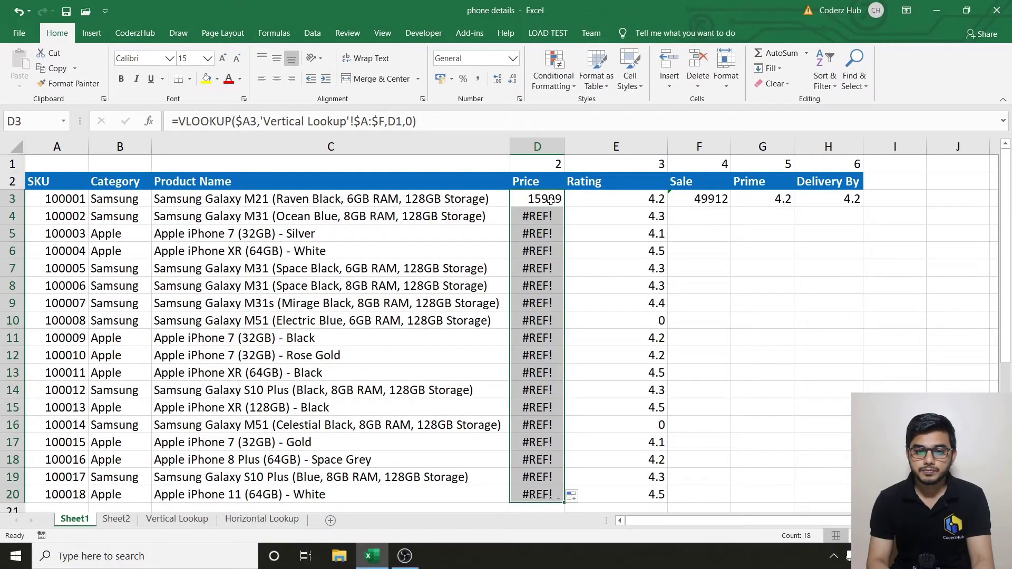
double_click(542, 216)
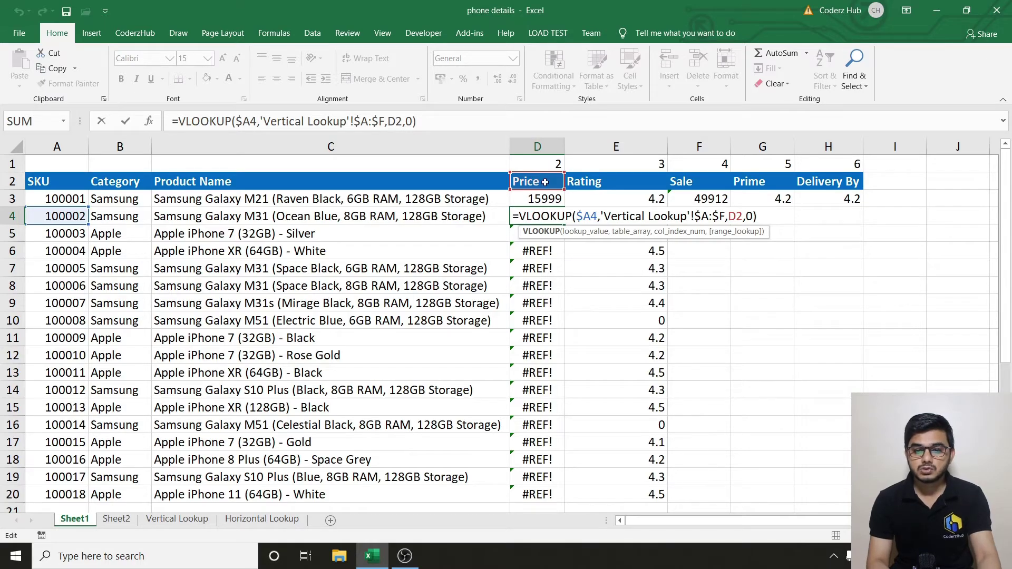
Lock the row of the column index reference in the D3 Price formula as D$1 and fill the formula down the Price column.
key("Escape")
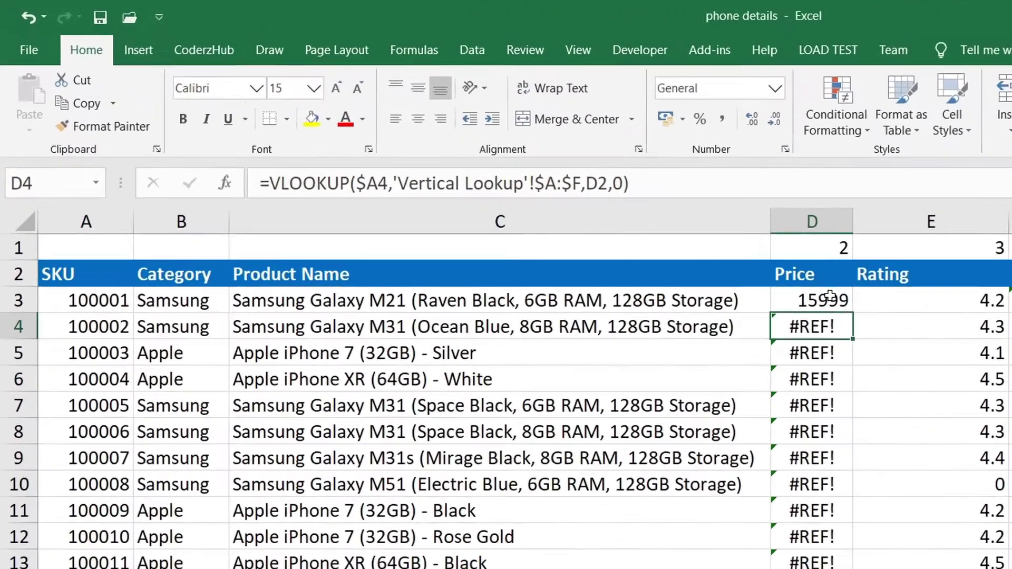
left_click(549, 196)
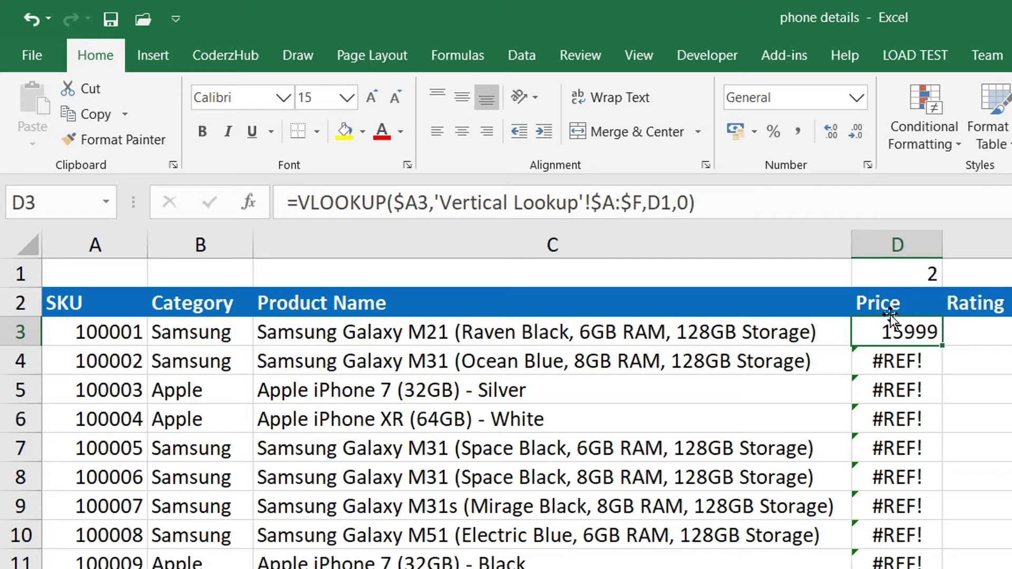
left_click(665, 202)
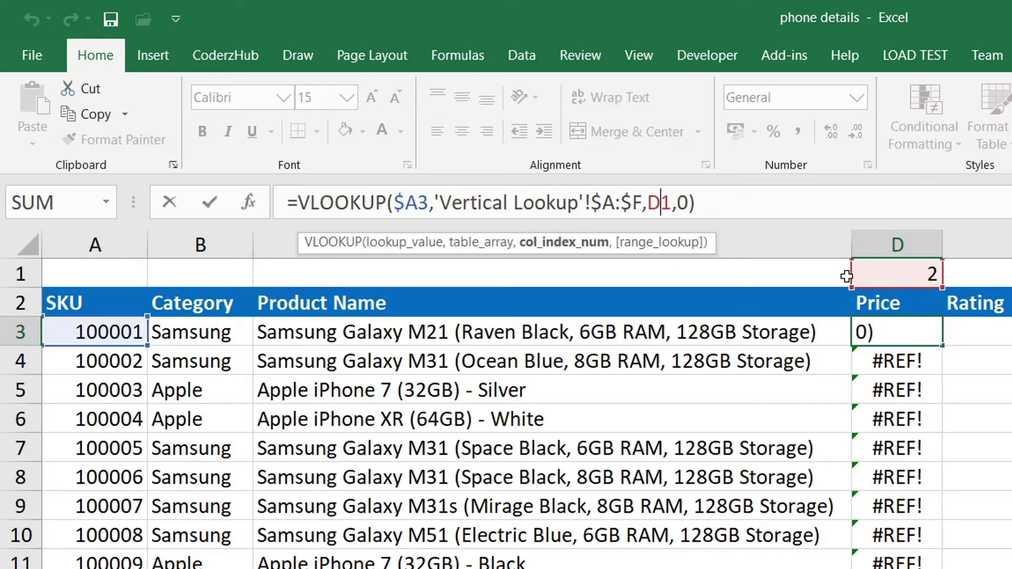
type("$")
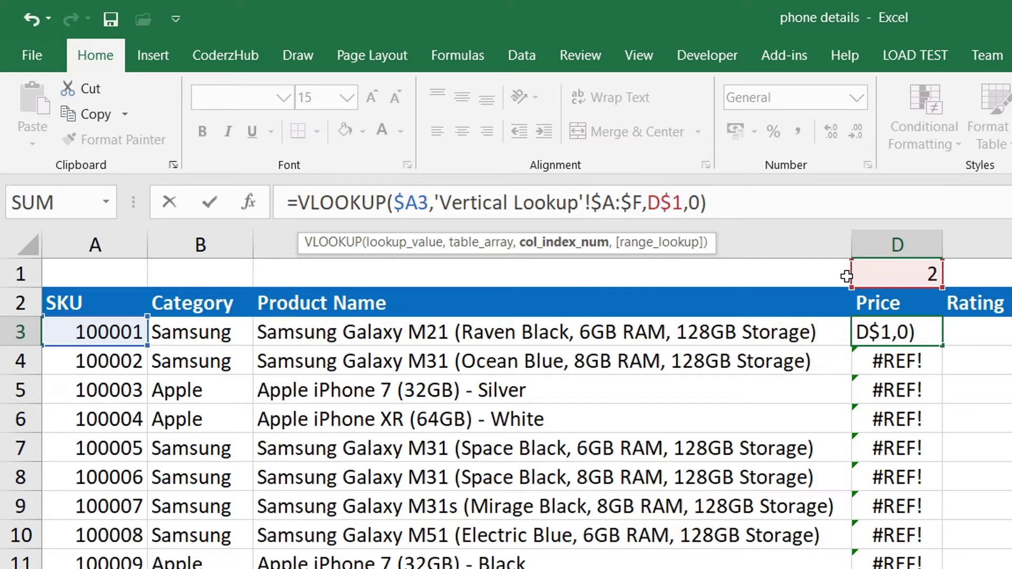
key("Return")
key("Up")
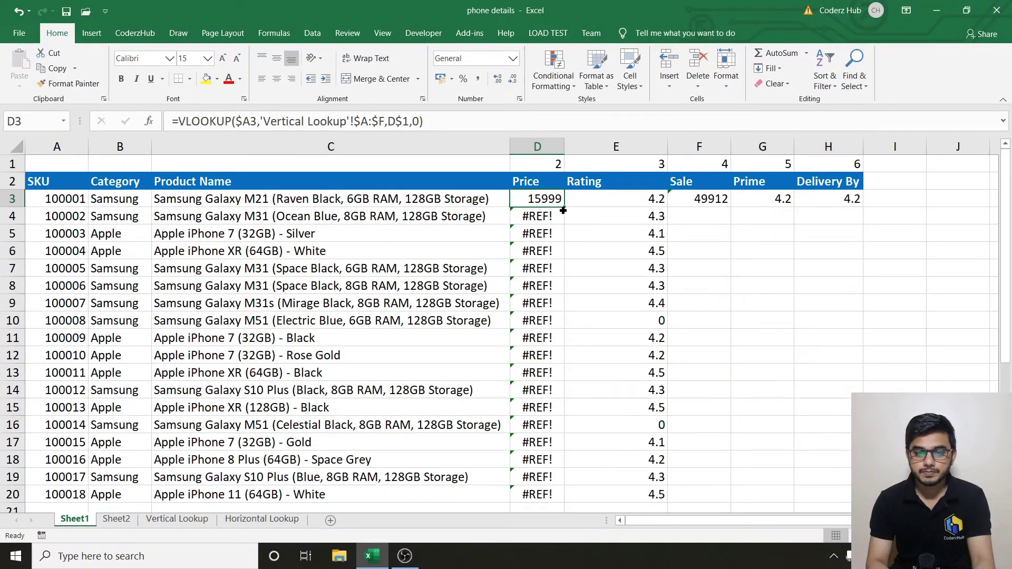
double_click(563, 210)
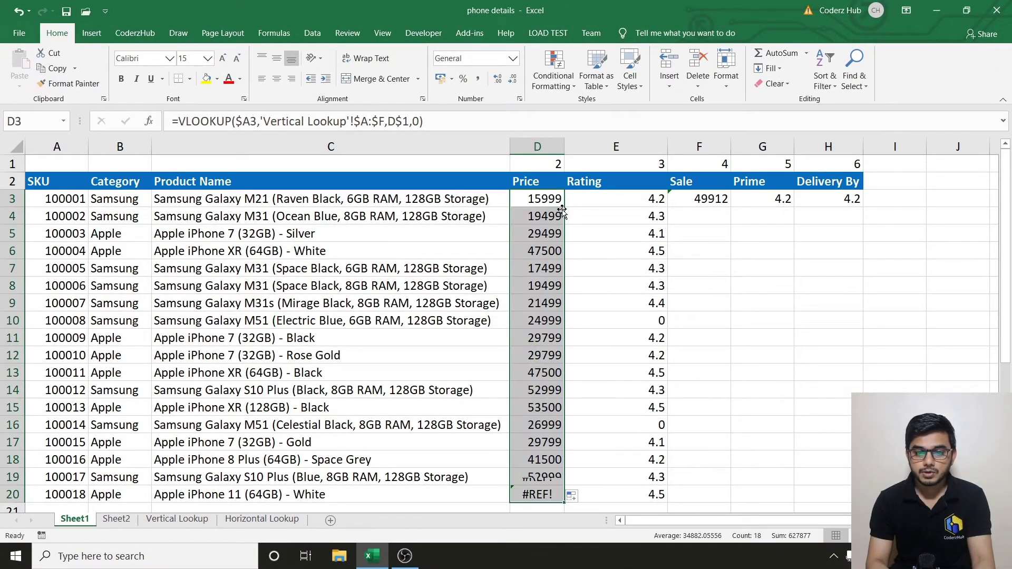
left_click(562, 204)
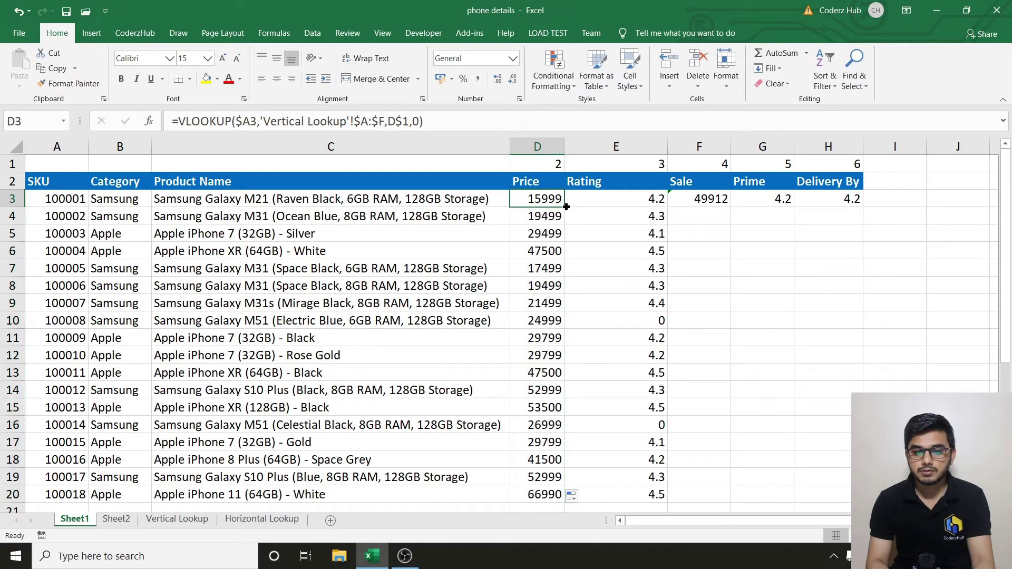
Copy the D3 formula across to E3, inspect its references, and fill it down the Rating column.
left_click_drag(566, 207, 659, 201)
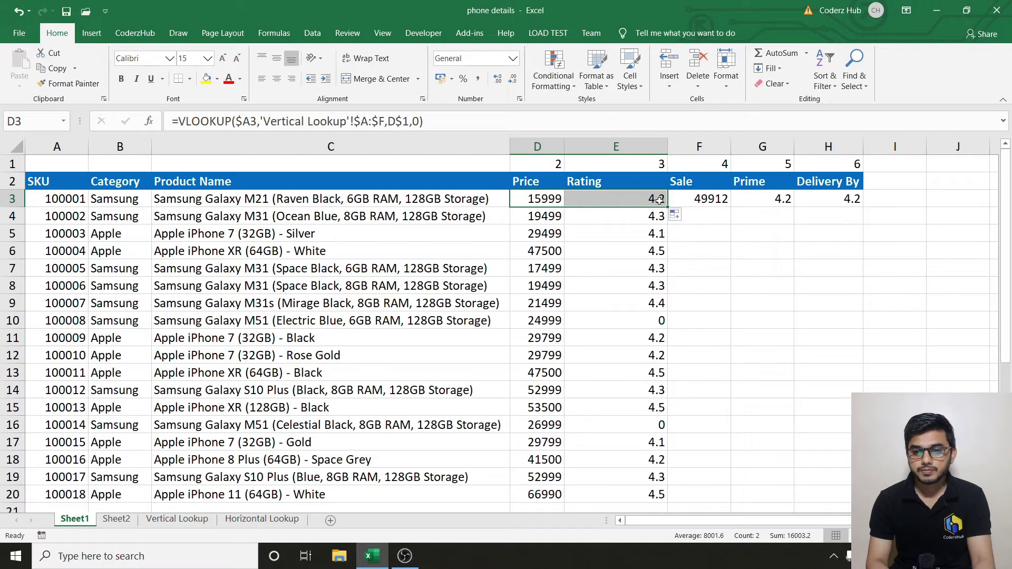
left_click(648, 201)
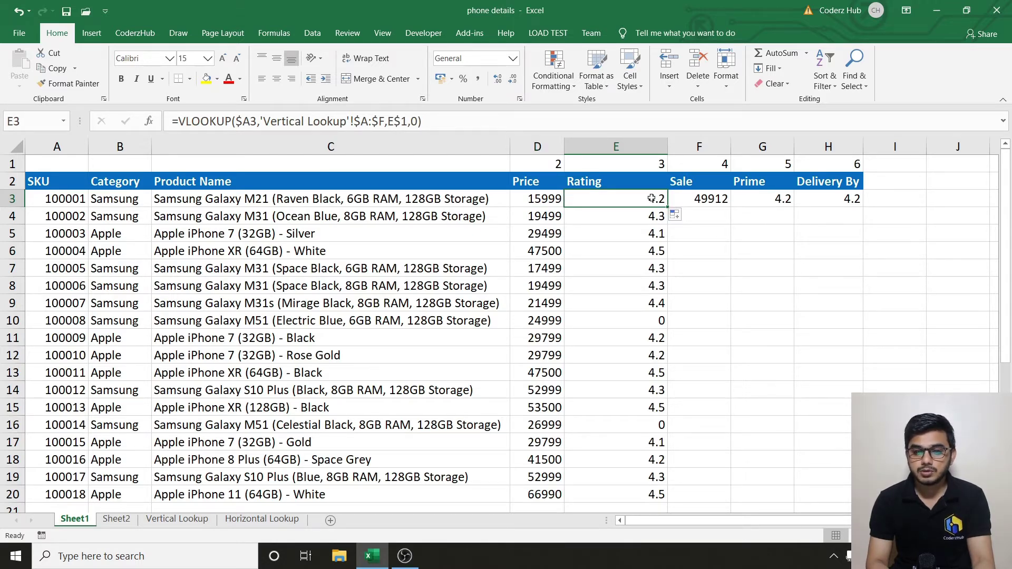
double_click(638, 201)
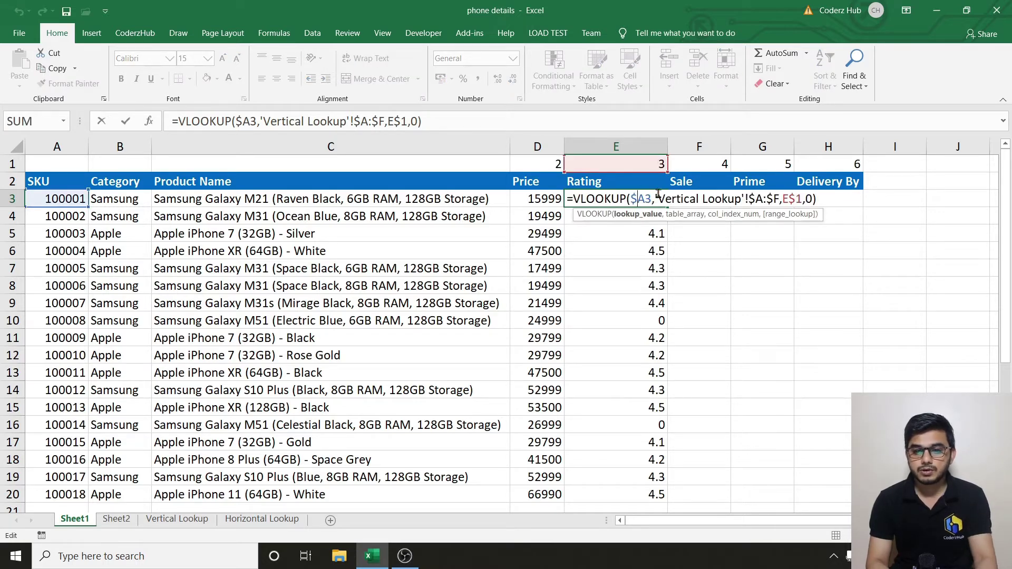
key("ctrl+Return")
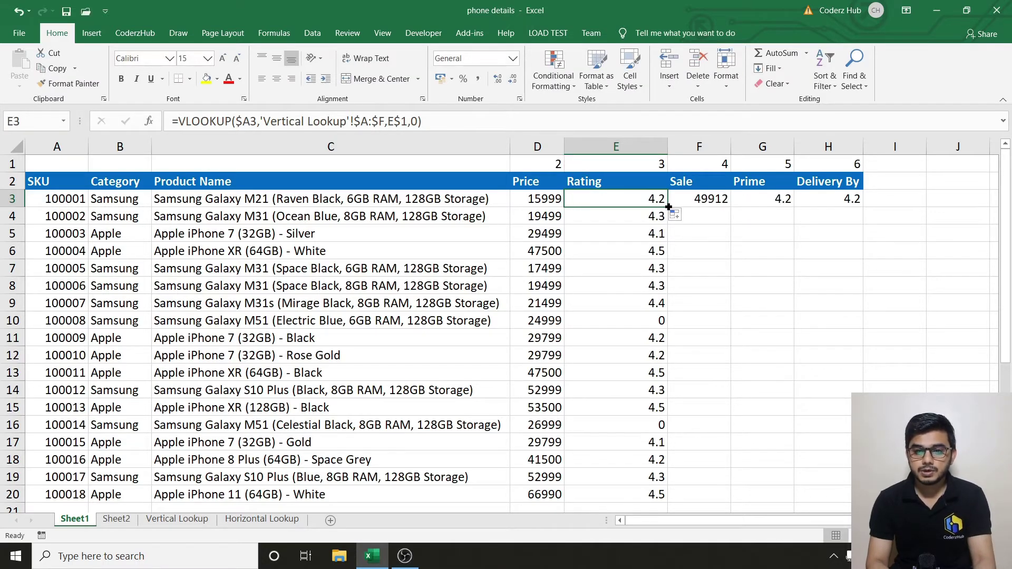
double_click(667, 207)
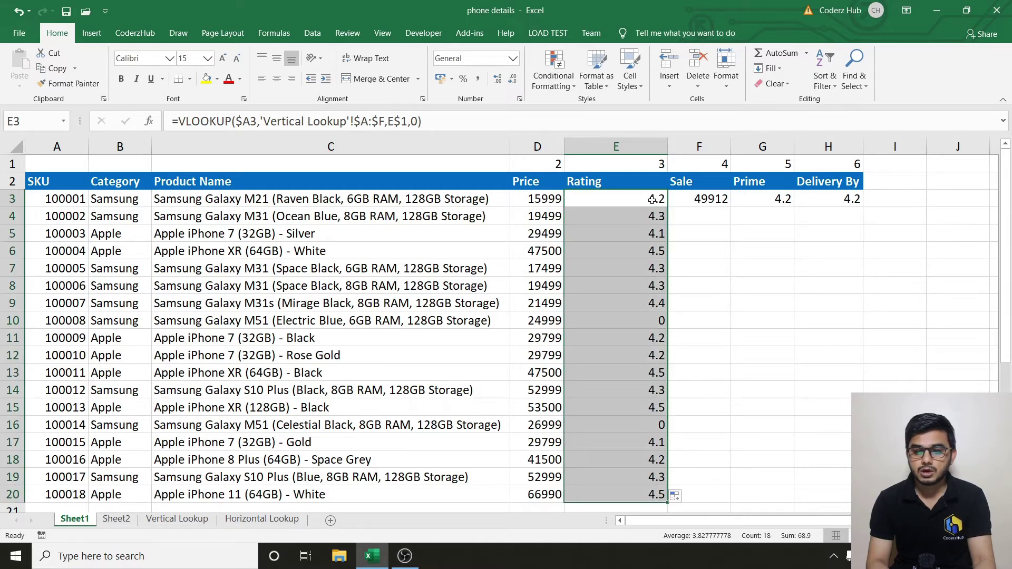
left_click(653, 200)
Copy the E3 formula across to F3:H3 and fill the Sale, Prime and Delivery By columns down to row 20.
left_click_drag(667, 206, 843, 198)
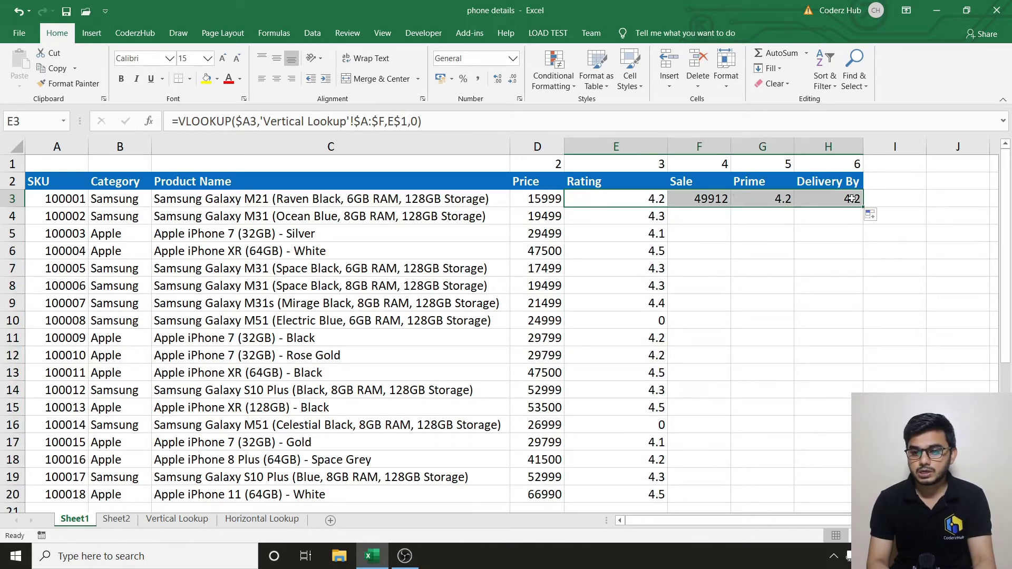
left_click(711, 198)
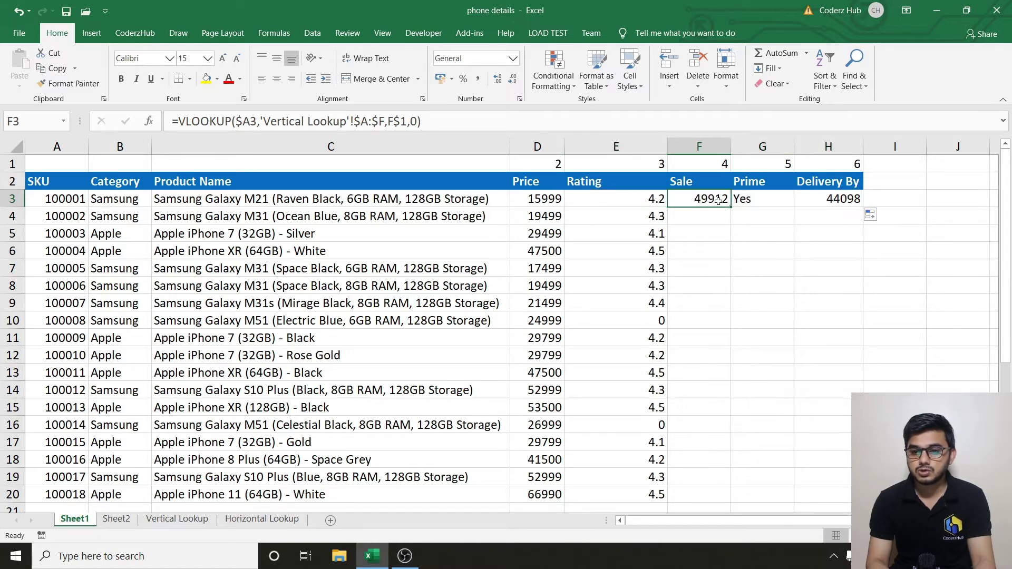
left_click(745, 201)
left_click(832, 198)
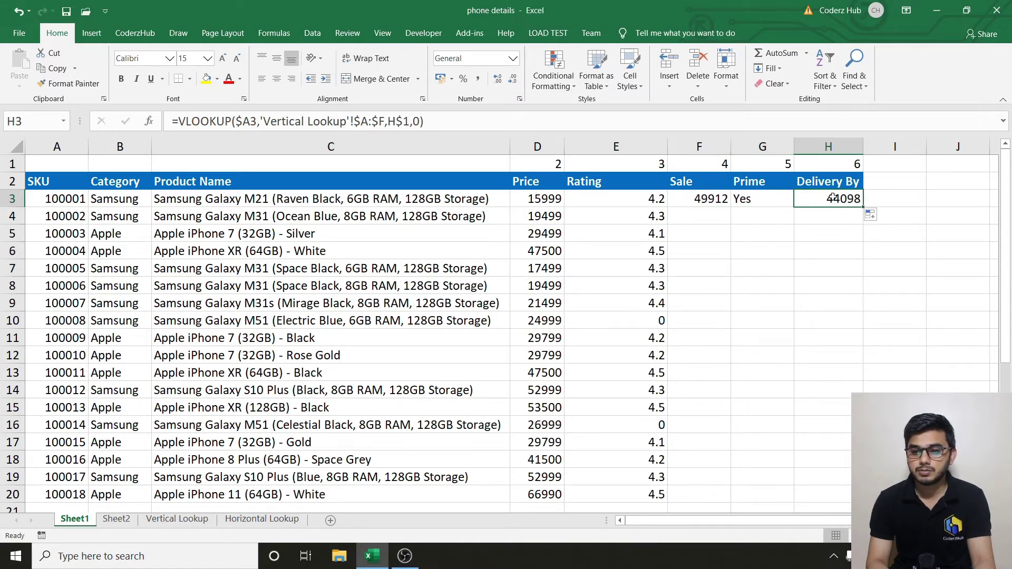
left_click_drag(713, 196, 859, 202)
double_click(862, 207)
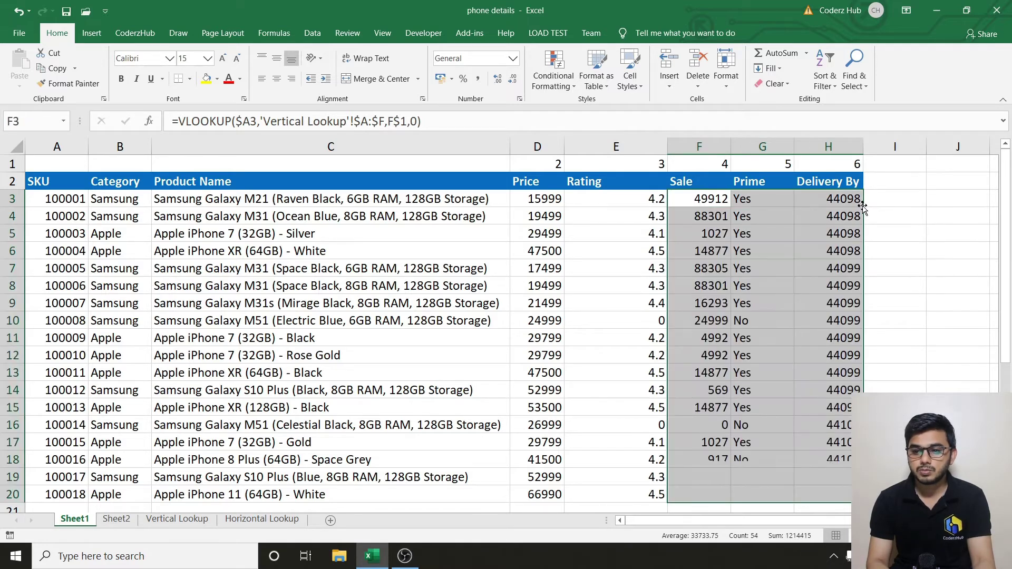
Compare the filled Sheet1 results with the source data on the Vertical Lookup sheet.
left_click(704, 404)
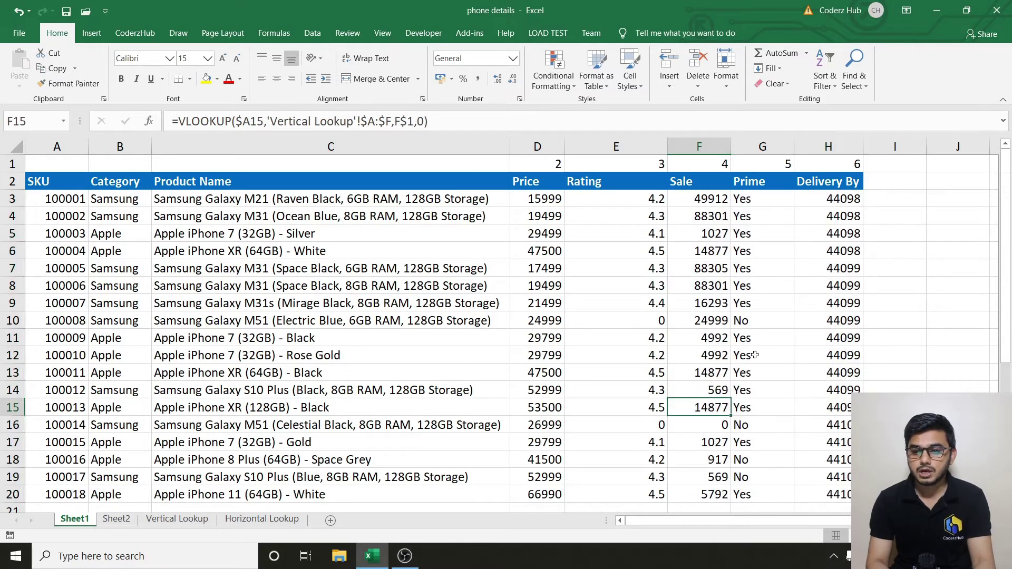
left_click(784, 257)
left_click(795, 185)
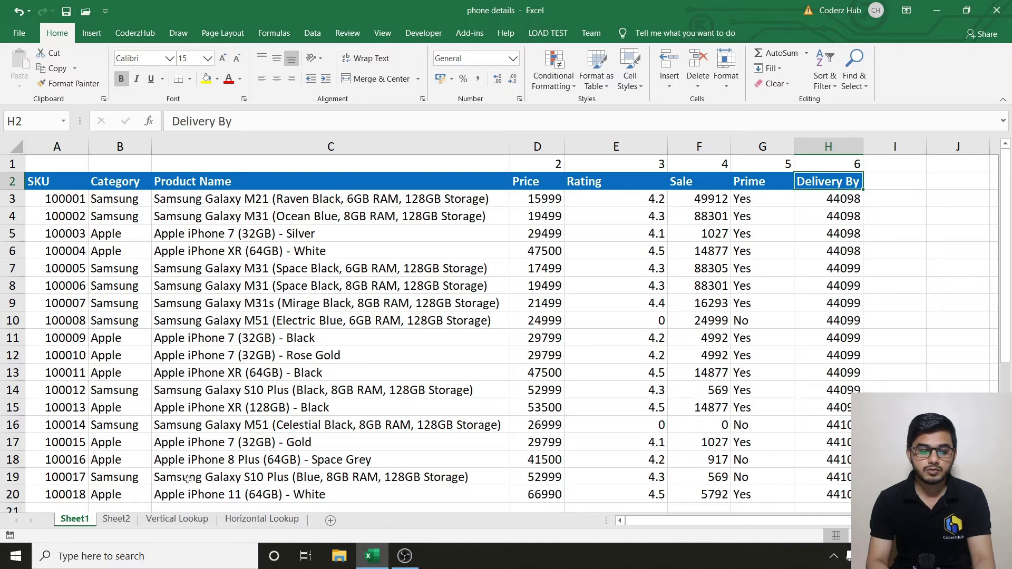
left_click(179, 519)
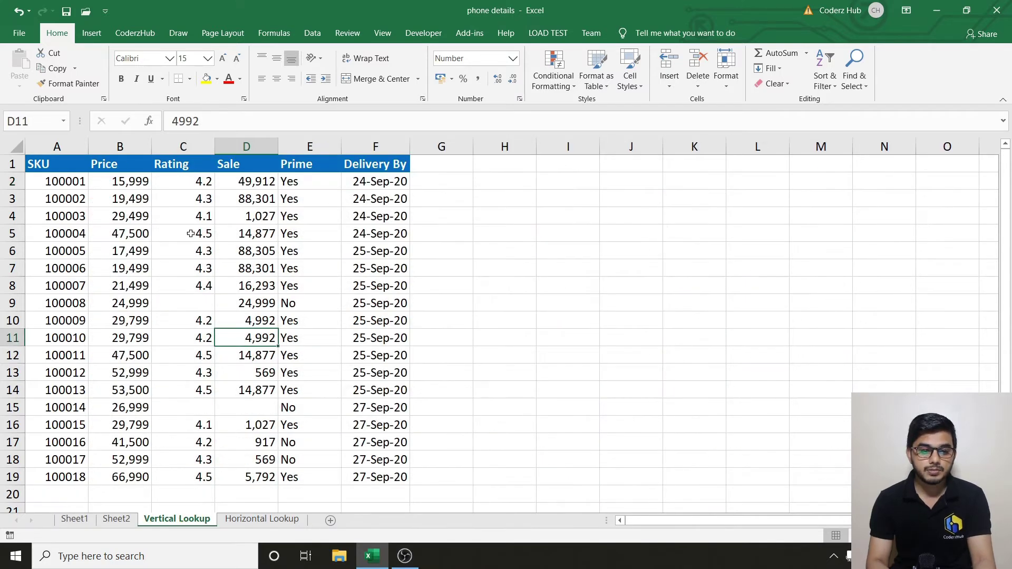
left_click(75, 519)
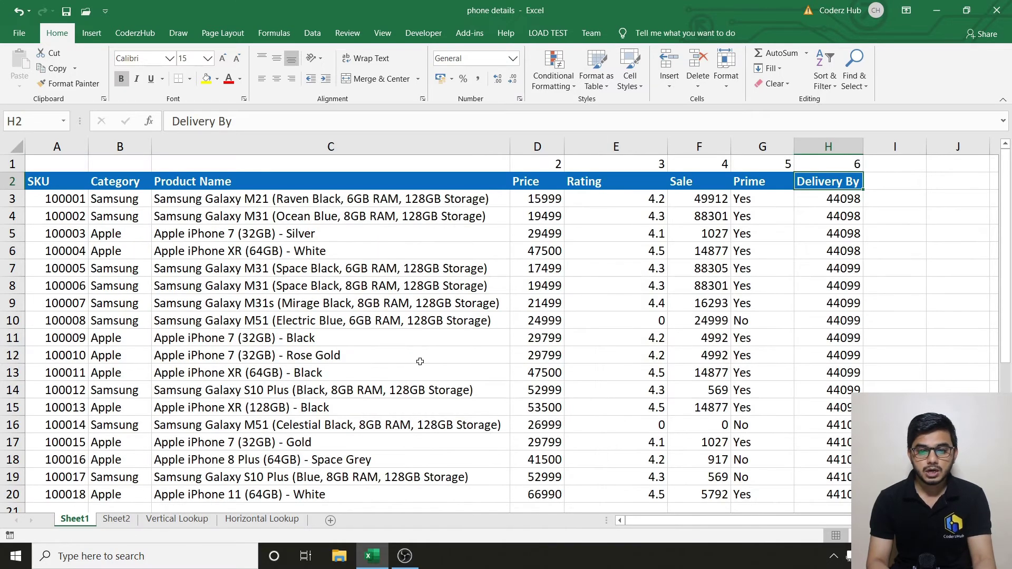
Clear all lookup formulas from D3:H20 on Sheet1, keeping the headers and index numbers.
left_click(540, 201)
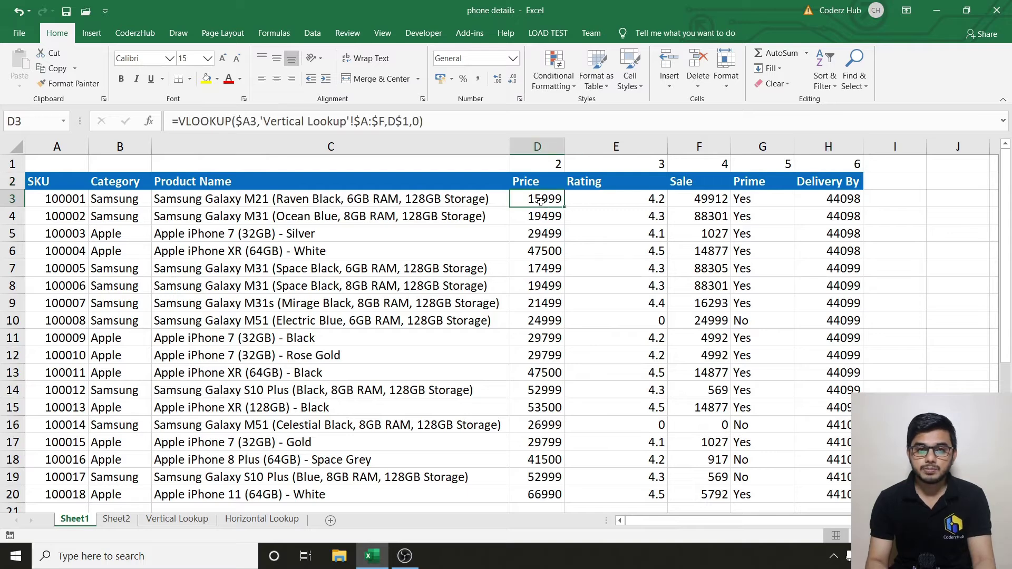
key("ctrl+shift+Right")
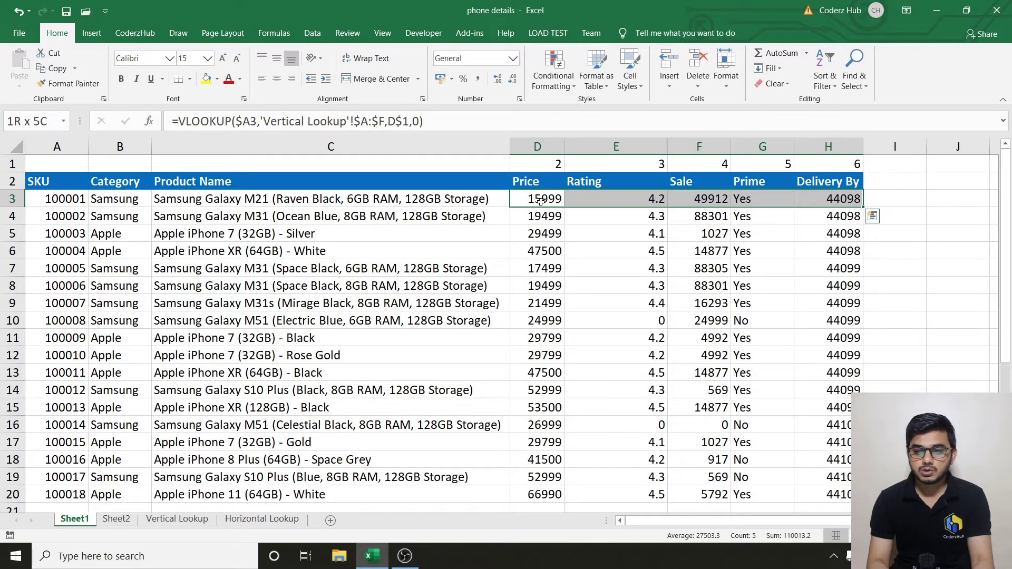
key("ctrl+shift+Down")
key("Delete")
key("Up")
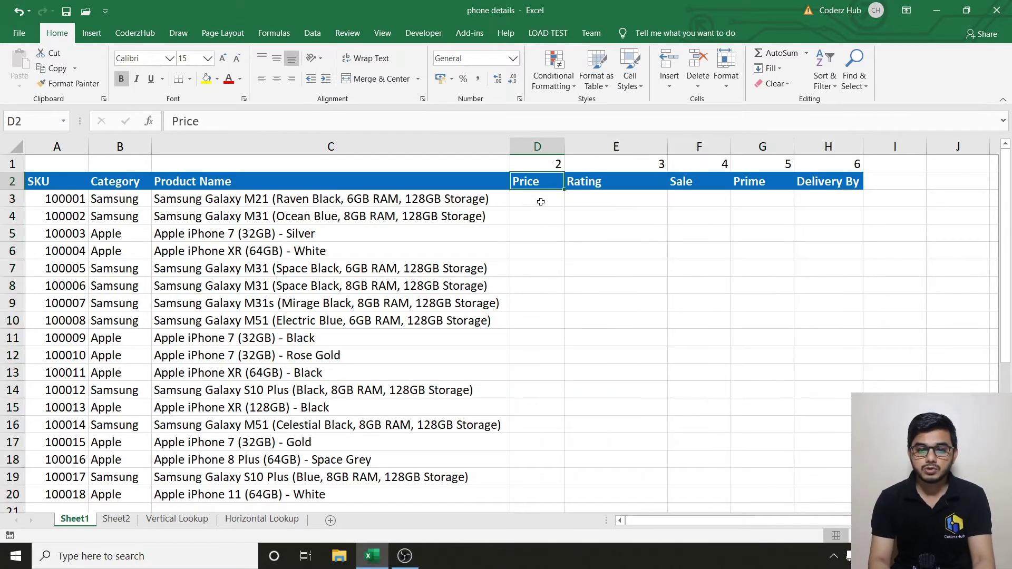
Begin an HLOOKUP formula in the first Price cell, D3, with the SKU in A3 as the lookup value.
key("Down")
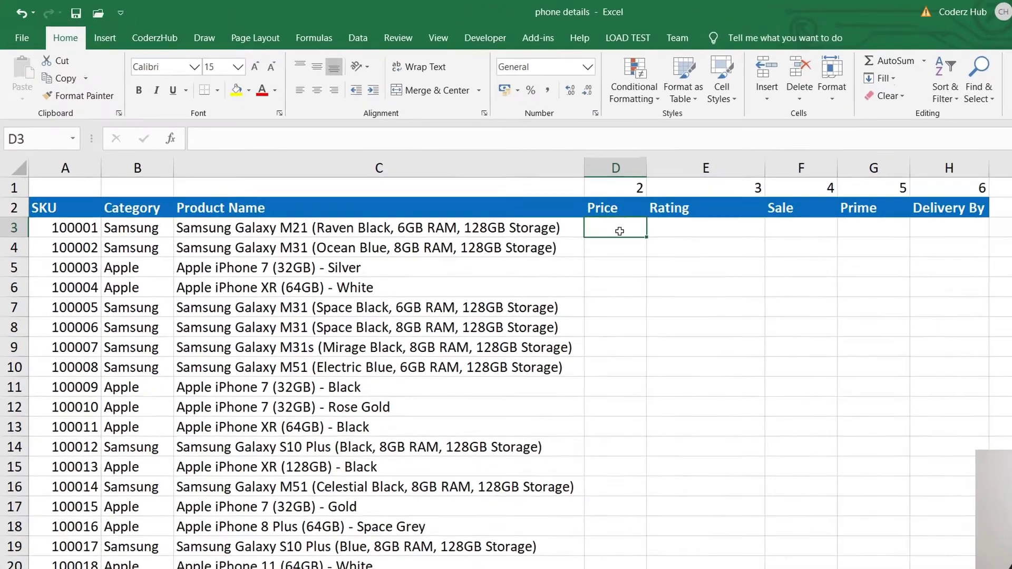
type("=")
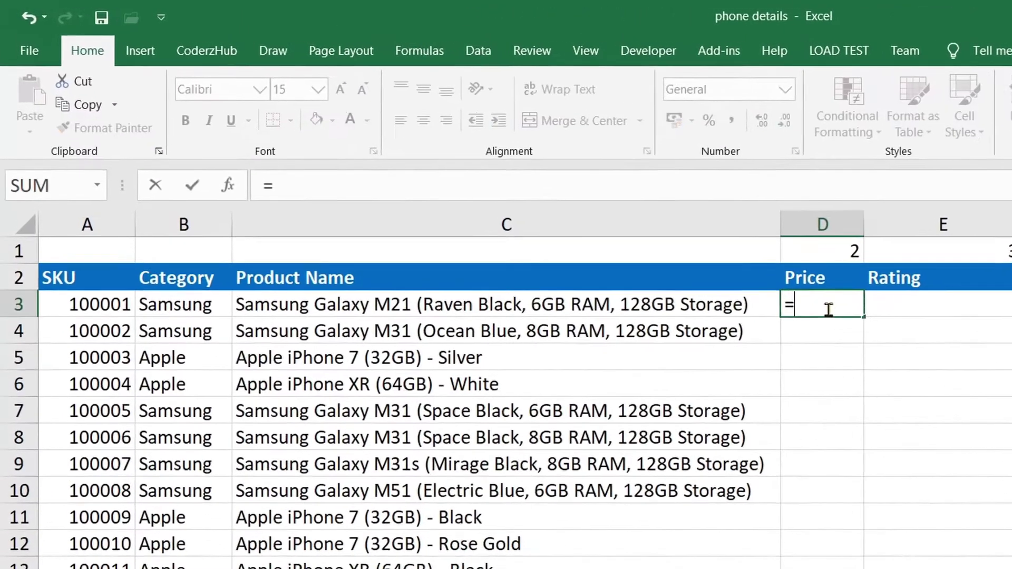
type("h")
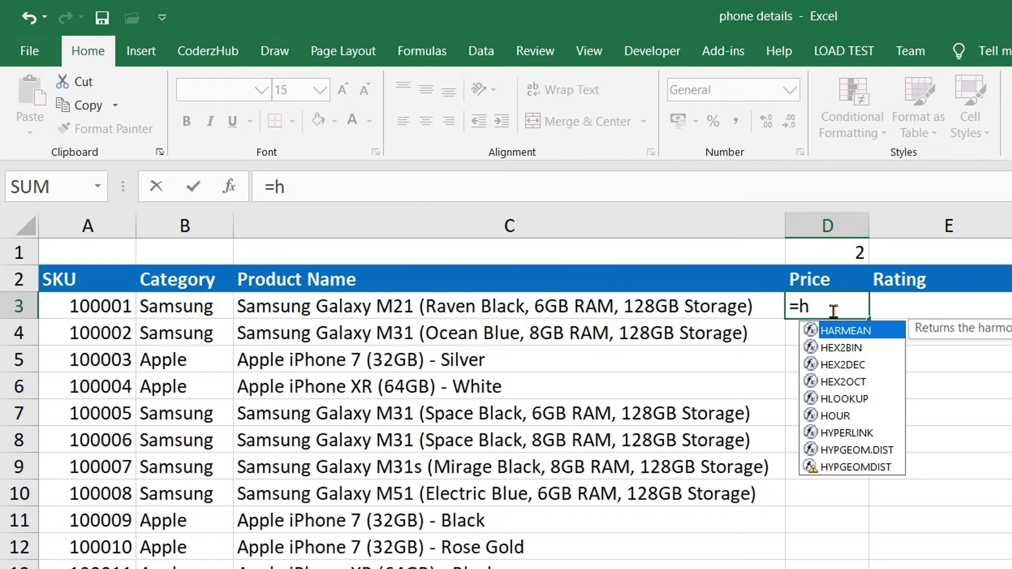
type("l")
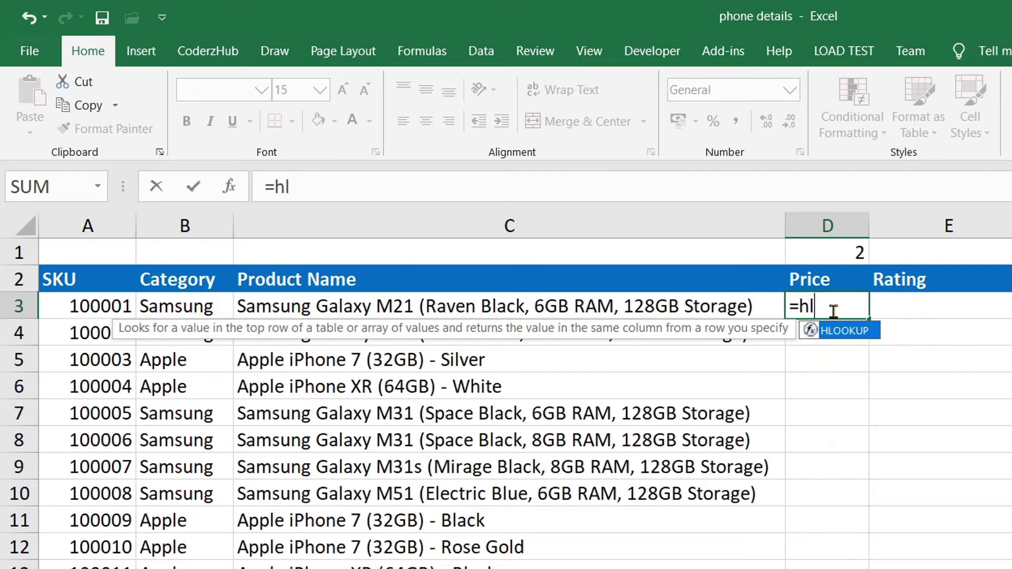
key("Tab")
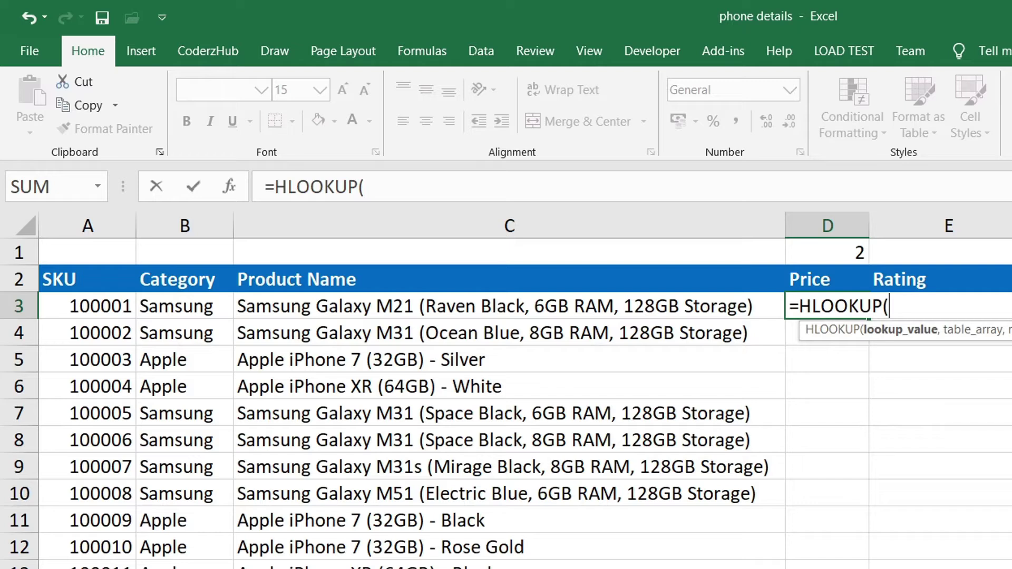
left_click(68, 309)
type(",")
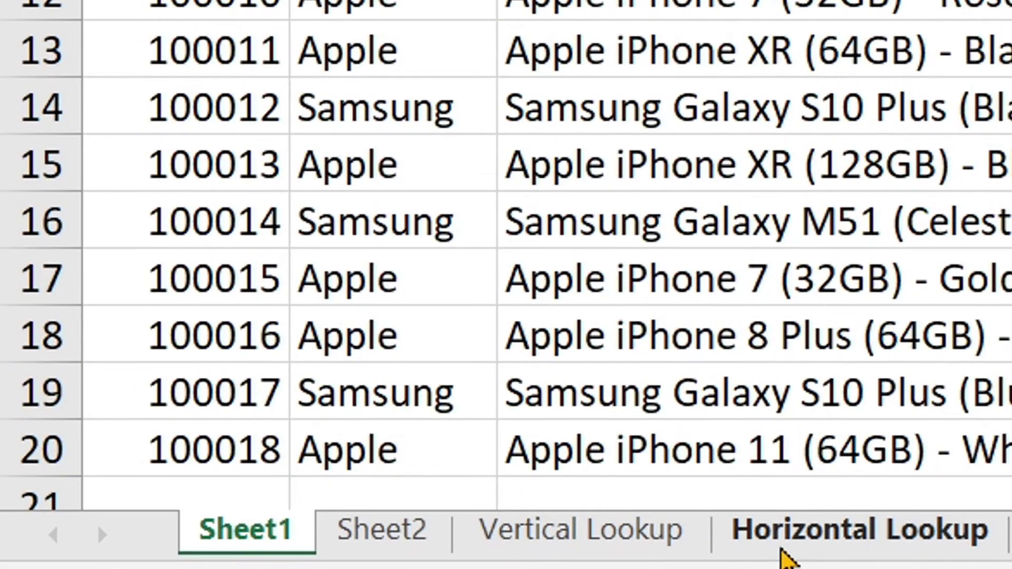
Set the table array of the D3 HLOOKUP formula to rows 1:6 of the Horizontal Lookup sheet.
left_click(727, 527)
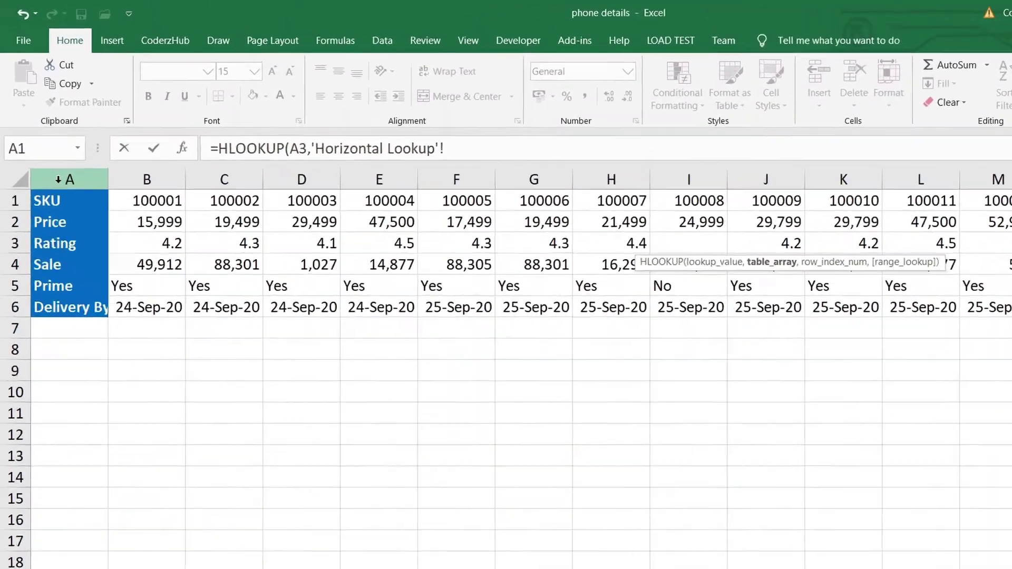
left_click_drag(48, 147, 275, 137)
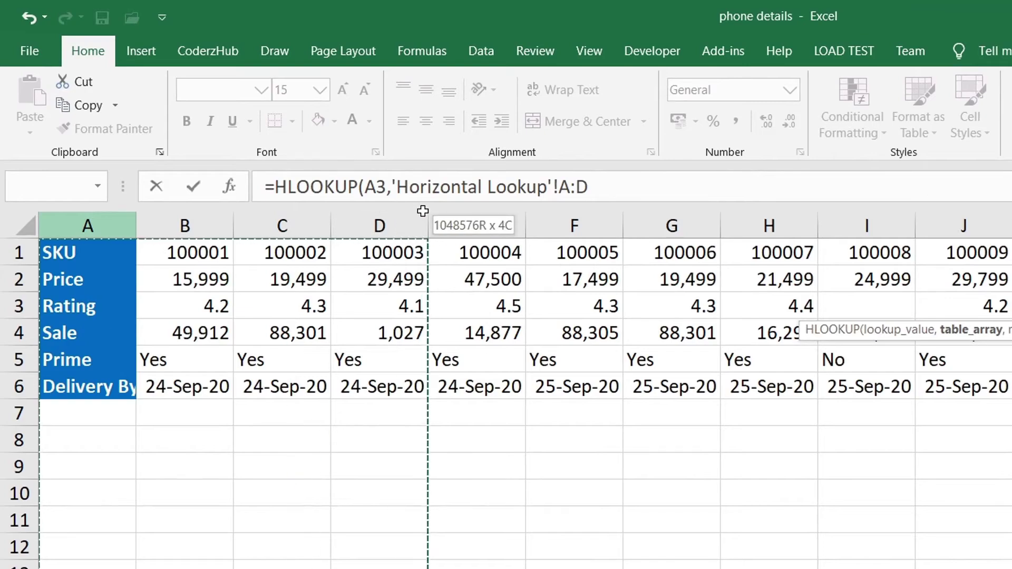
left_click_drag(423, 211, 418, 210)
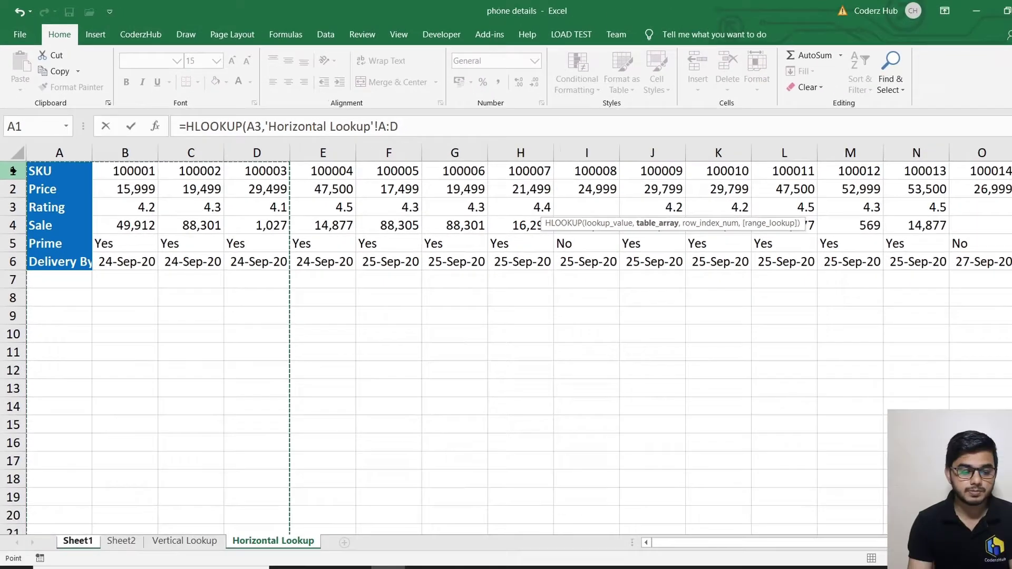
left_click_drag(10, 253, 23, 308)
left_click_drag(14, 200, 16, 254)
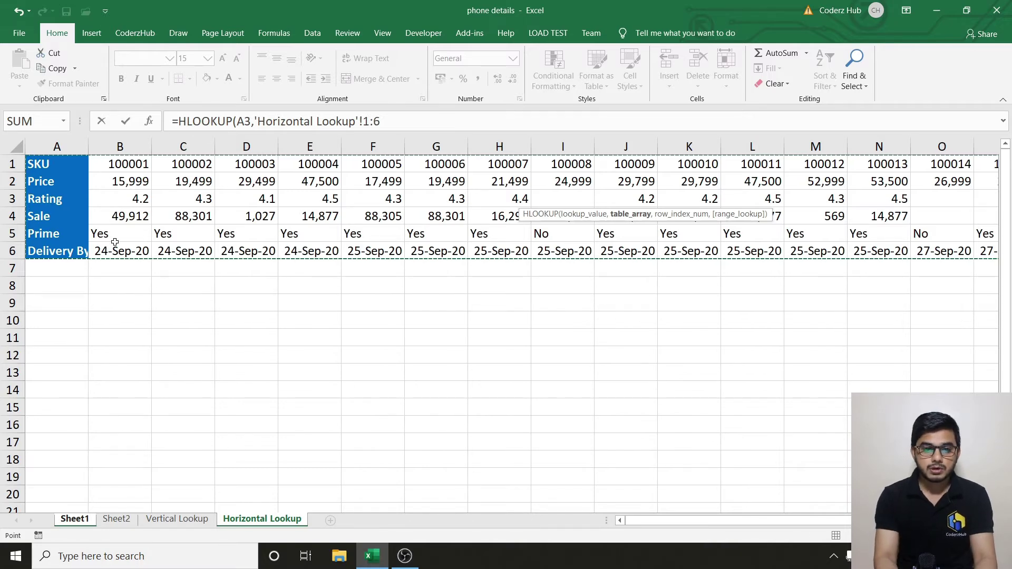
Complete the D3 HLOOKUP formula with row index 2 and 0 for an exact match.
type(",")
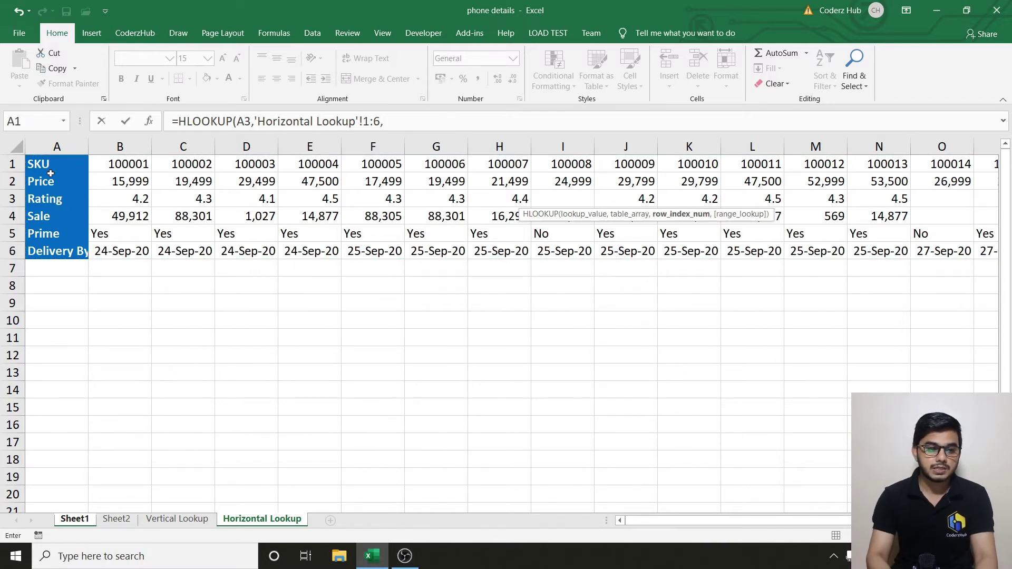
type("2")
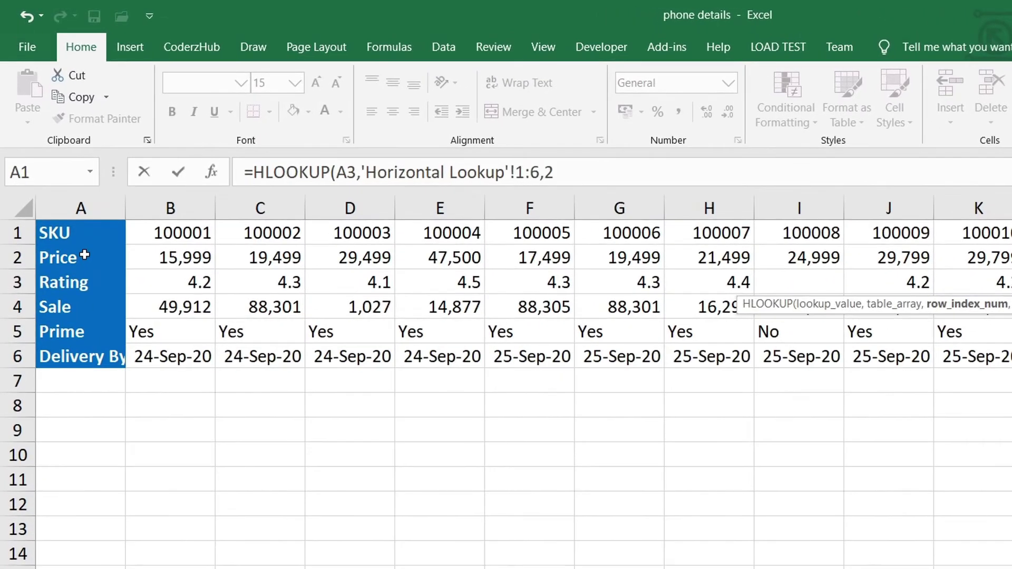
type(",0")
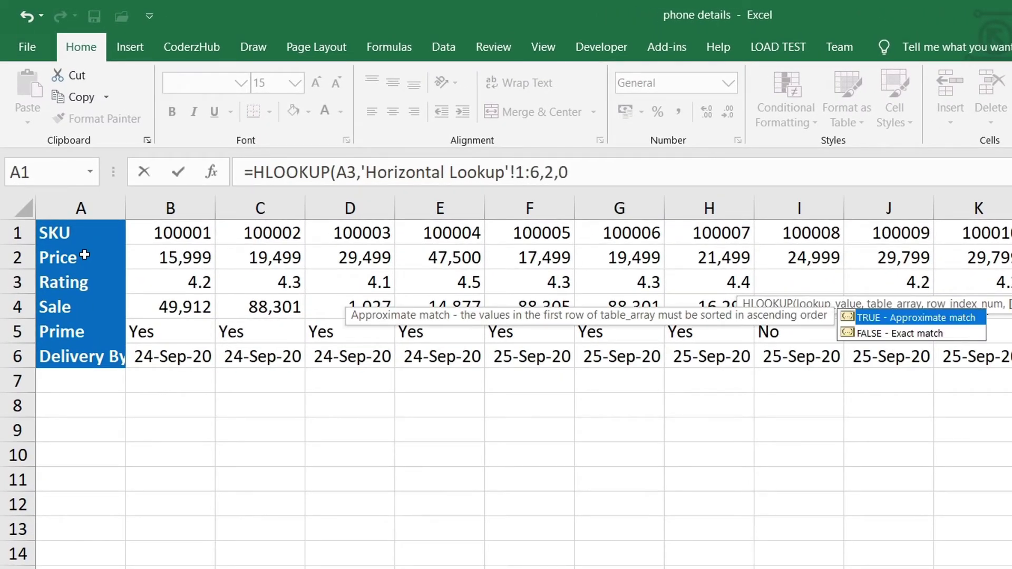
type(")")
key("Return")
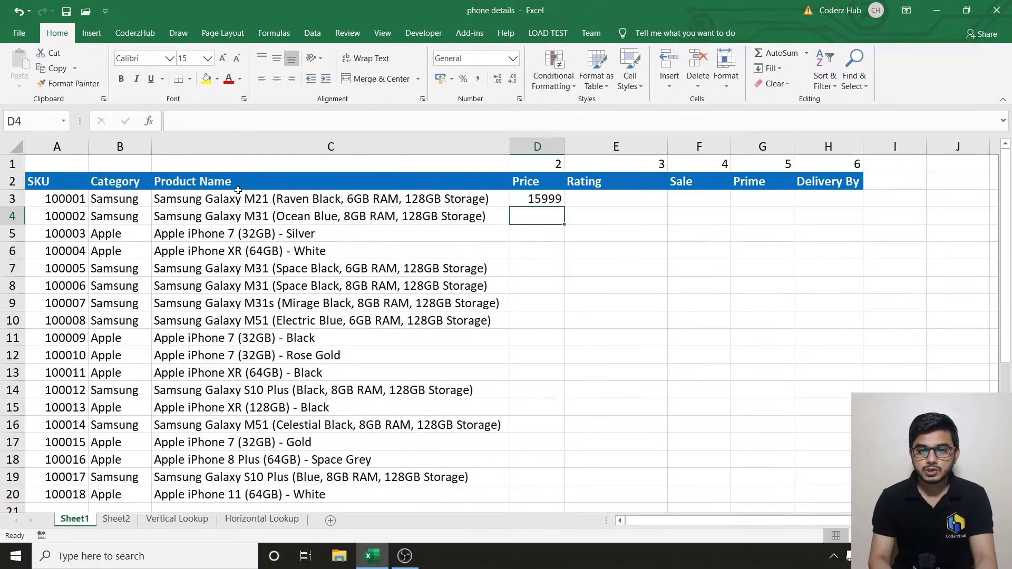
Fill the D3 formula down the Price column to row 20 and compare the table ranges in D3 and D4.
left_click(552, 200)
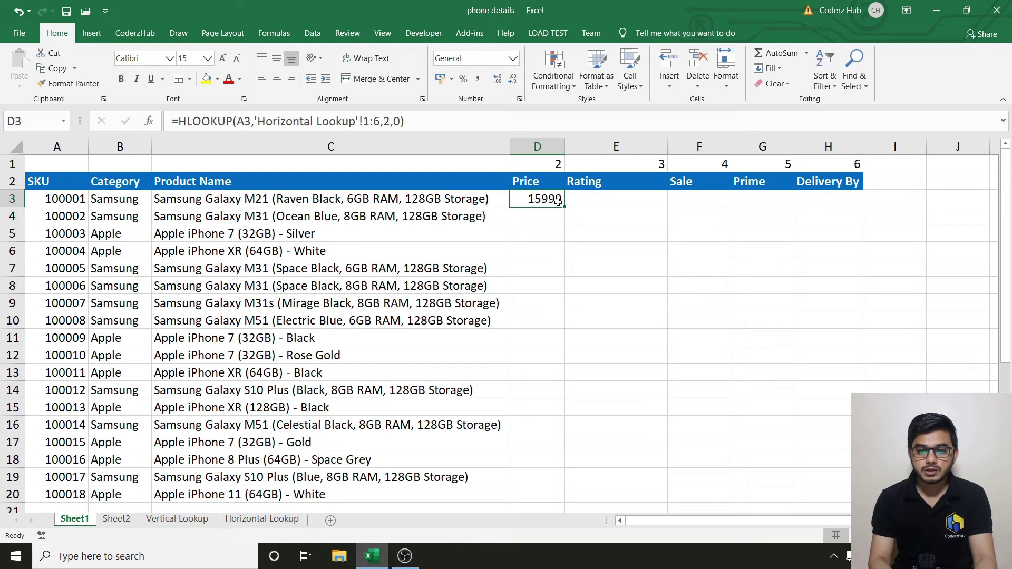
double_click(564, 207)
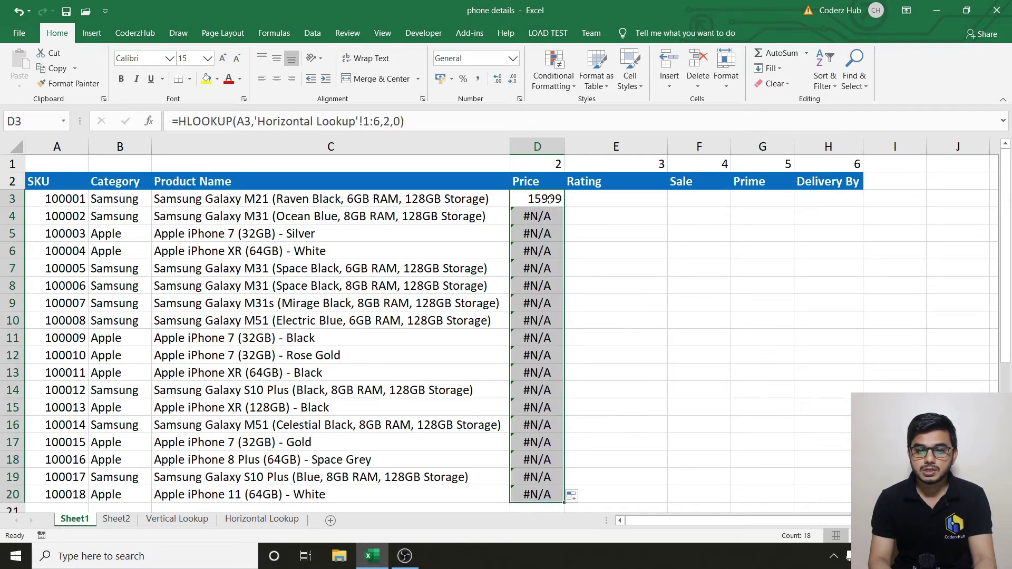
left_click(550, 199)
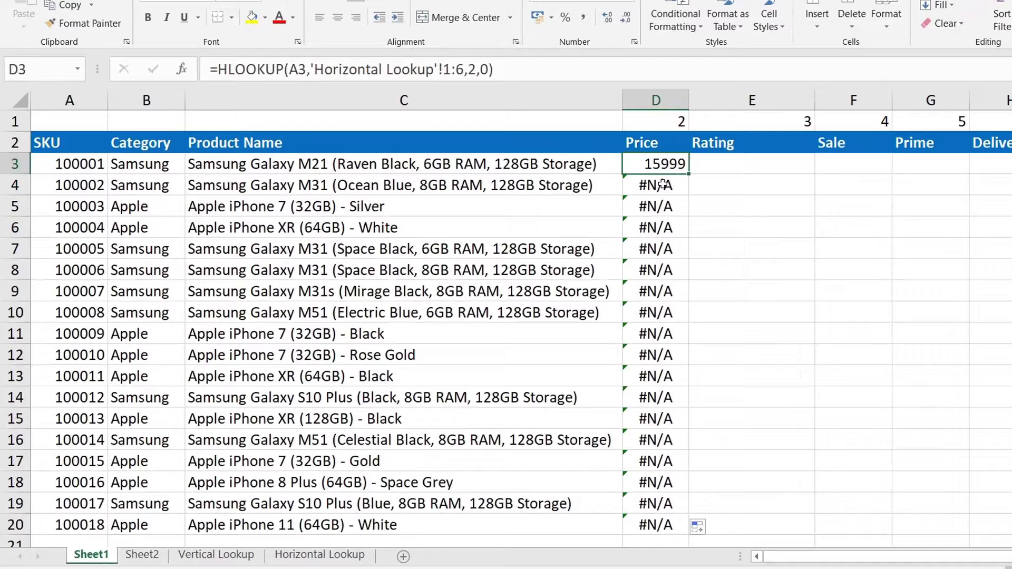
double_click(550, 215)
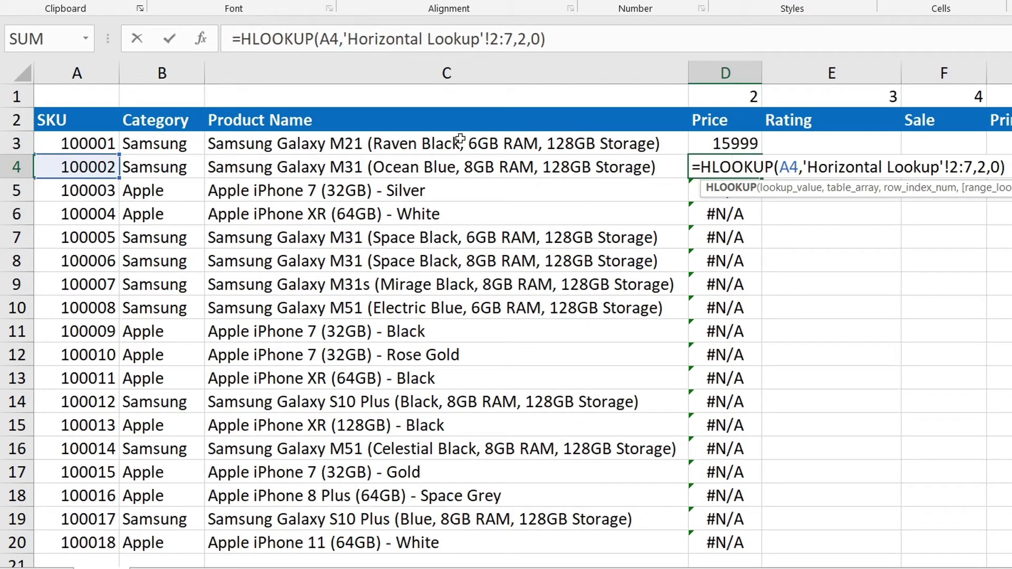
key("Escape")
left_click(744, 144)
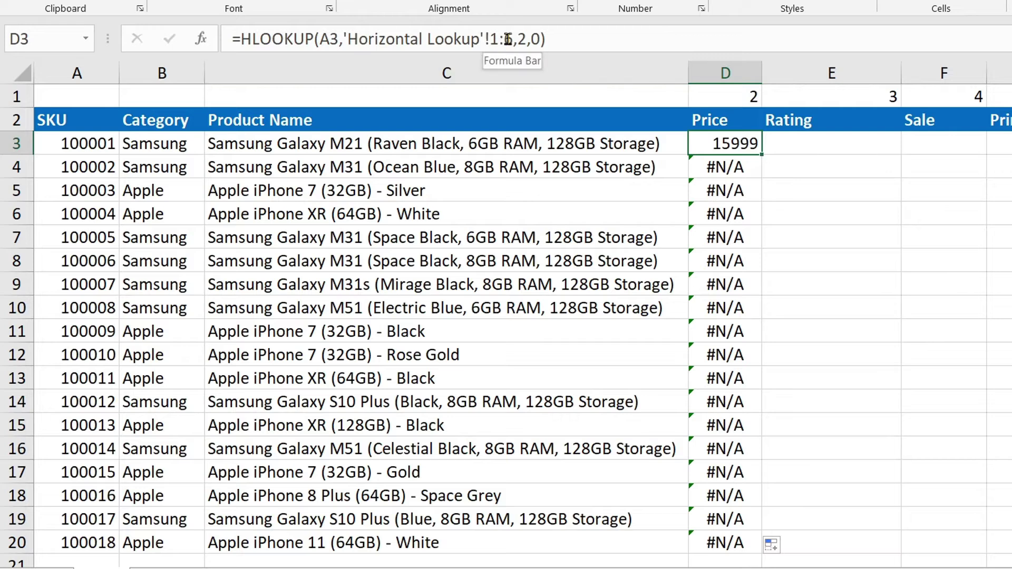
left_click(724, 165)
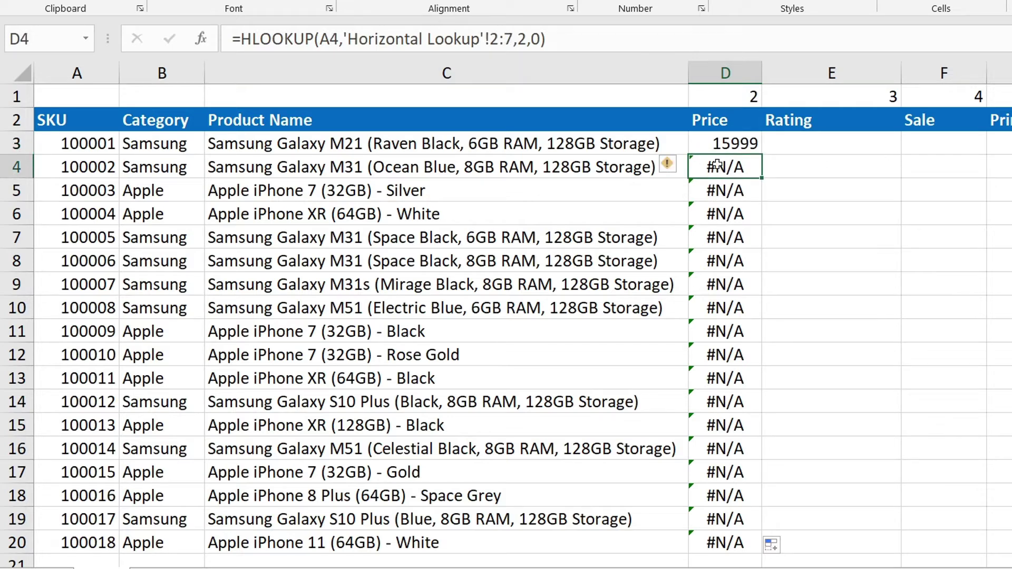
Lock the table array rows in the D3 formula as 'Horizontal Lookup'!$1:$6.
left_click(722, 147)
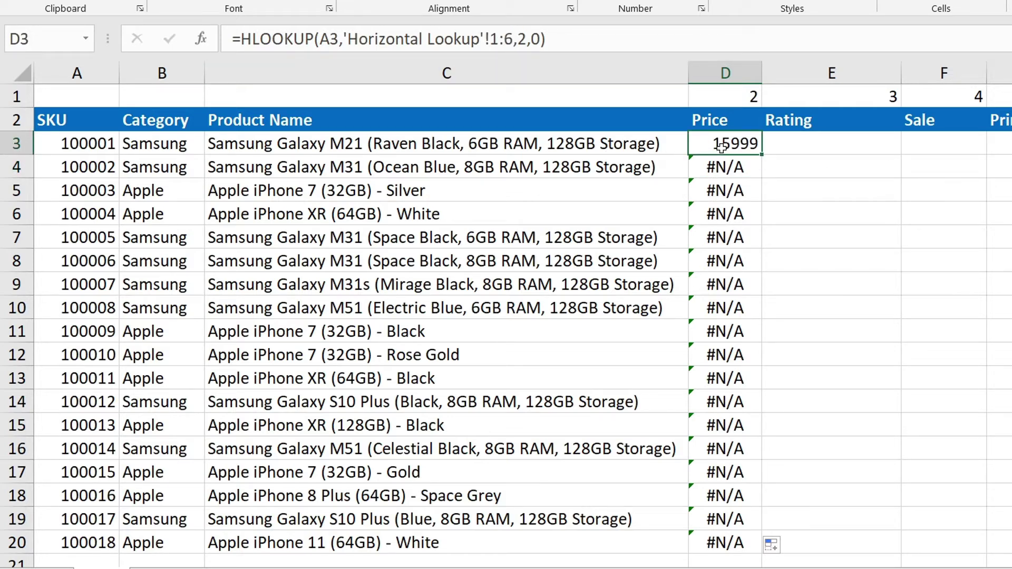
left_click(491, 37)
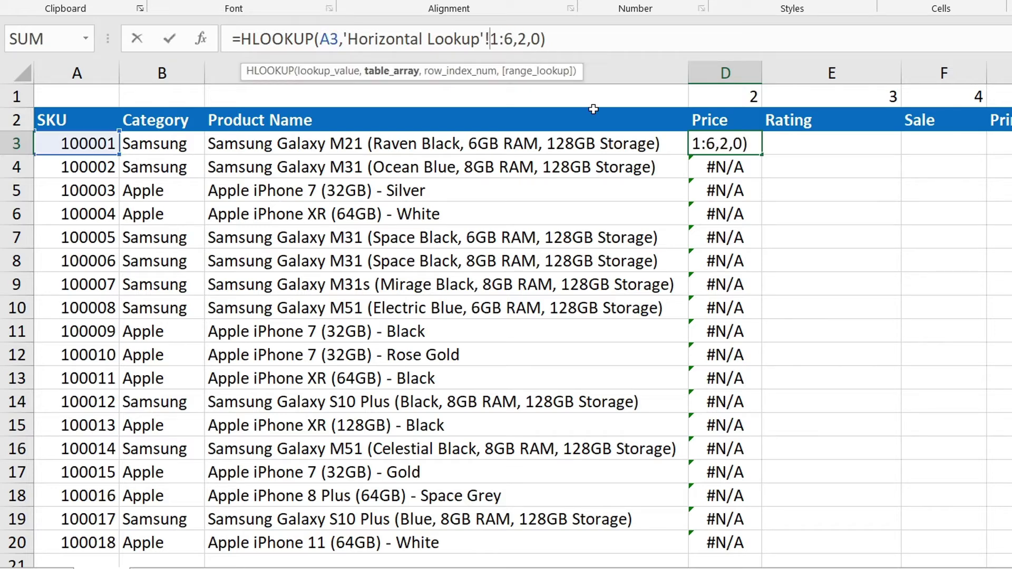
type("$")
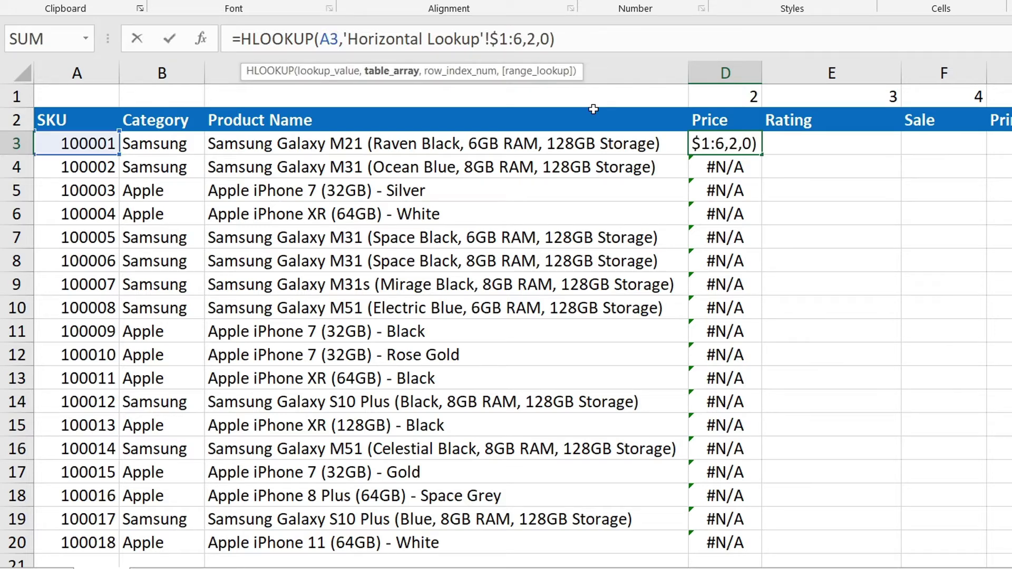
key("Right")
key("Right")
type("$")
key("Return")
key("Up")
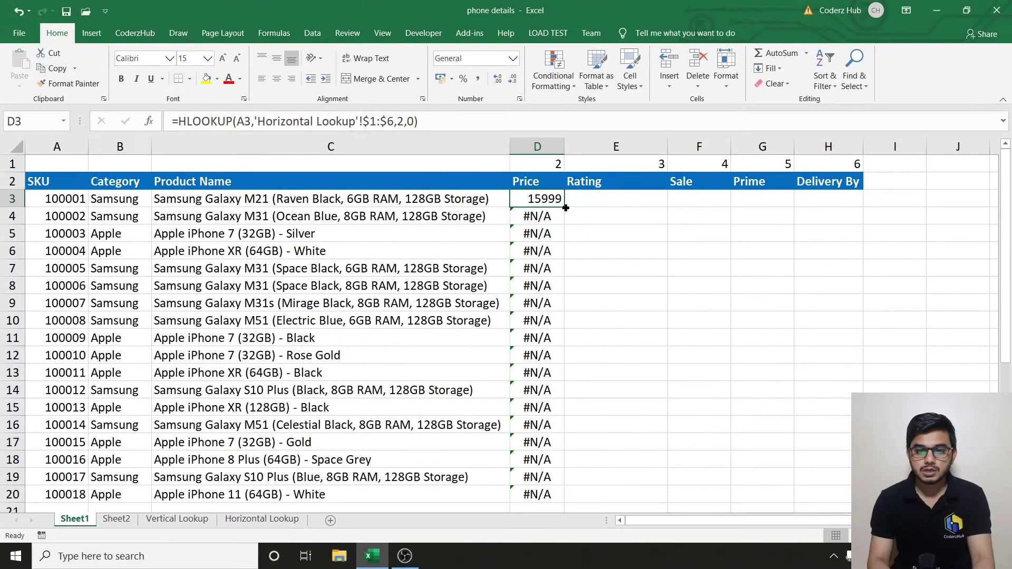
Refill the Price column down to row 20 with the row-locked formula and check the references in D3 and D4.
double_click(761, 155)
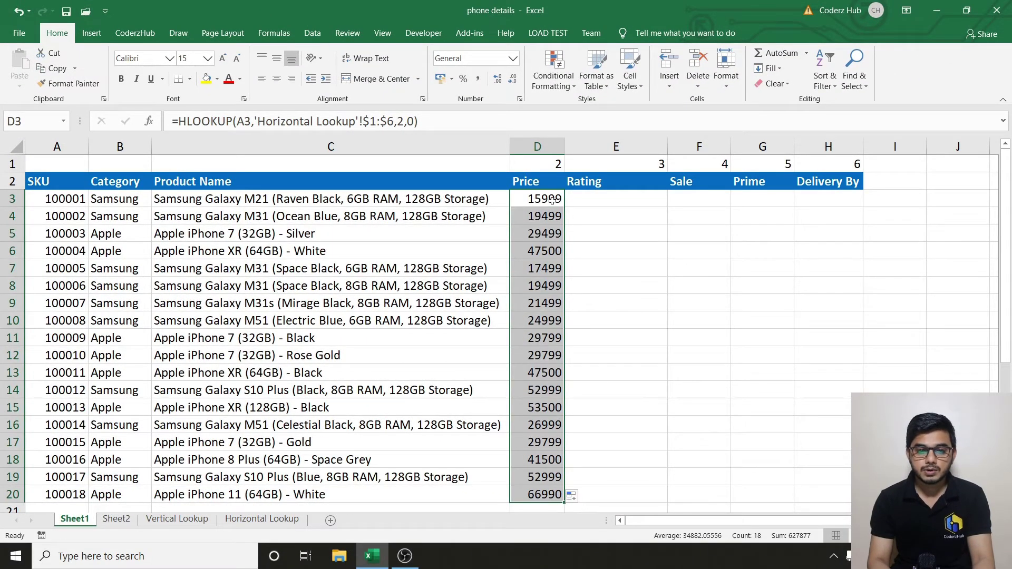
left_click(548, 200)
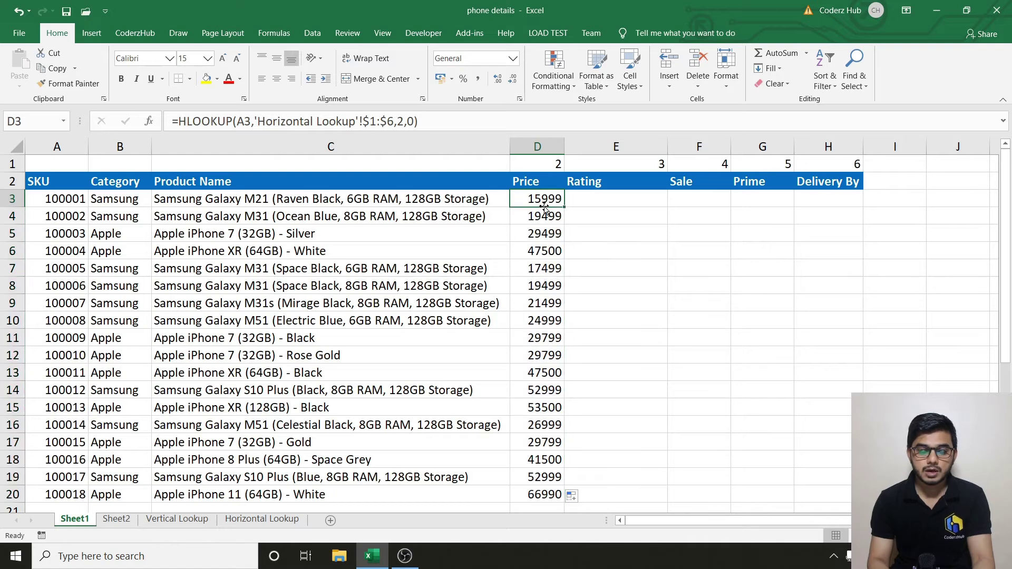
left_click(546, 210)
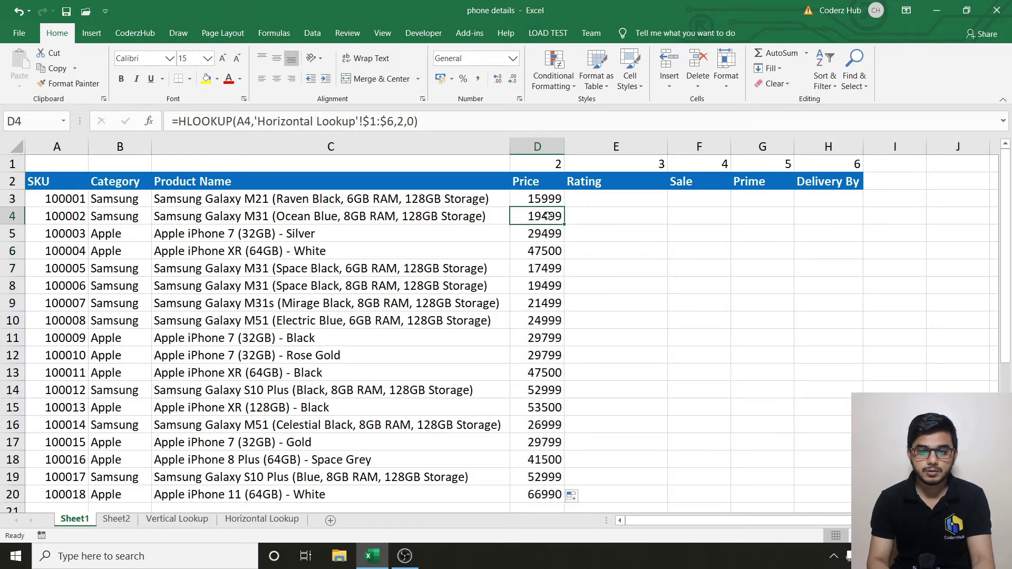
double_click(548, 216)
key("Escape")
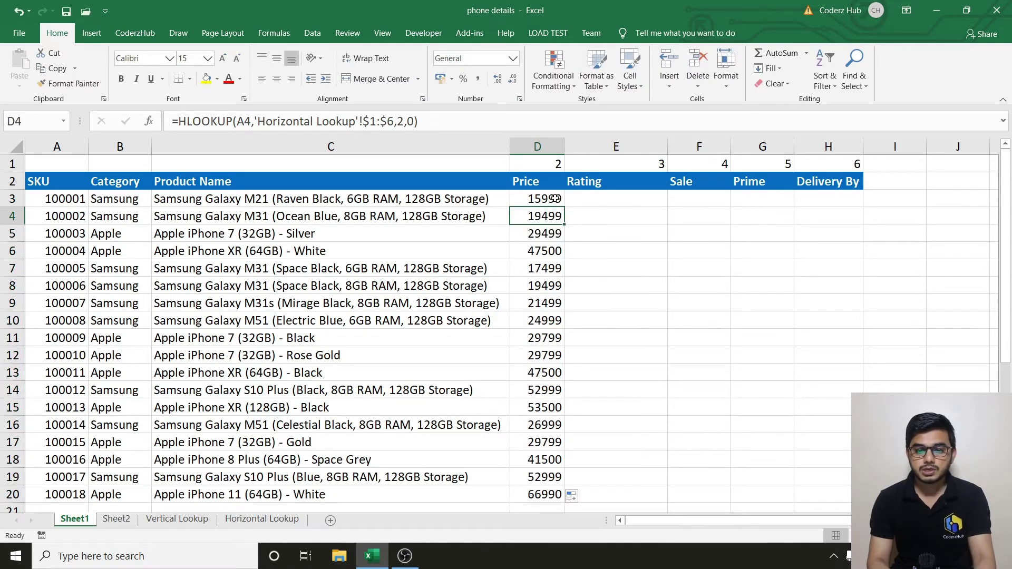
Copy the Price formula from D3 across to the Rating cell E3 and inspect its lookup value.
left_click(558, 200)
left_click_drag(563, 206, 637, 203)
left_click(604, 200)
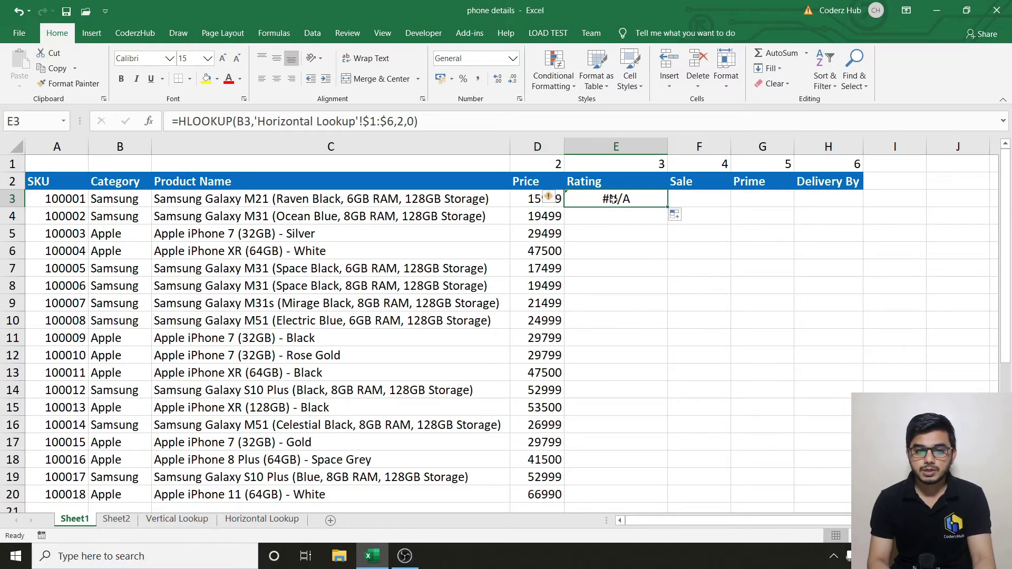
double_click(612, 199)
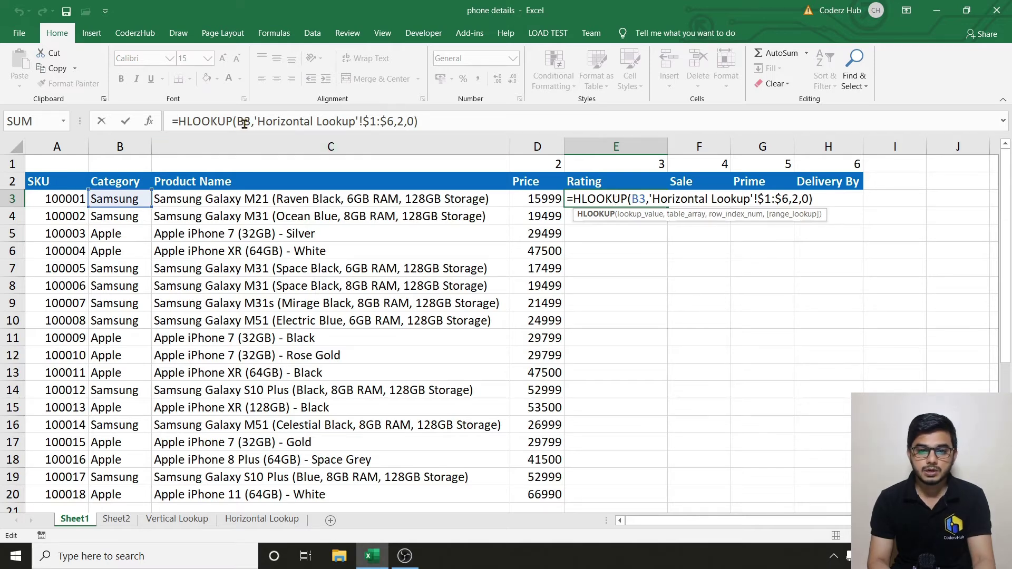
key("Escape")
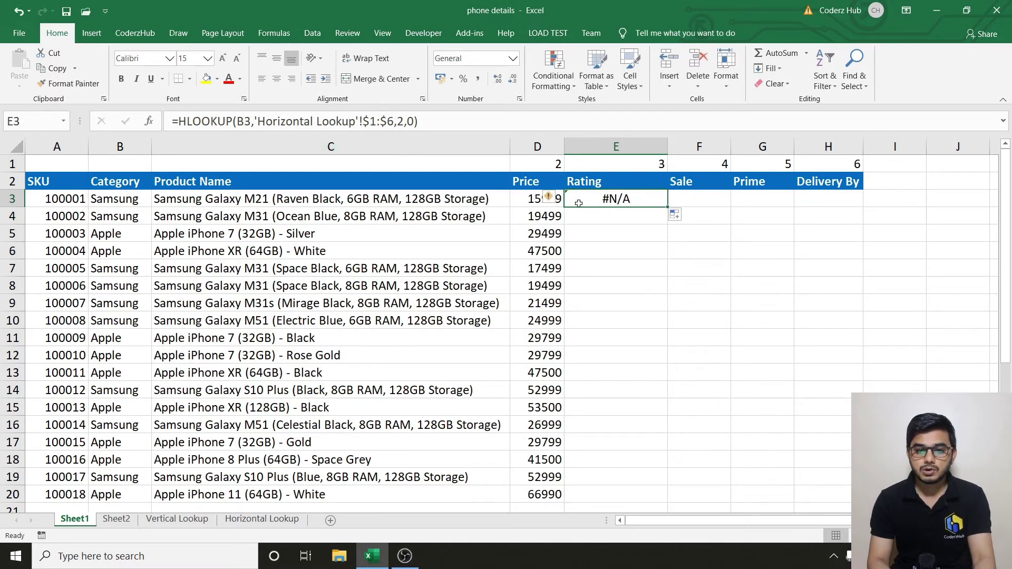
Lock the column of the lookup value in the D3 formula as $A3.
left_click(532, 199)
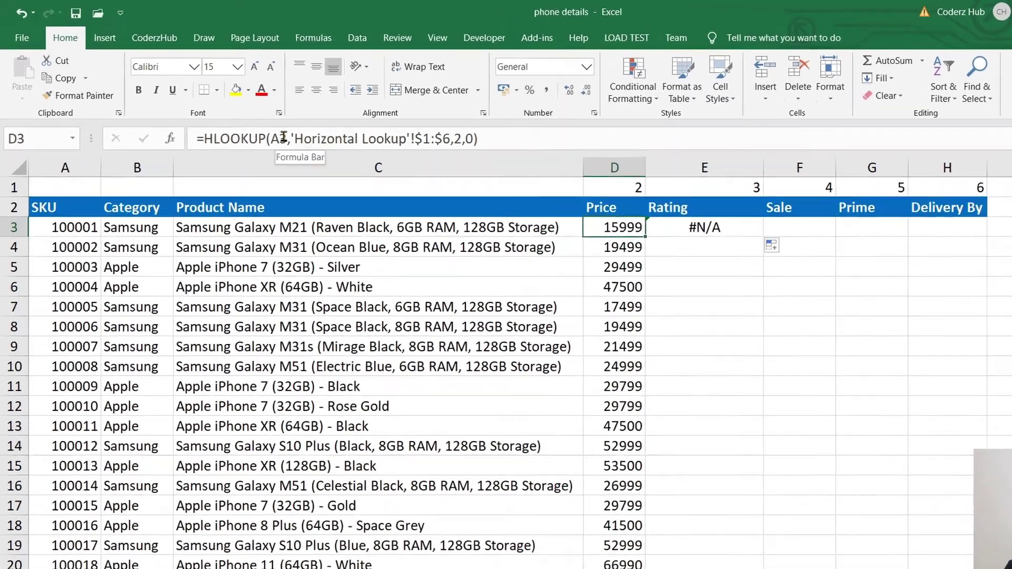
left_click(246, 121)
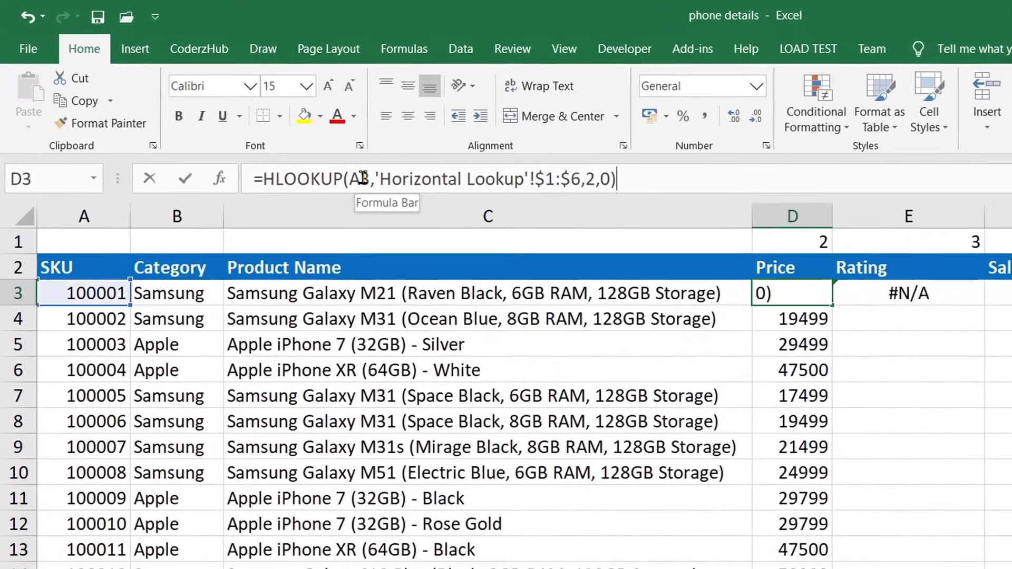
left_click(364, 177)
key("Left")
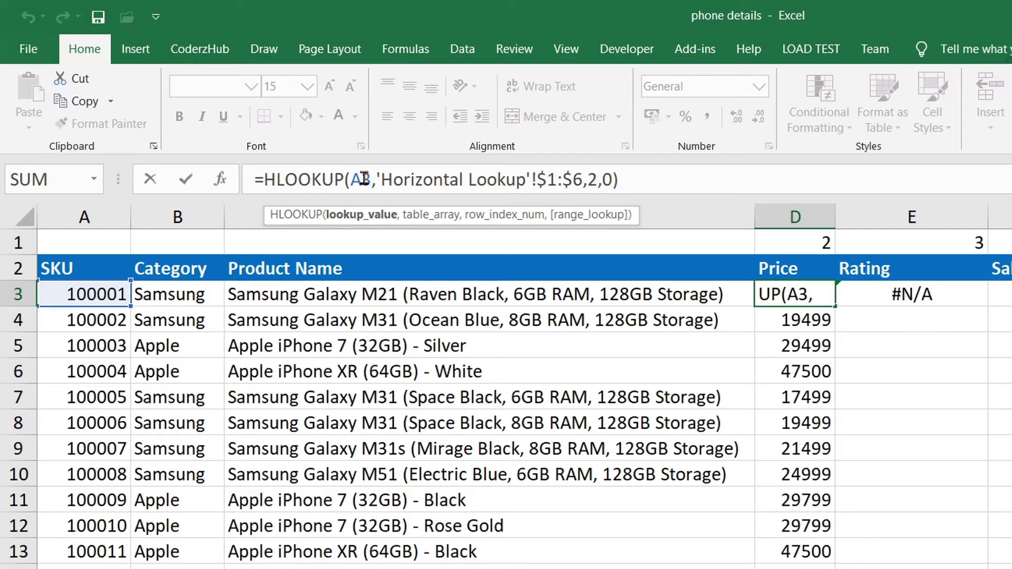
type("$")
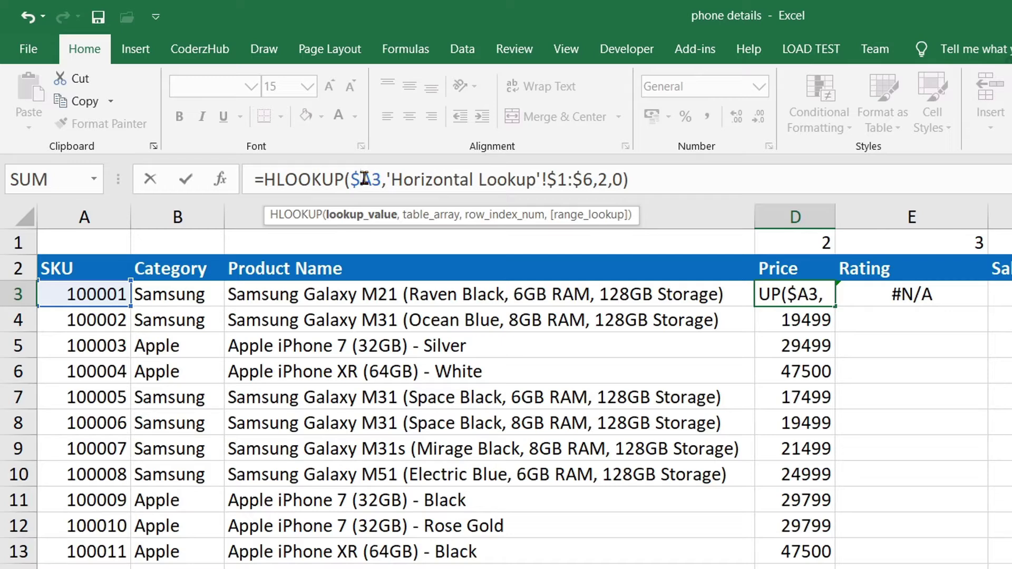
key("Return")
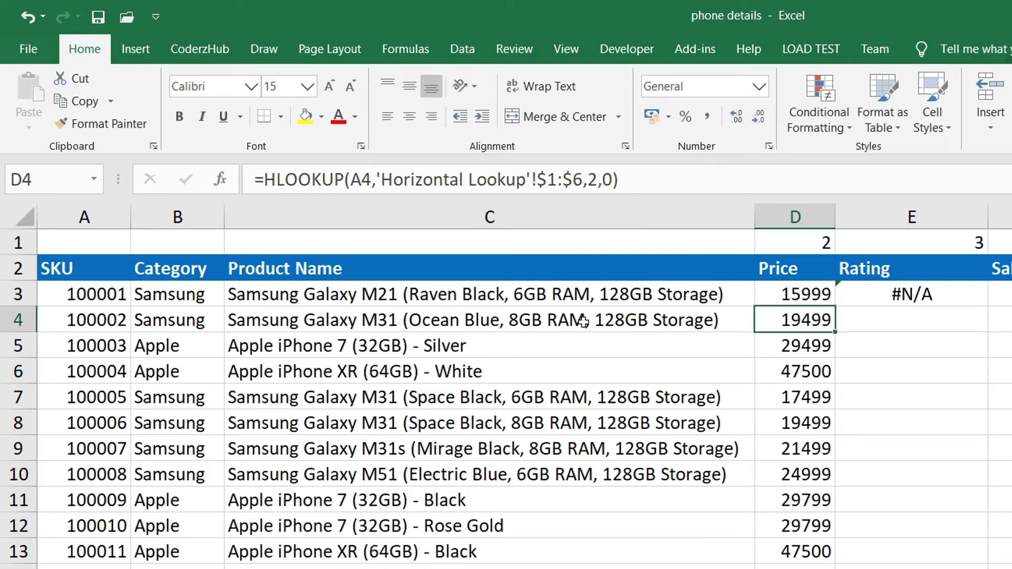
Refill the Price column down to row 20 with the $A3 formula and copy D3 across to E3.
left_click(798, 292)
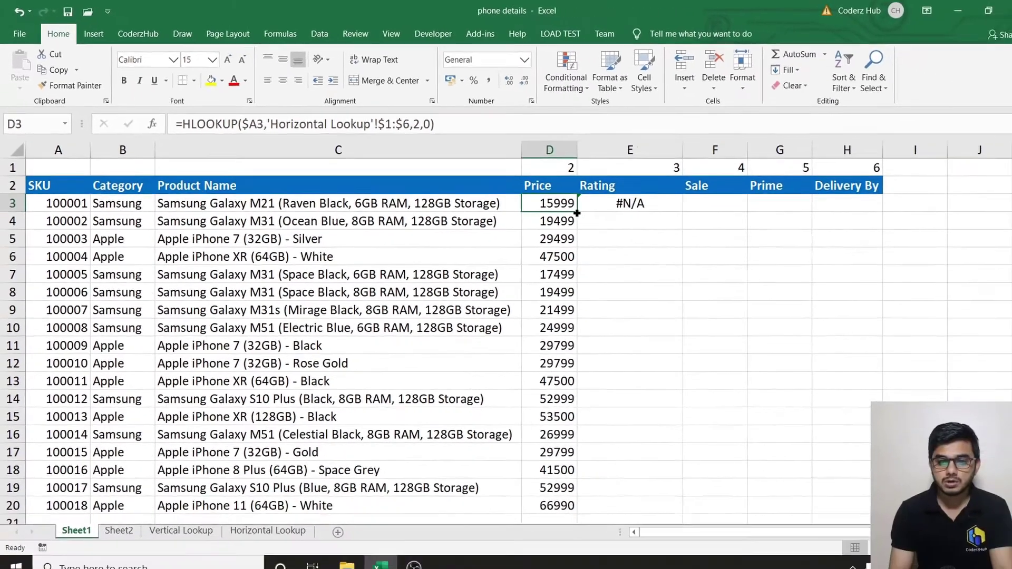
double_click(835, 307)
left_click(561, 202)
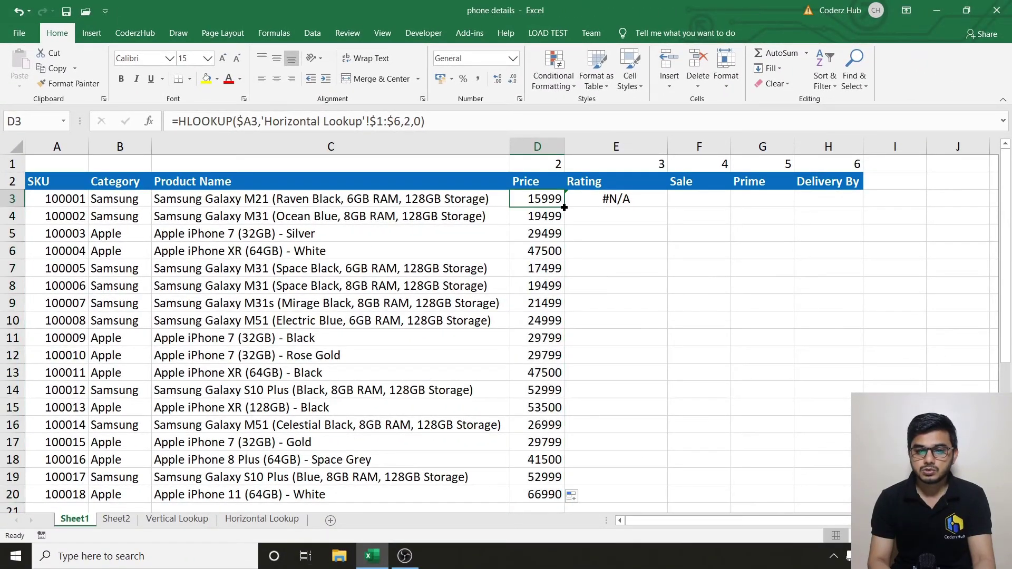
left_click_drag(563, 206, 638, 201)
left_click(643, 201)
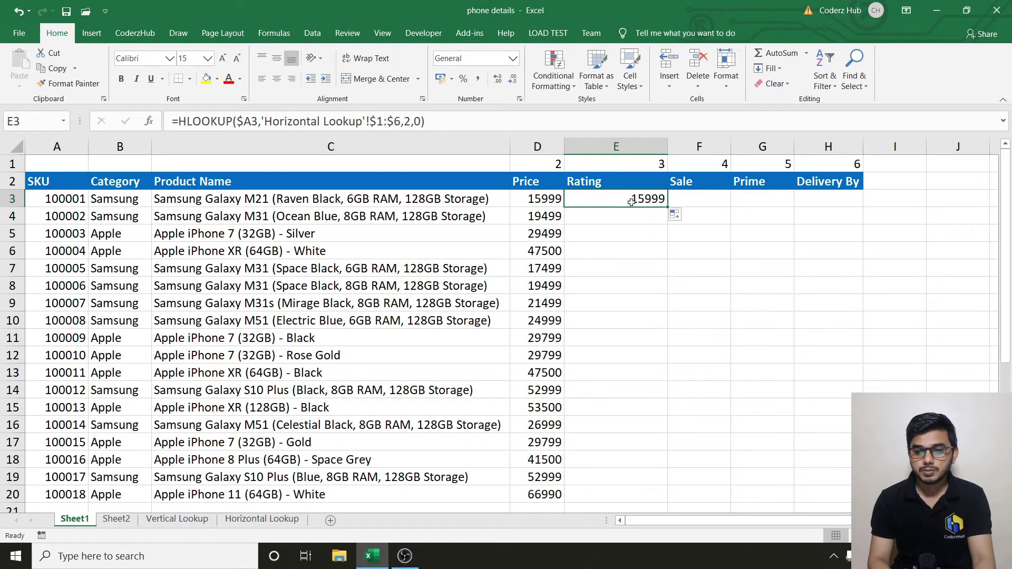
Replace the fixed row index 2 in the D3 HLOOKUP formula with a reference to cell D1.
left_click(544, 200)
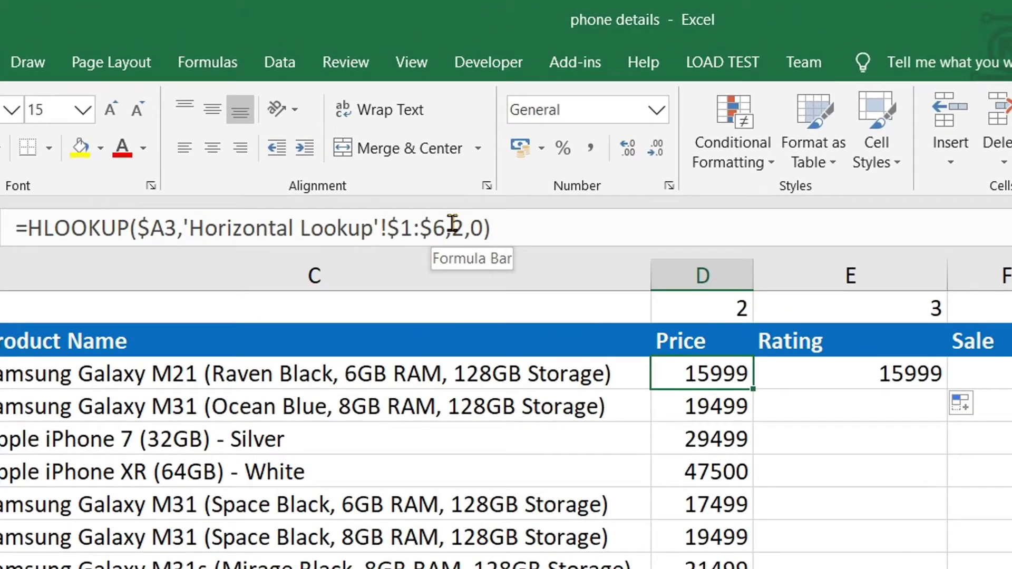
left_click(443, 201)
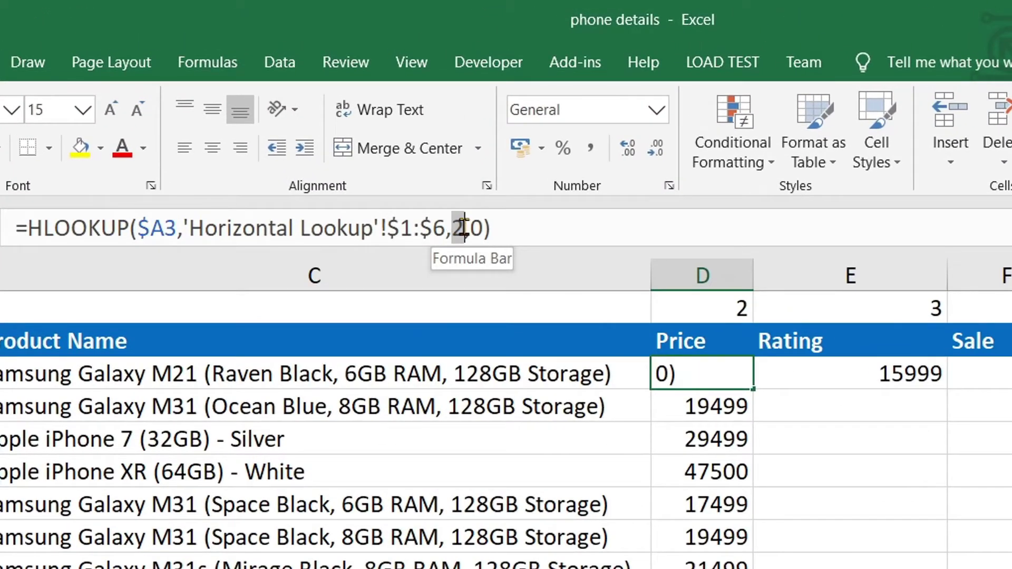
key("BackSpace")
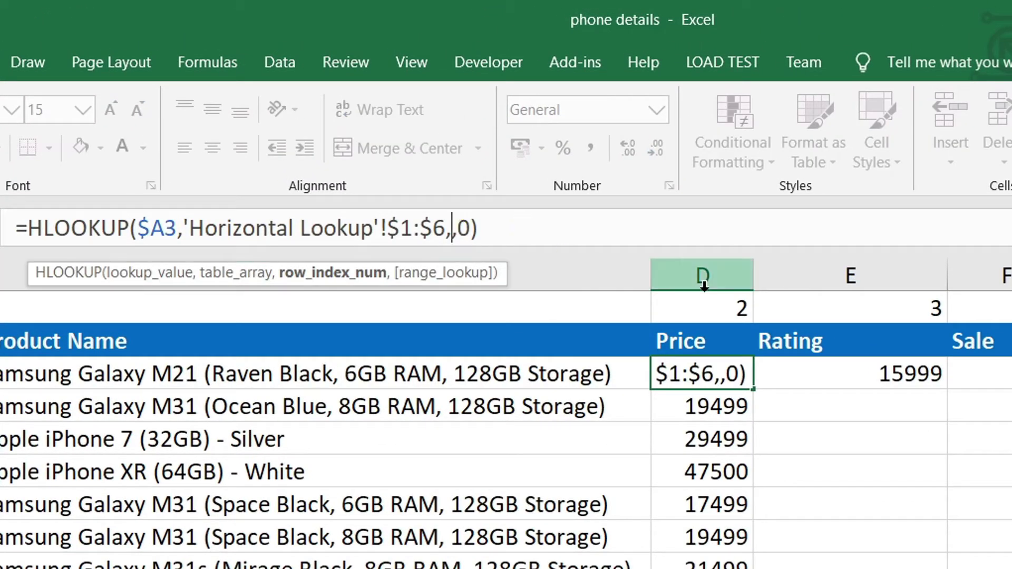
left_click(720, 306)
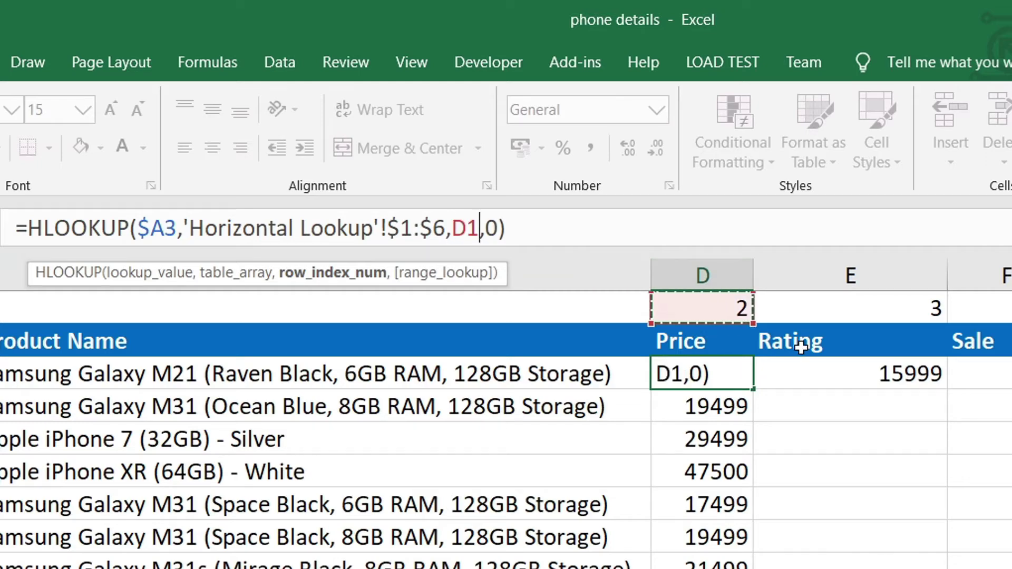
key("Return")
key("Up")
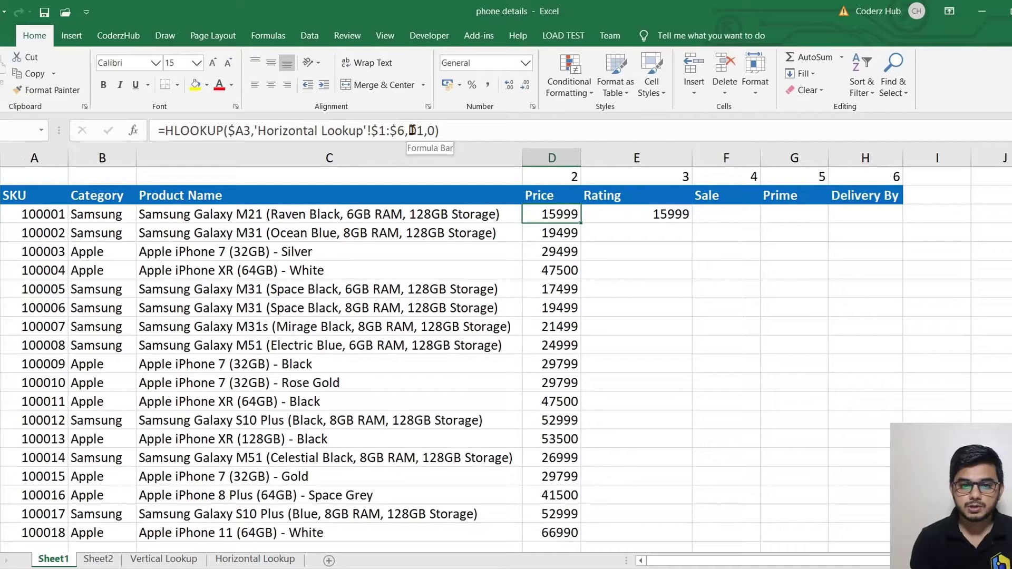
Lock the row of the row index reference in the D3 formula as D$1.
left_click(466, 210)
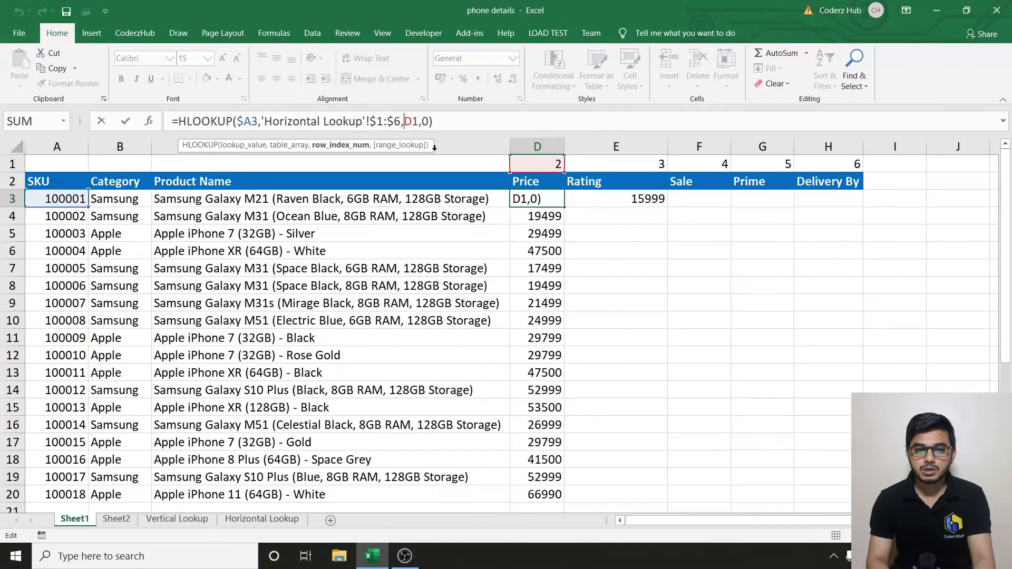
key("F4")
key("F4")
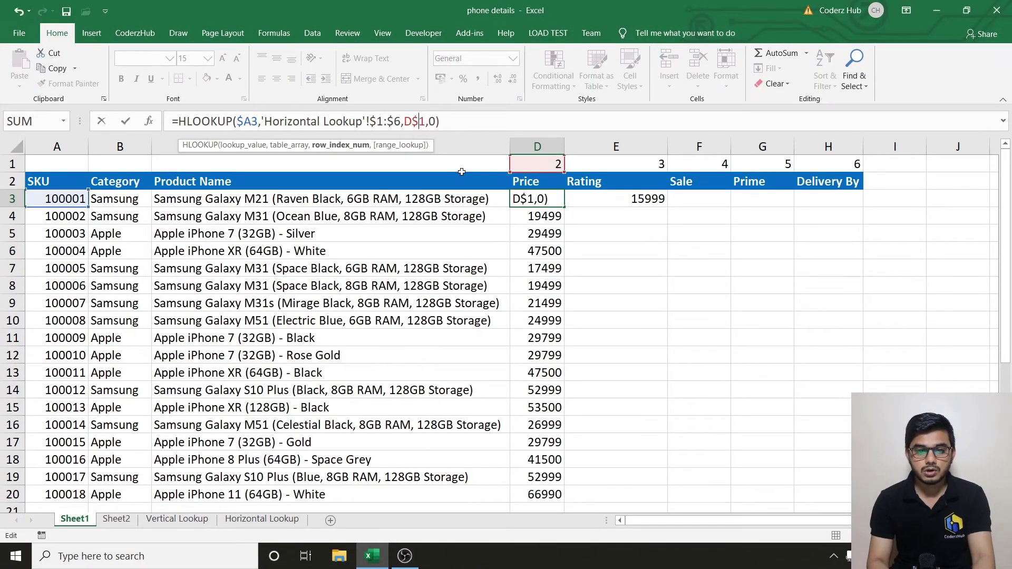
key("Return")
key("Up")
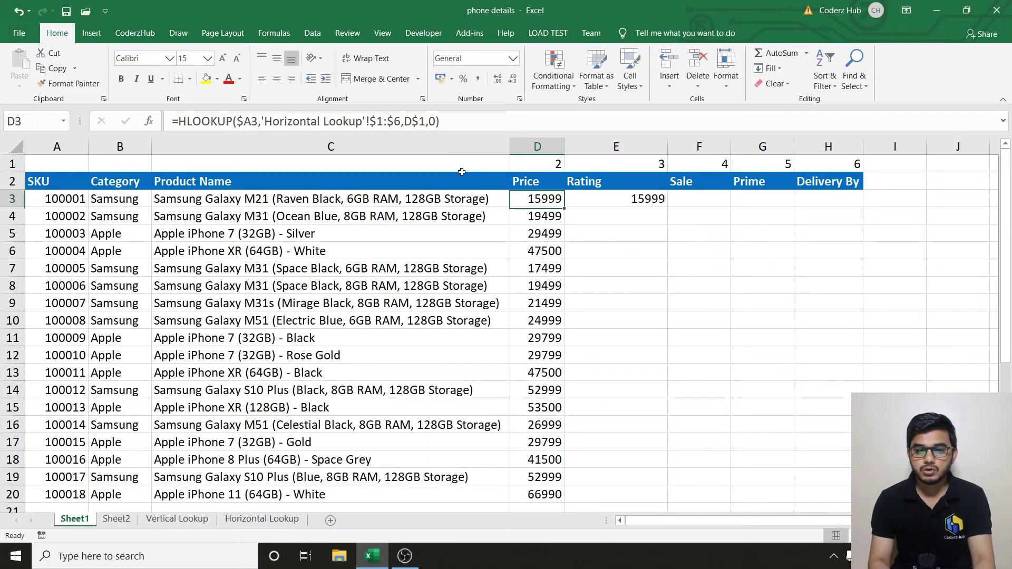
Fill the D$1 formula from D3 down the Price column and across into the Rating column, both to row 20.
double_click(566, 207)
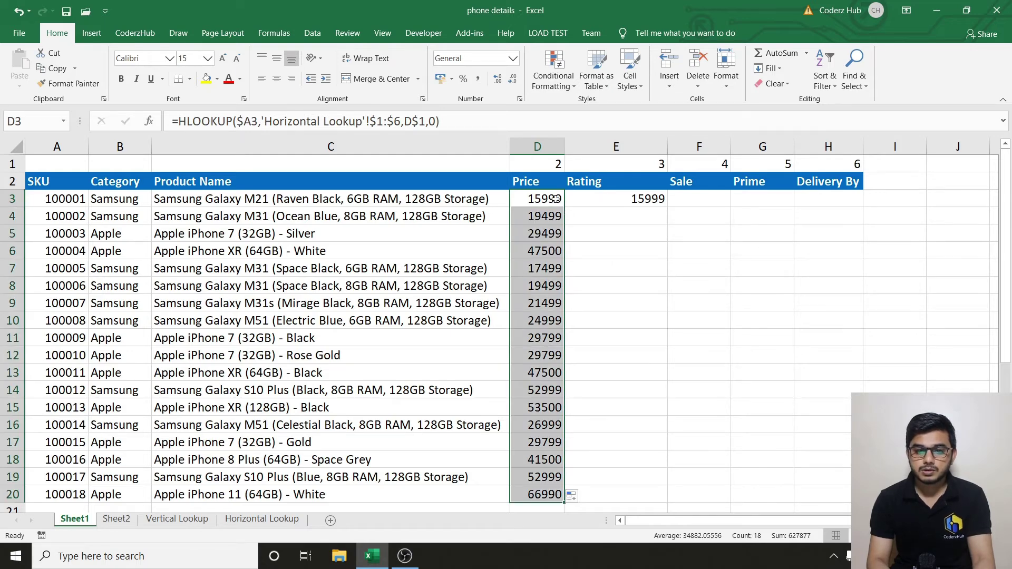
left_click(557, 199)
left_click_drag(564, 207, 655, 210)
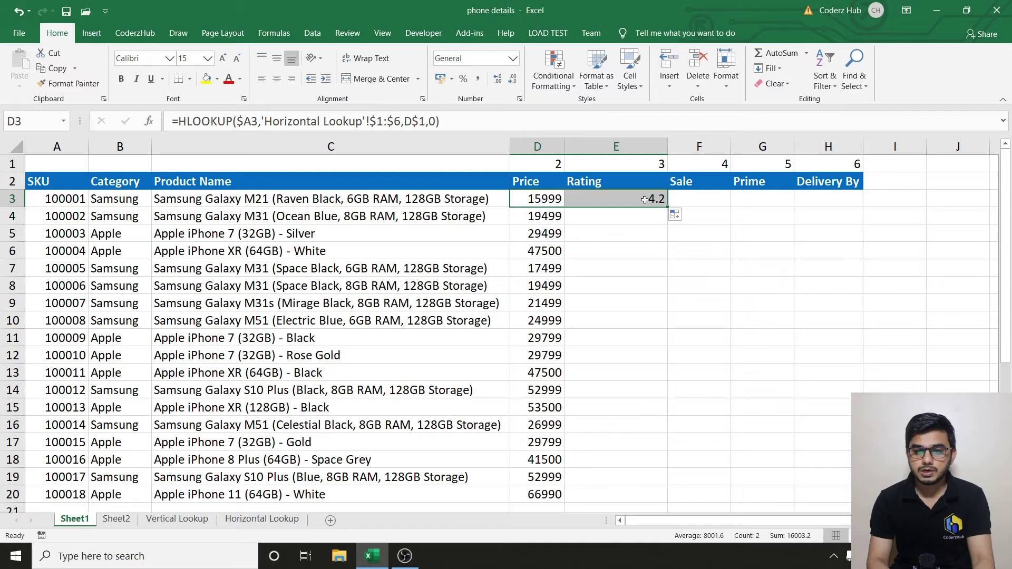
left_click(644, 199)
double_click(670, 207)
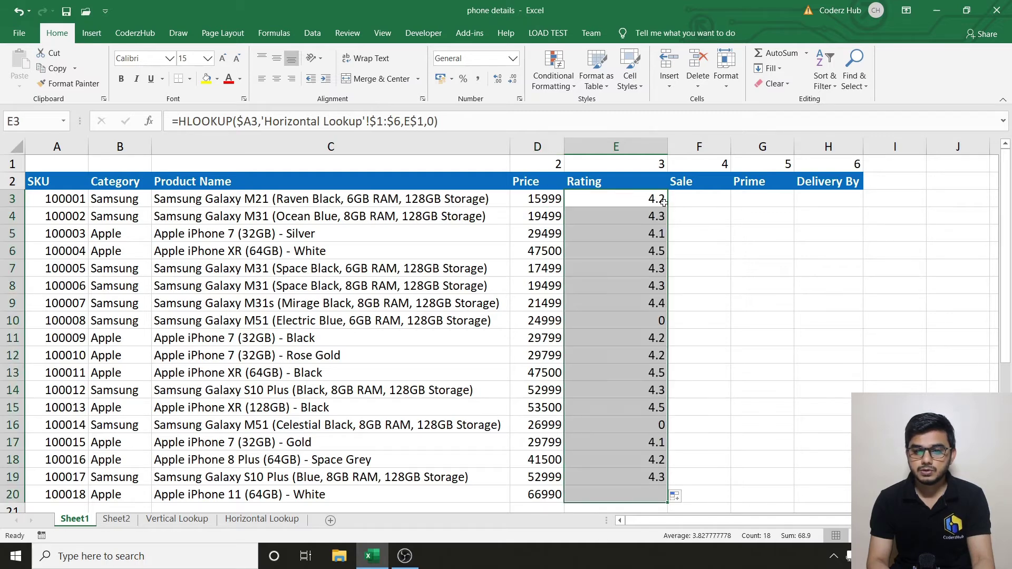
Copy the Rating formula from E3 across to Sale, Prime and Delivery By, and fill those columns down to row 20.
left_click(656, 199)
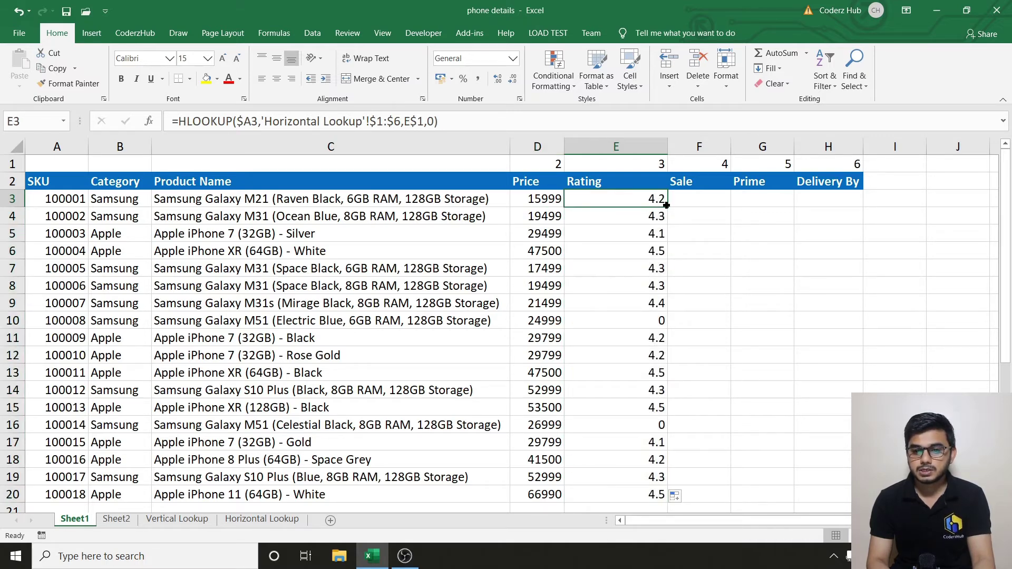
left_click_drag(666, 205, 860, 207)
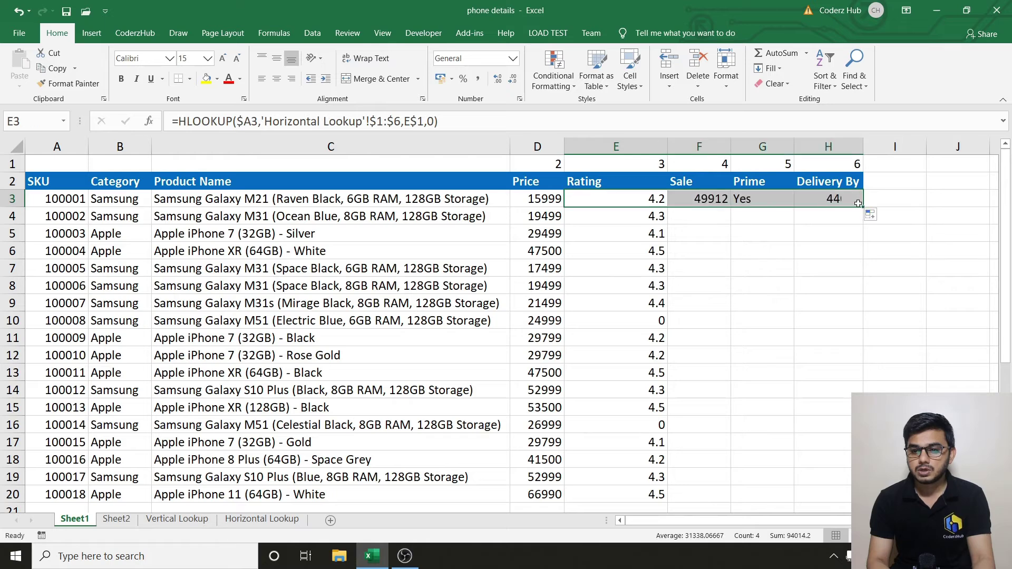
left_click(828, 199)
left_click_drag(719, 200, 842, 193)
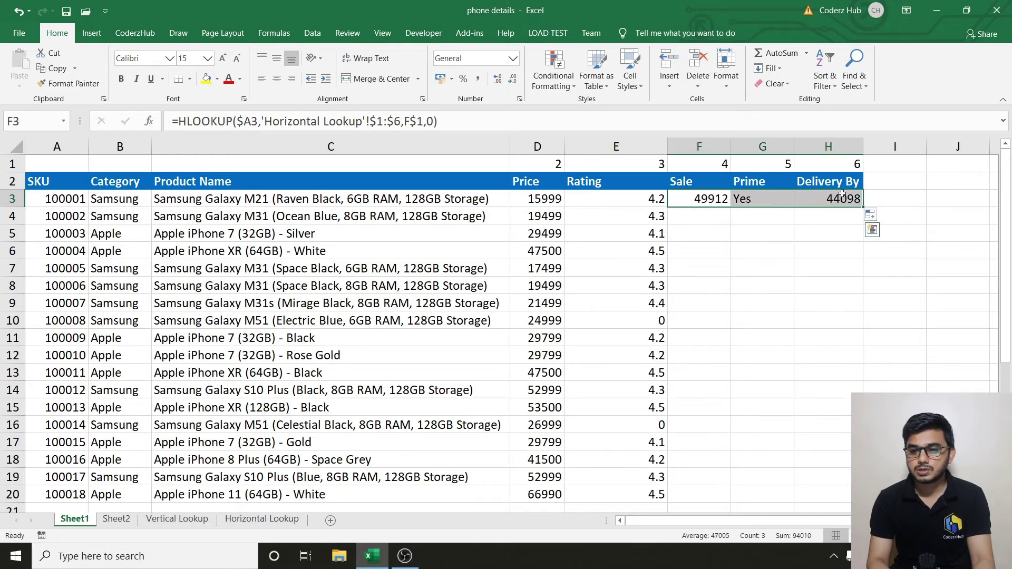
double_click(862, 207)
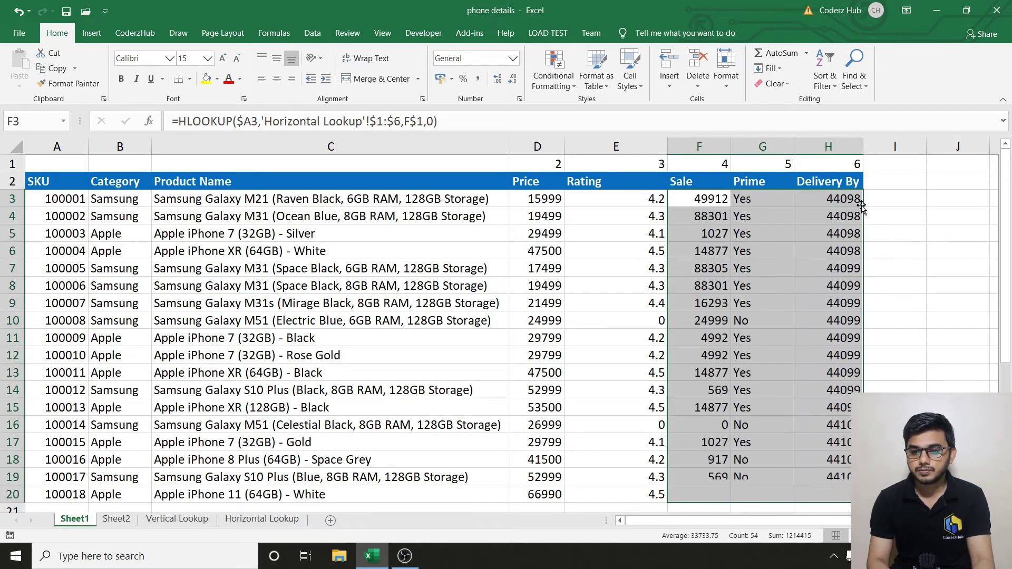
Inspect the lookup and row index references in F4 and in the Price cells D4 to D8.
left_click(709, 217)
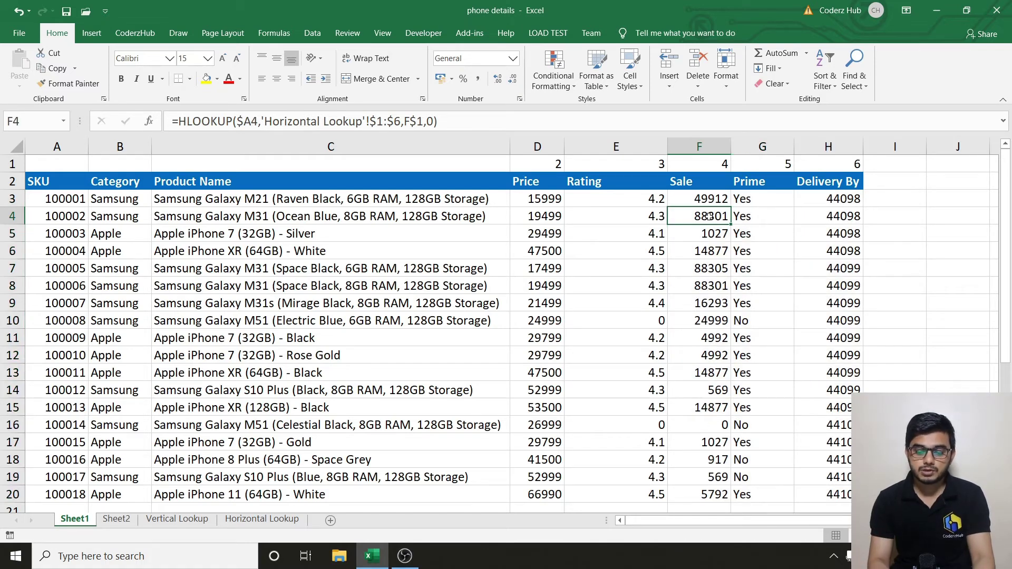
key("Left")
key("Left")
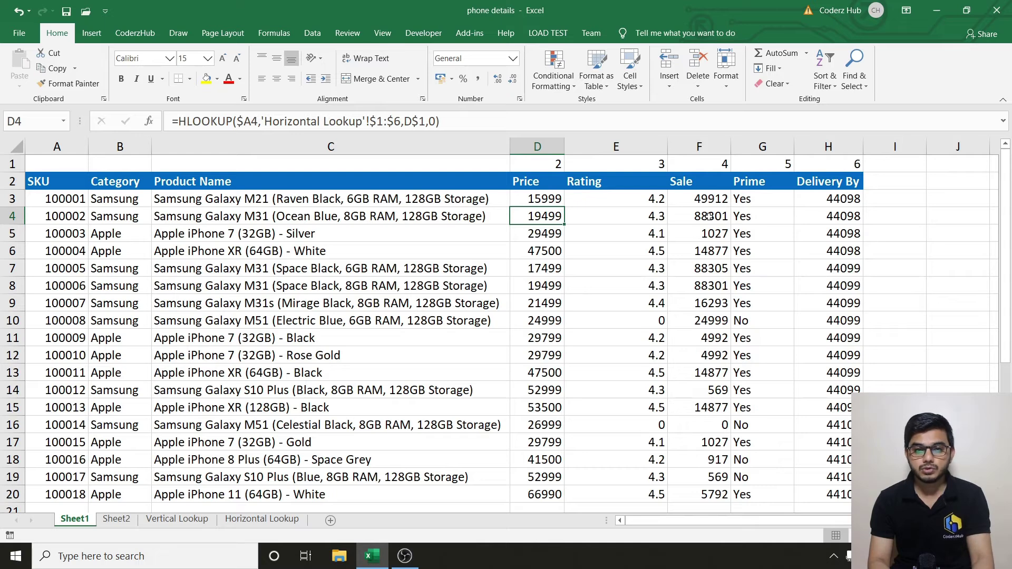
key("Down")
key("Down")
key("Down")
key("Down")
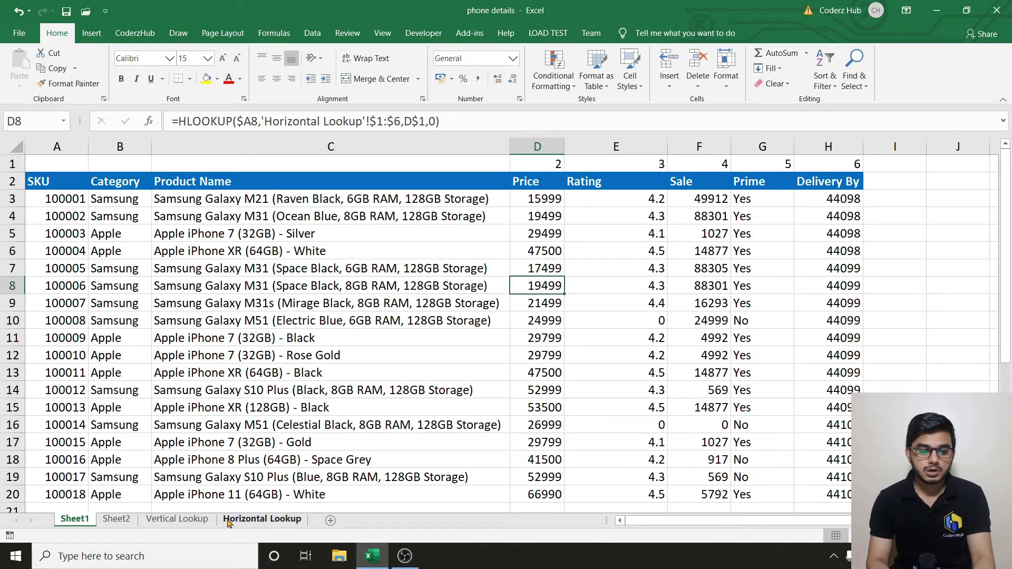
Delete the column for SKU 100005 from the Horizontal Lookup sheet.
left_click(262, 519)
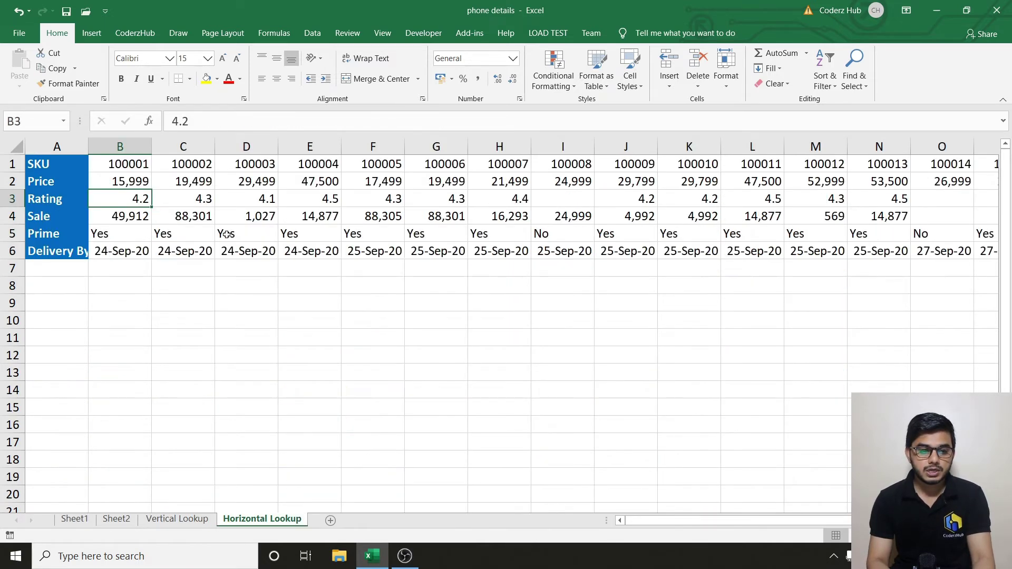
left_click(384, 146)
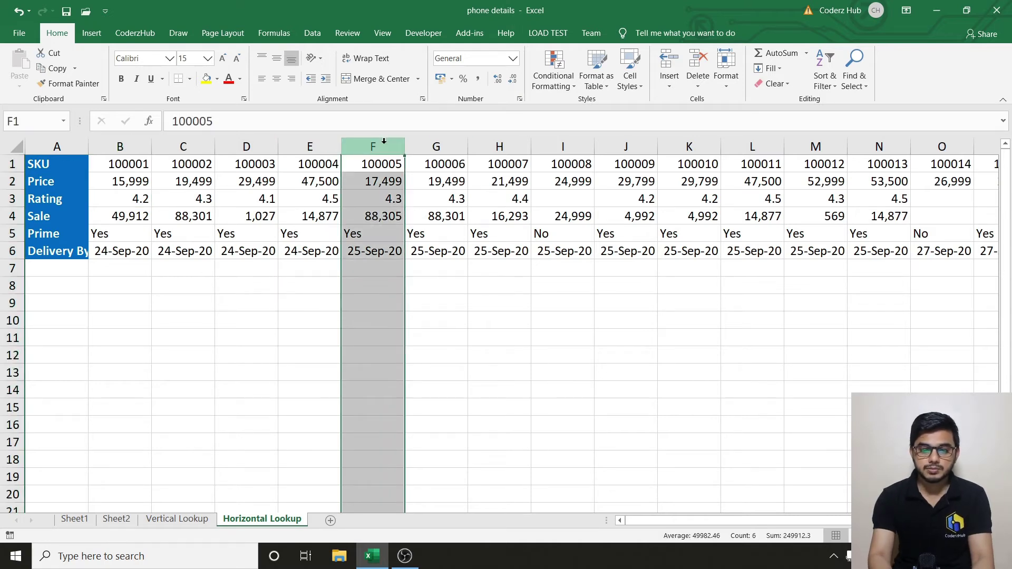
key("ctrl+minus")
key("Left")
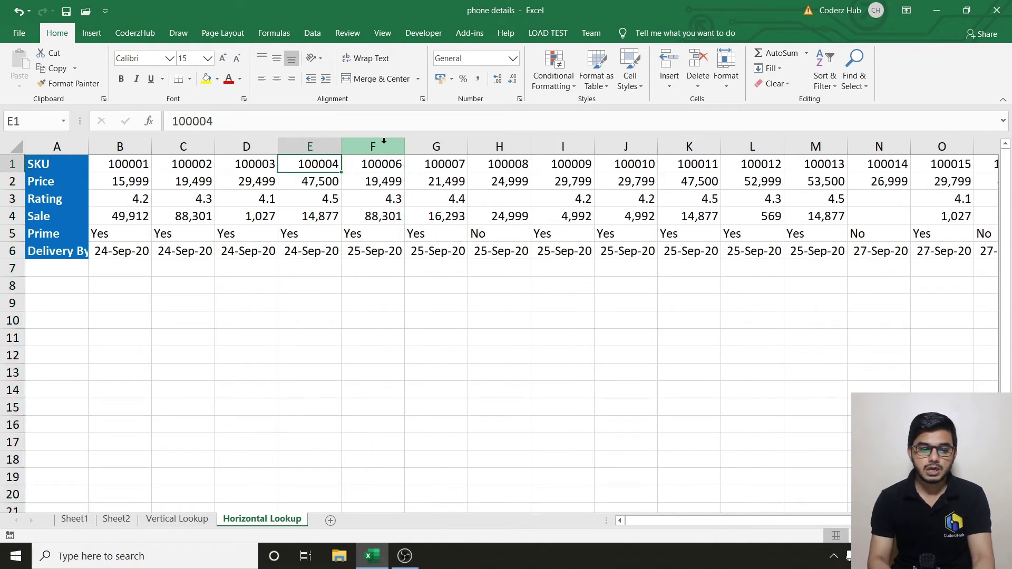
Wrap the HLOOKUP in Sheet1's cell D7 in IFERROR with 0 as the value if error.
left_click(80, 522)
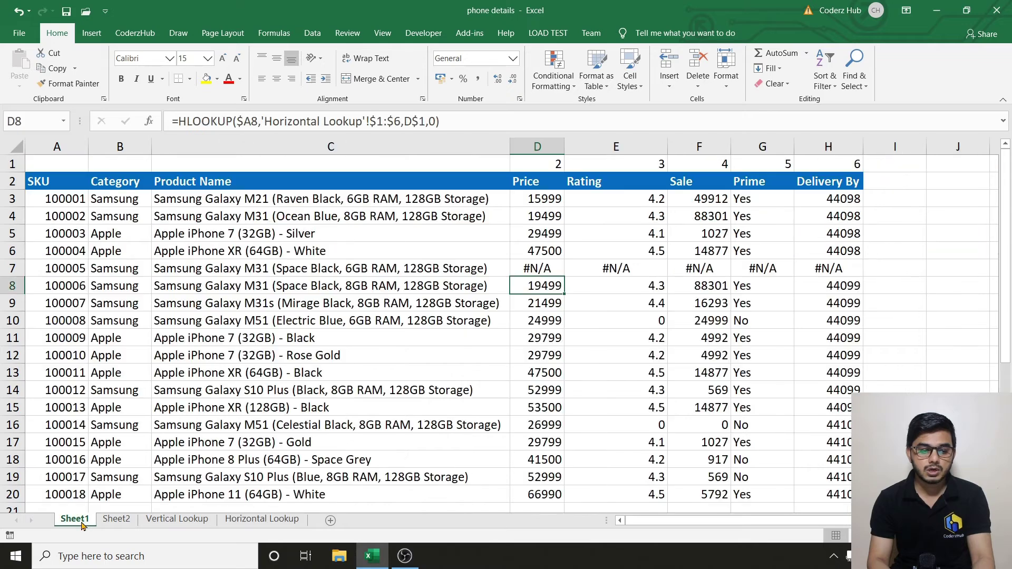
left_click(543, 266)
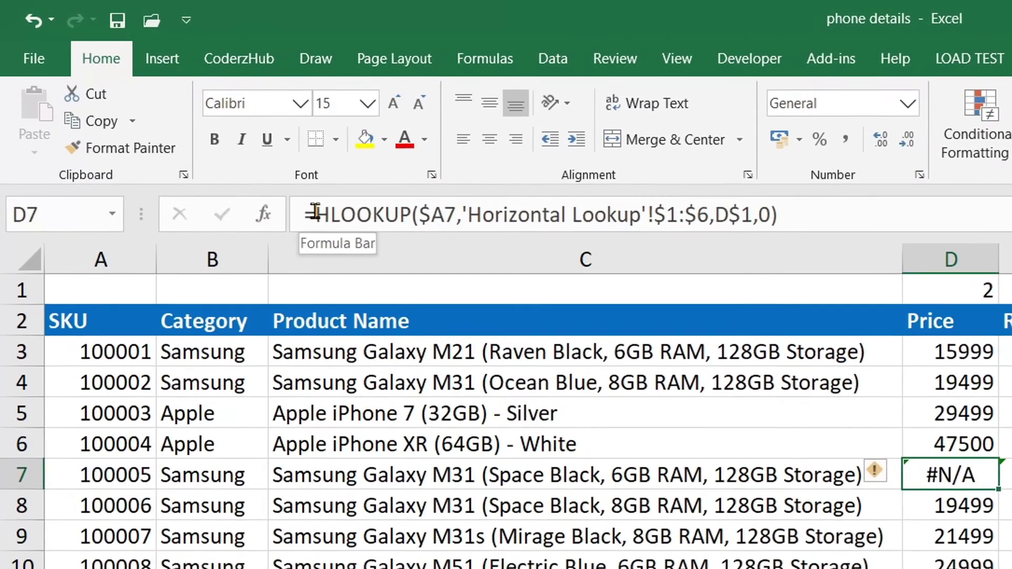
left_click(177, 122)
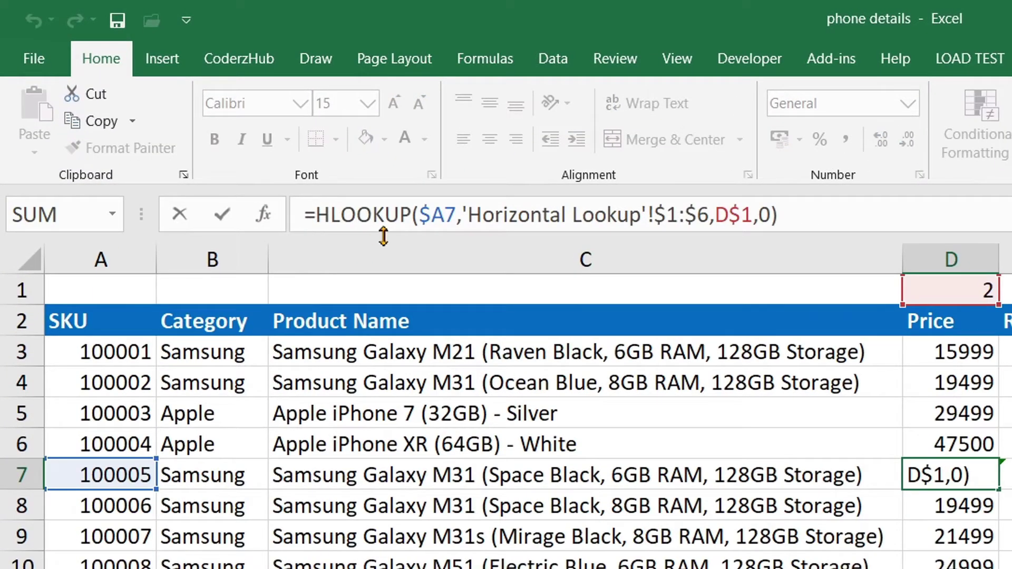
type("ife")
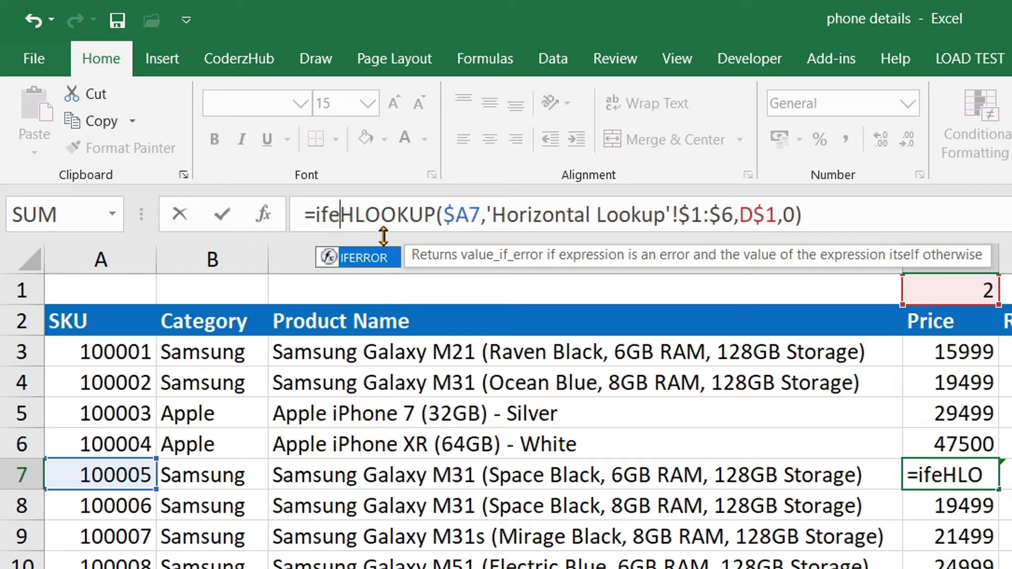
key("Tab")
key("End")
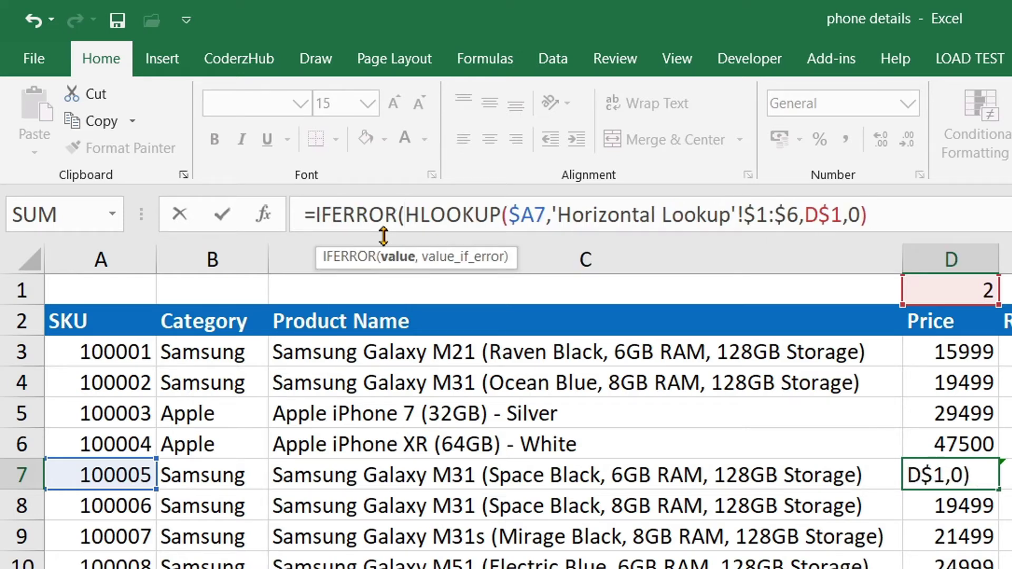
type(",")
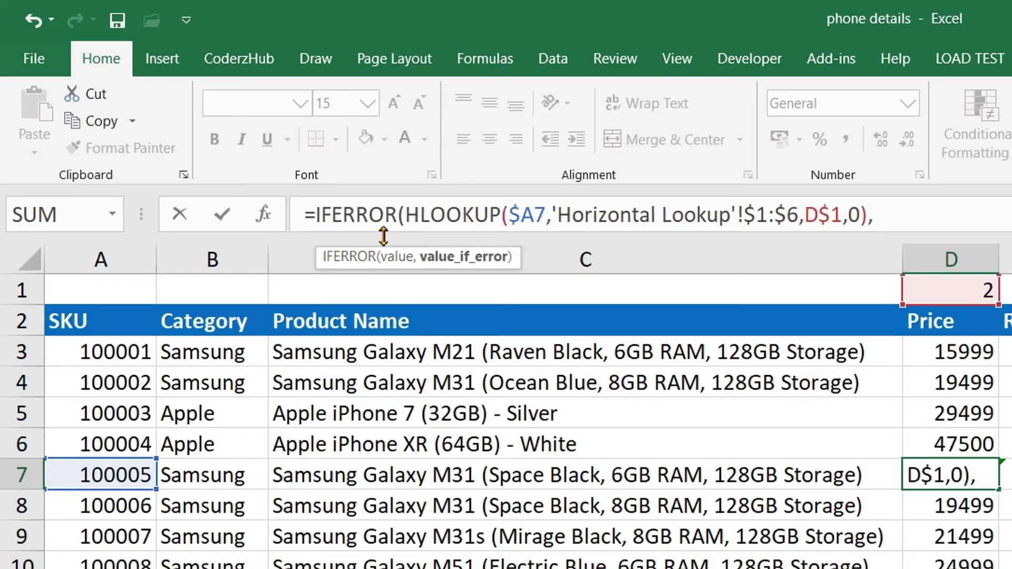
type("0)")
key("Return")
key("Up")
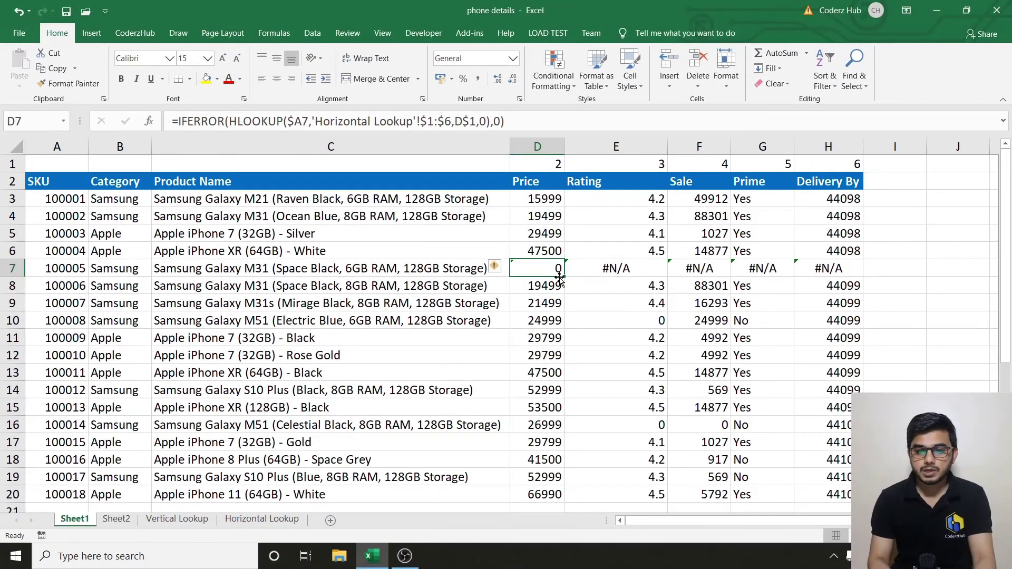
Fill the IFERROR formula from D7 through the Price range D3:D20 and copy D3 across to H3.
left_click_drag(565, 277, 554, 199)
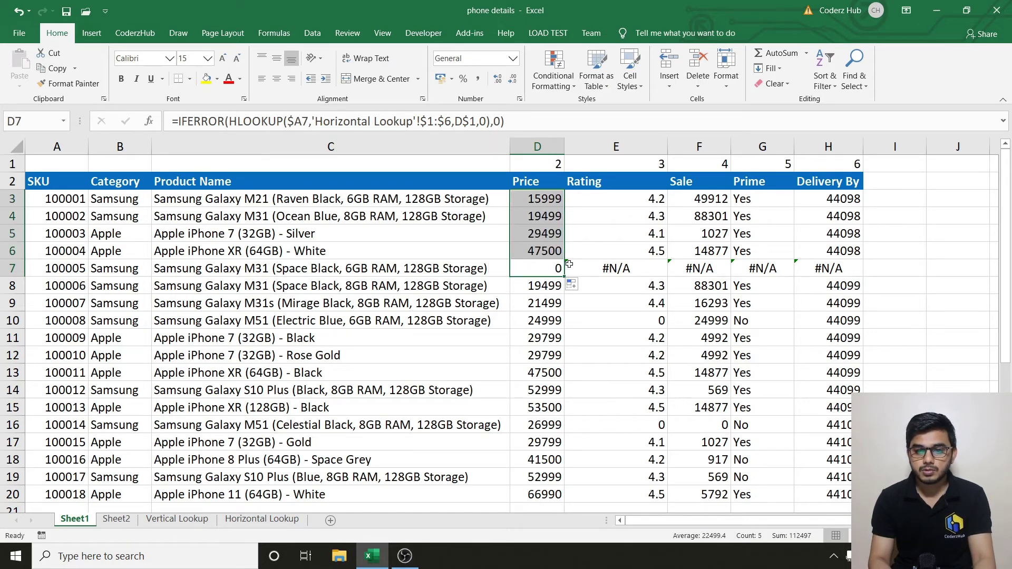
key("ctrl+shift+Down")
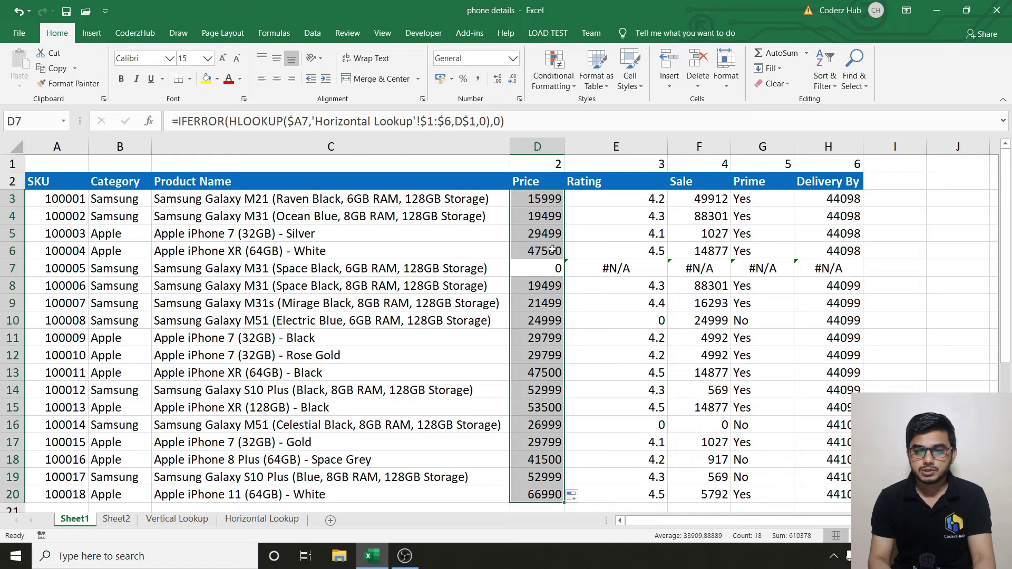
left_click(549, 202)
left_click_drag(564, 208, 840, 200)
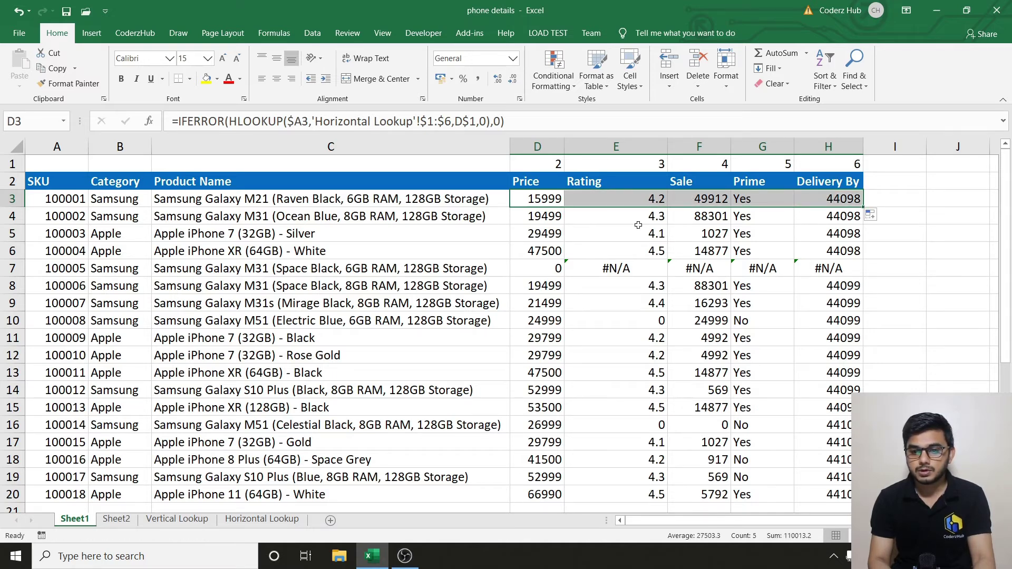
Fill the IFERROR formulas in E3:H3 down to row 20 and check the formulas in E4 and H7.
left_click(630, 199)
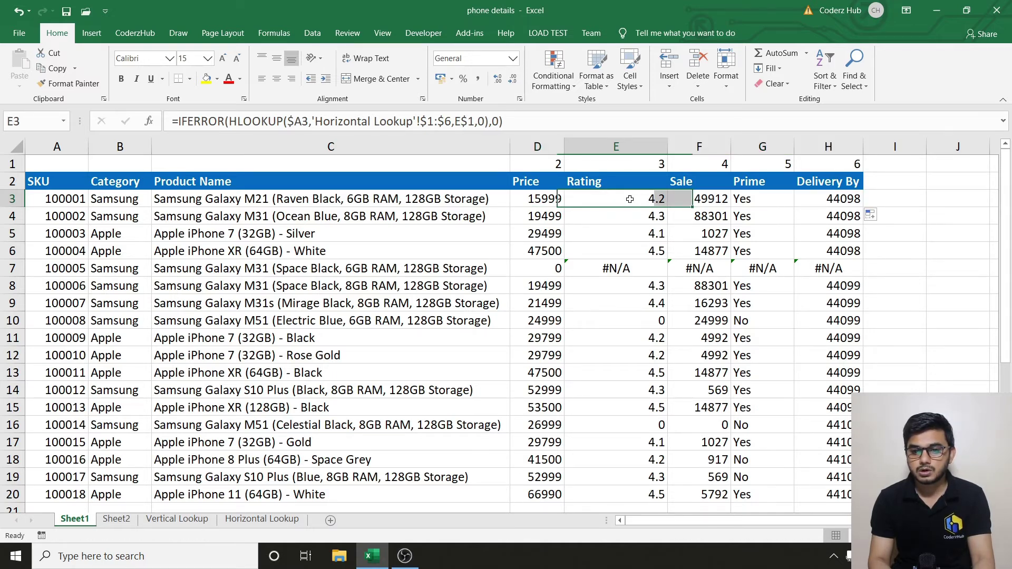
left_click(830, 201, "shift")
double_click(865, 209)
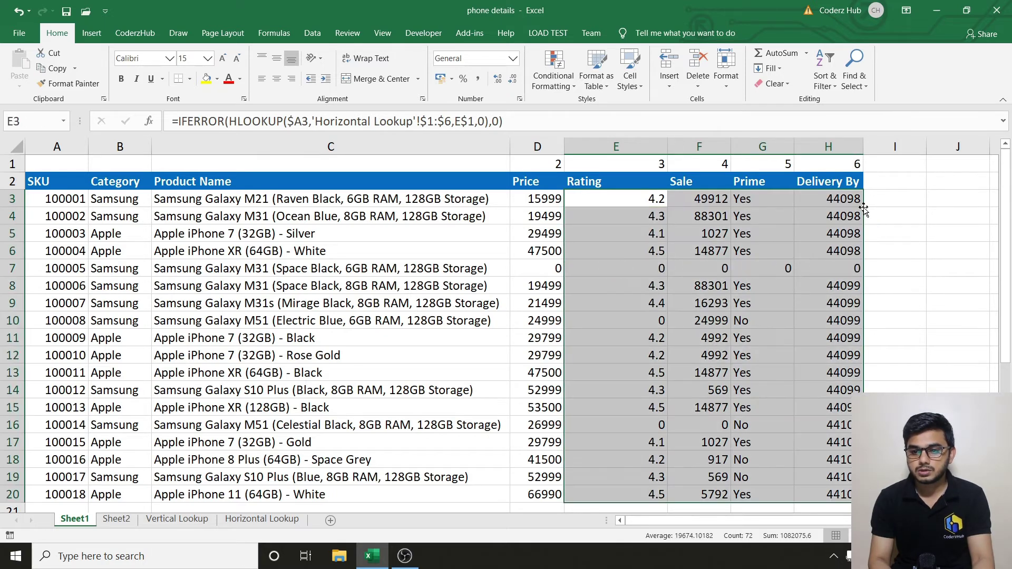
left_click(641, 221)
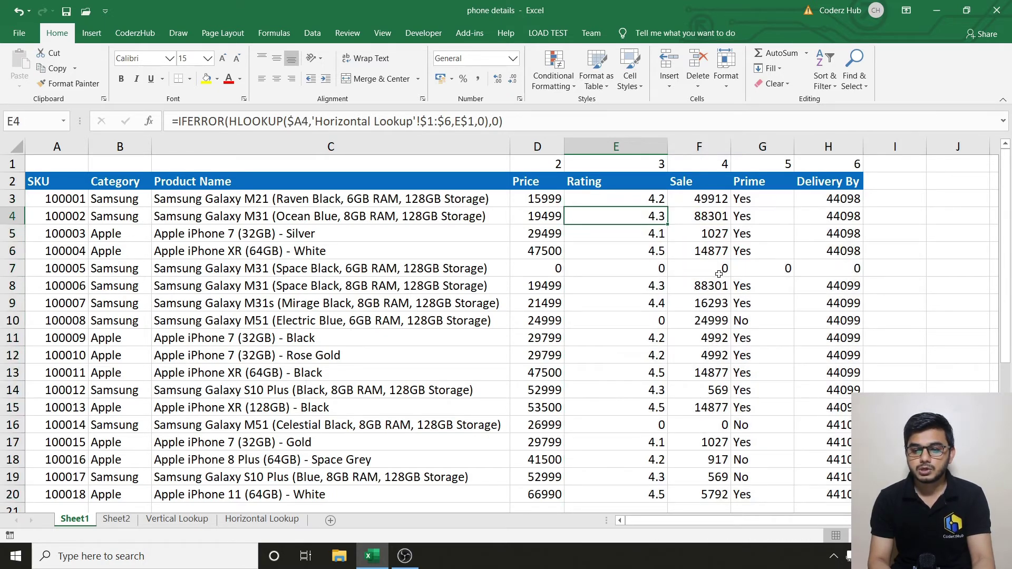
left_click(810, 266)
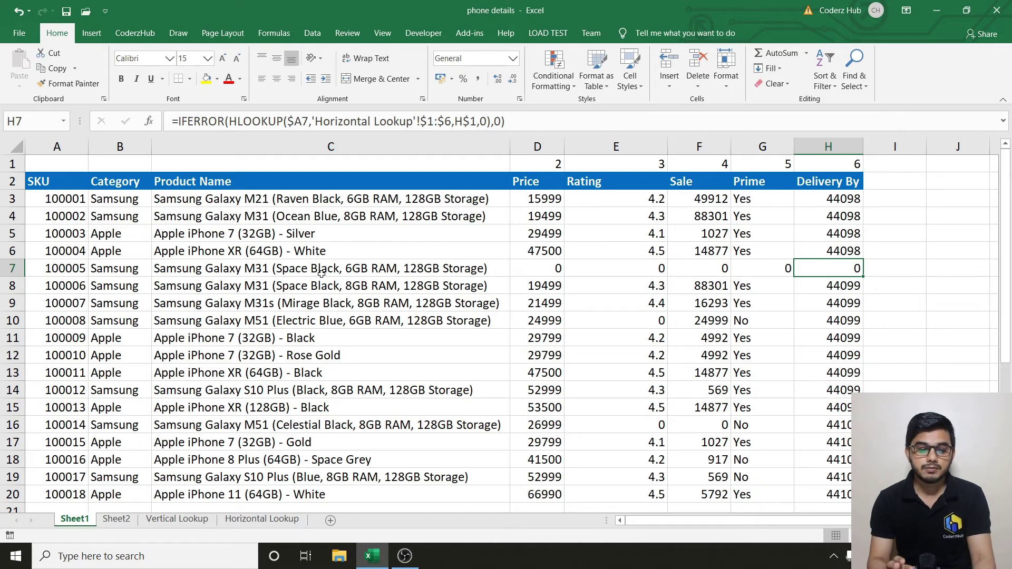
Enter a VLOOKUP in Sheet2's B4 with lookup value B1, table 'Vertical Lookup'!A:F, column index 2 and range lookup 0.
left_click(113, 520)
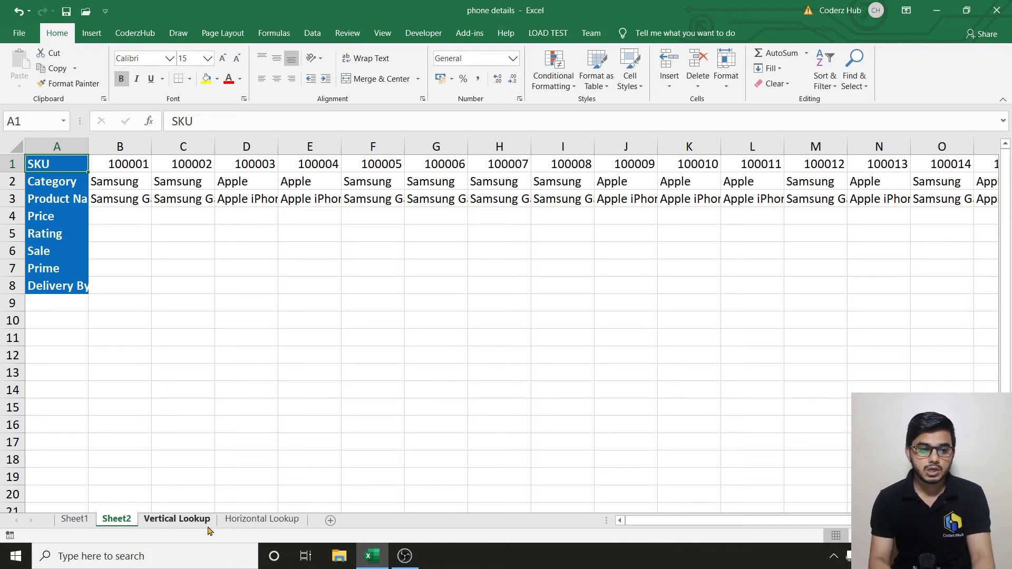
left_click(106, 215)
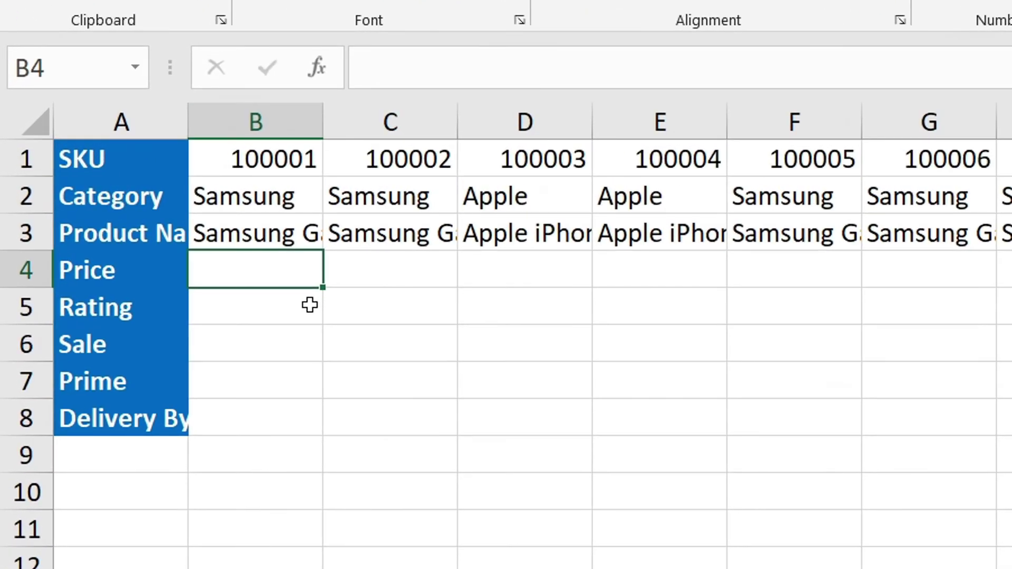
type("=vl")
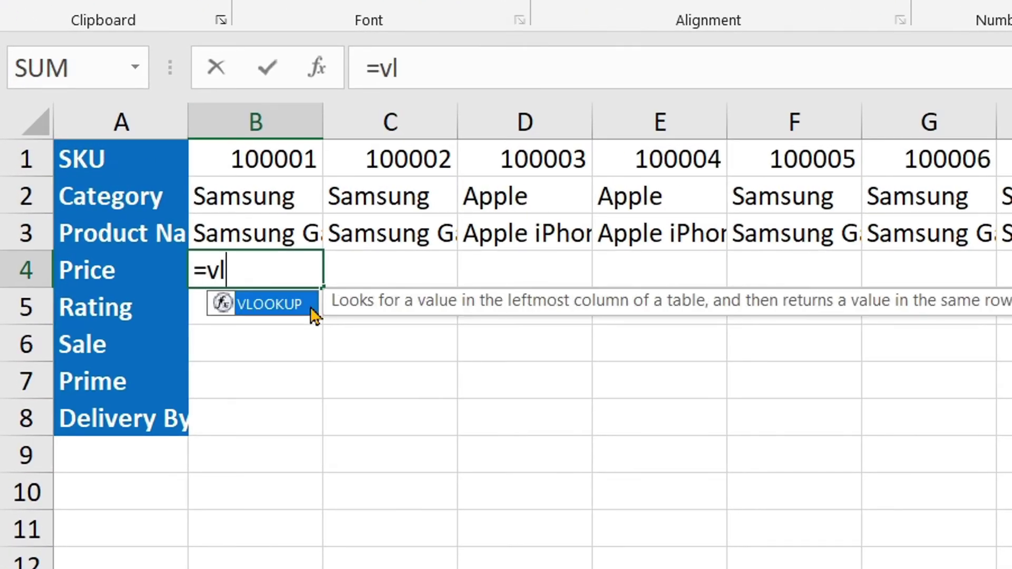
double_click(312, 311)
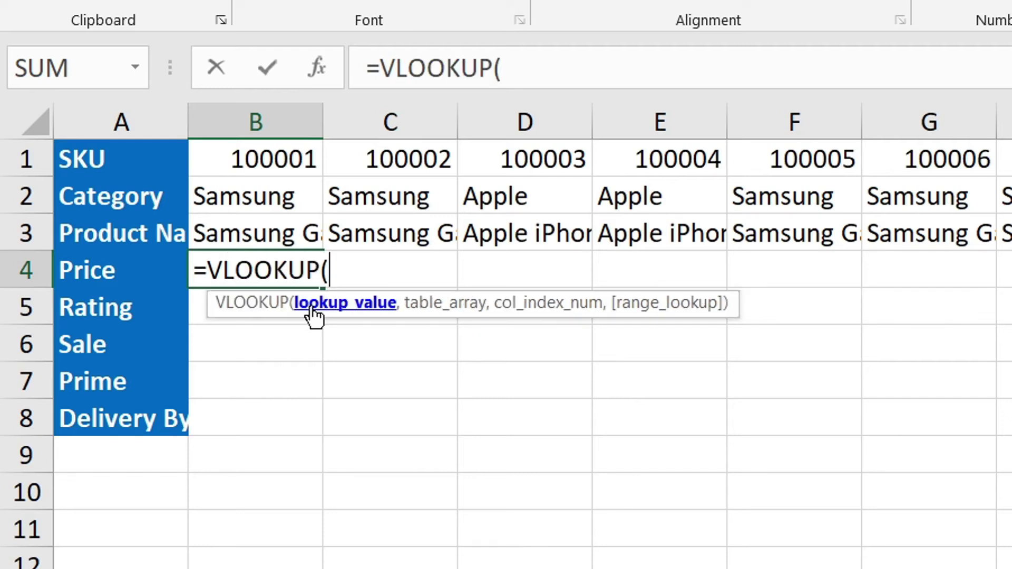
key("Up")
key("Up")
key("Up")
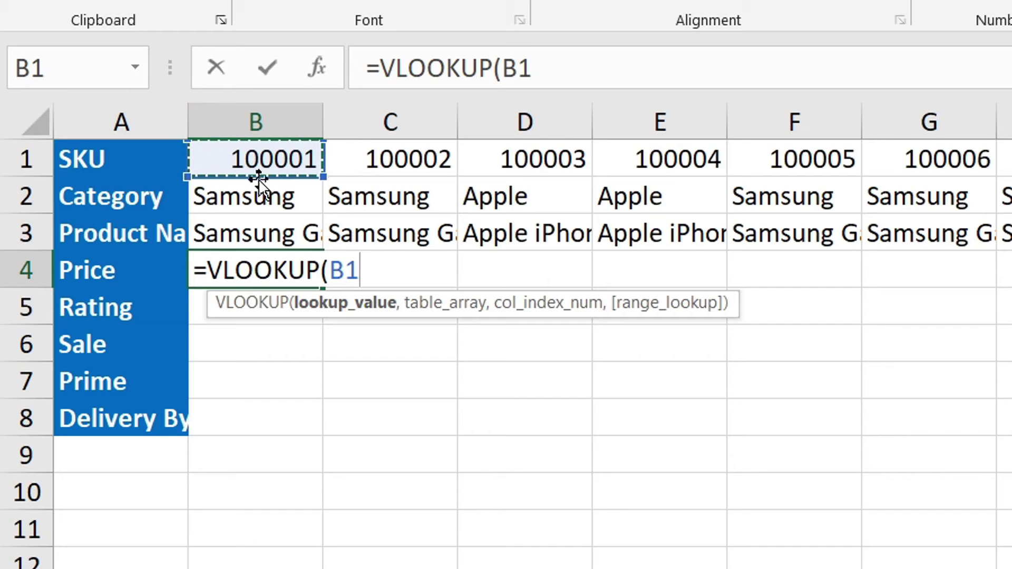
type(",")
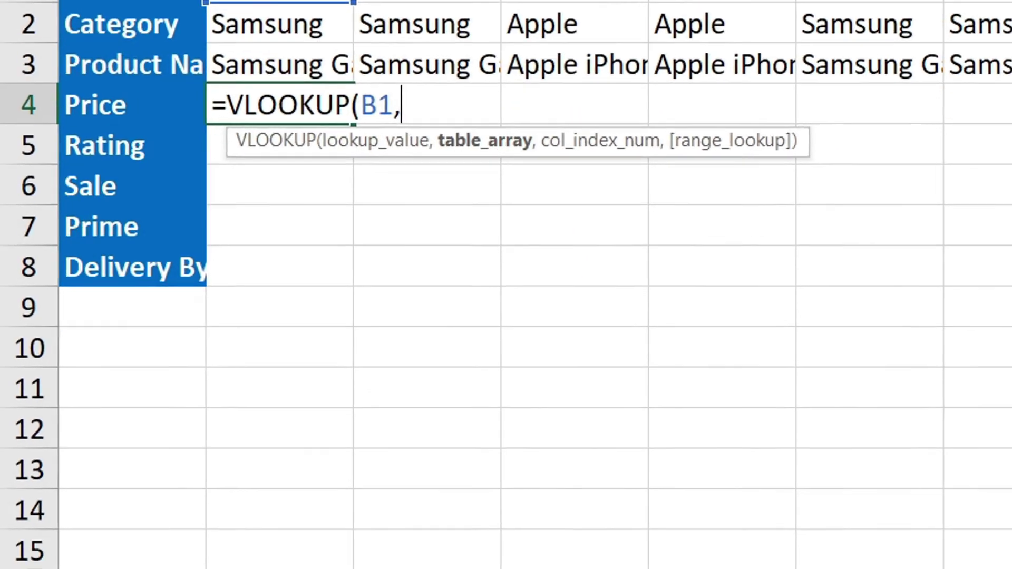
left_click(507, 552)
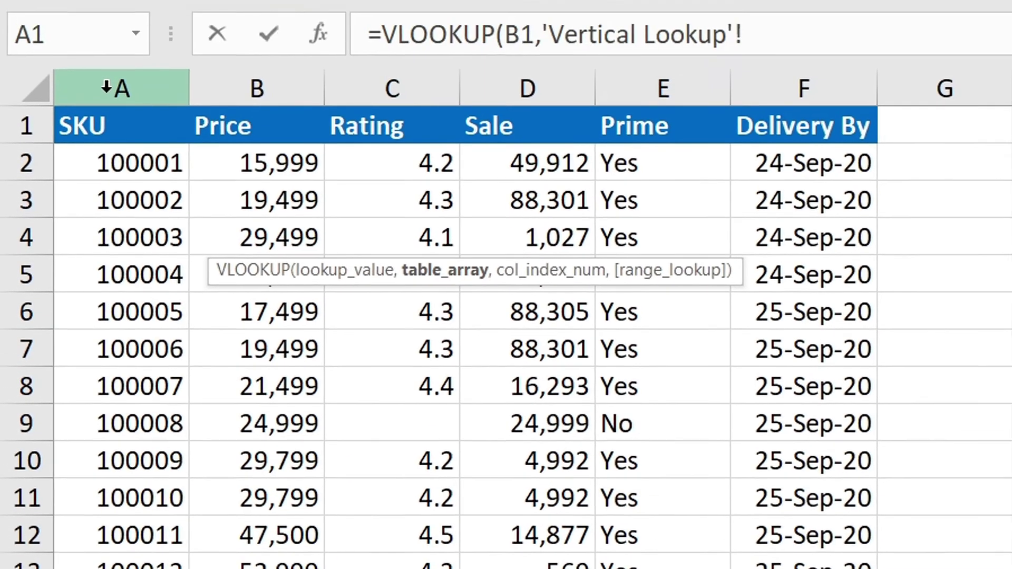
left_click_drag(107, 87, 846, 100)
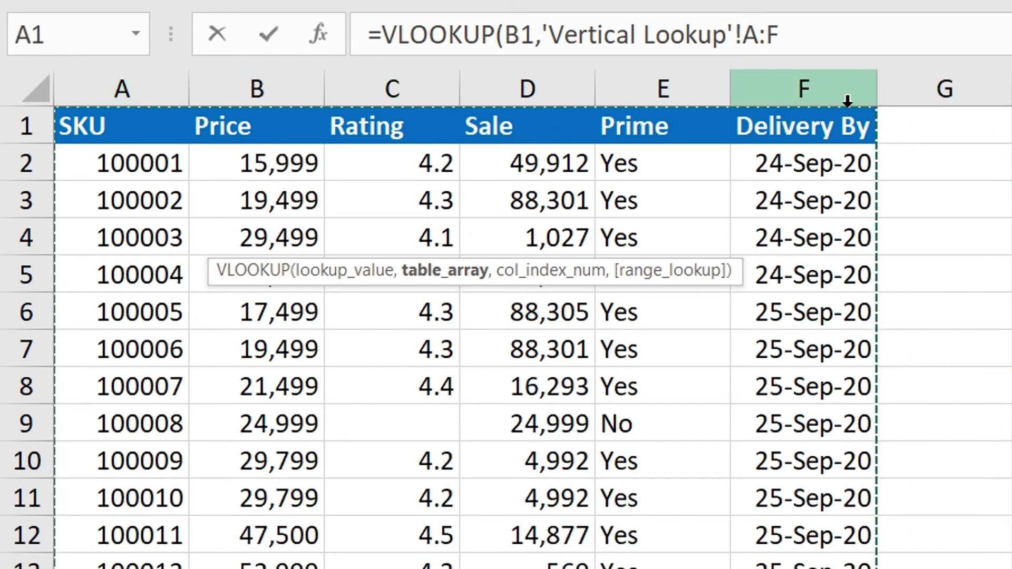
type(",")
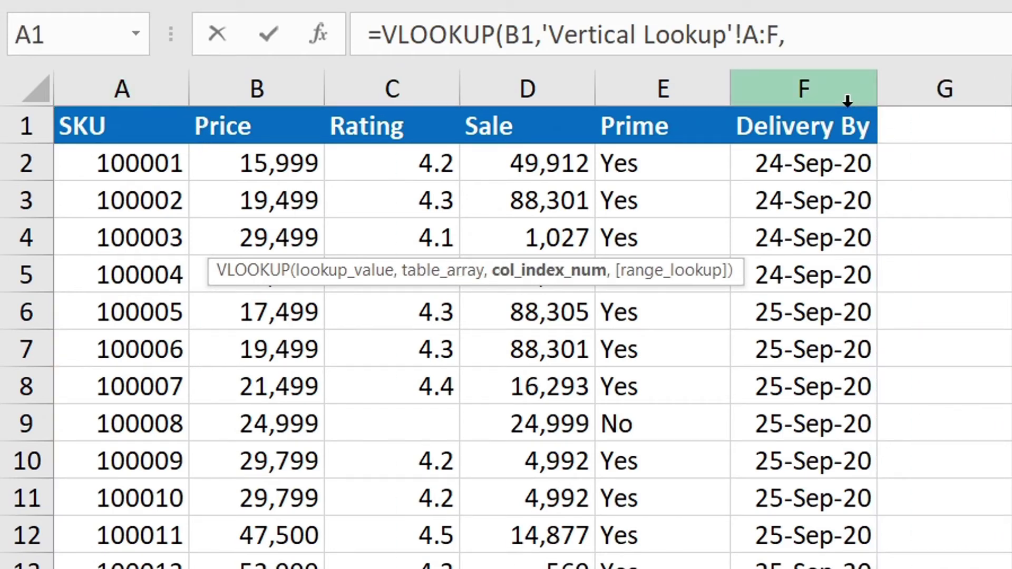
type("2,0)")
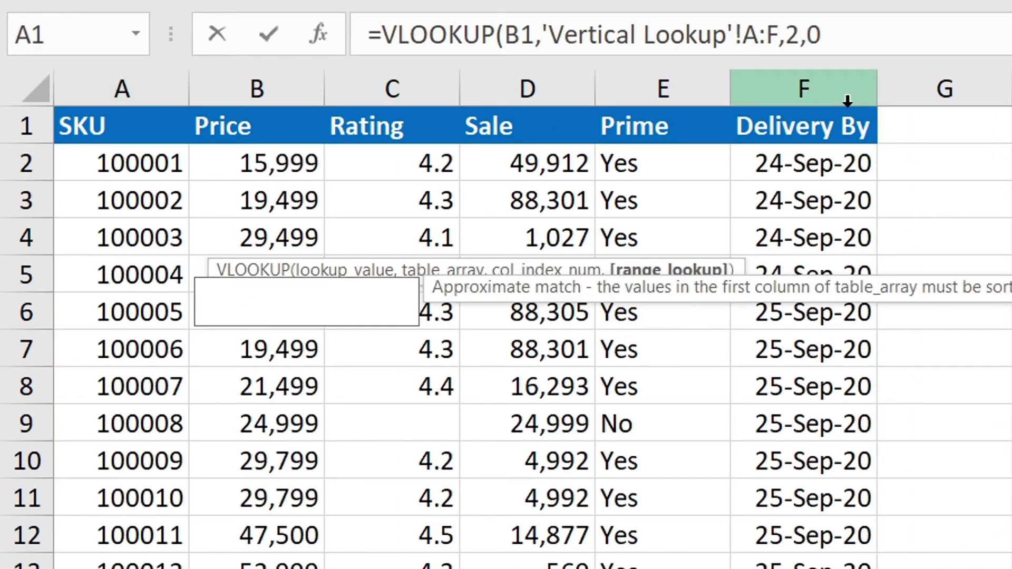
key("Return")
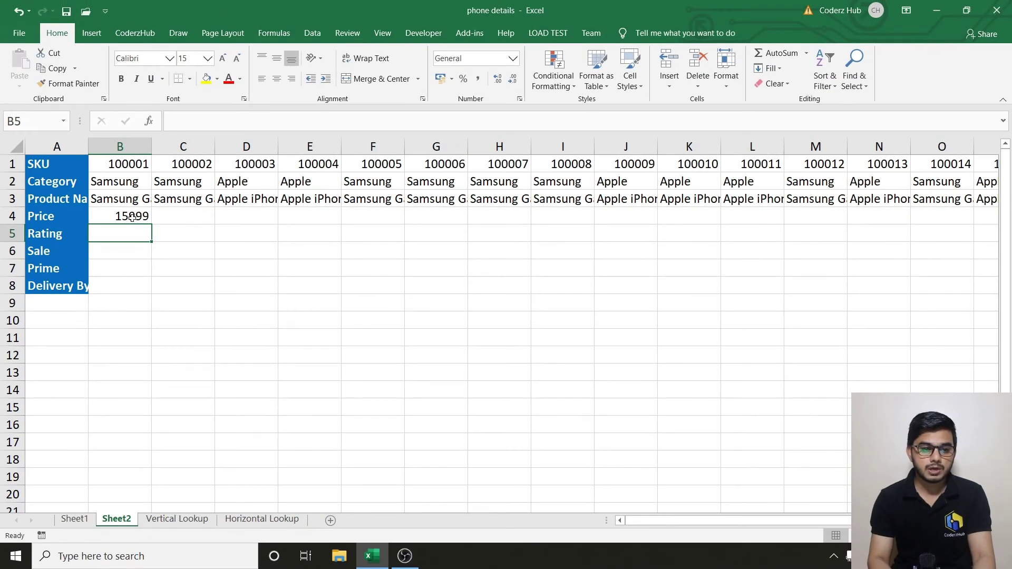
Fill the VLOOKUP from B4 across the Price row to S4 and compare the formulas in B4 and C4.
left_click(266, 234)
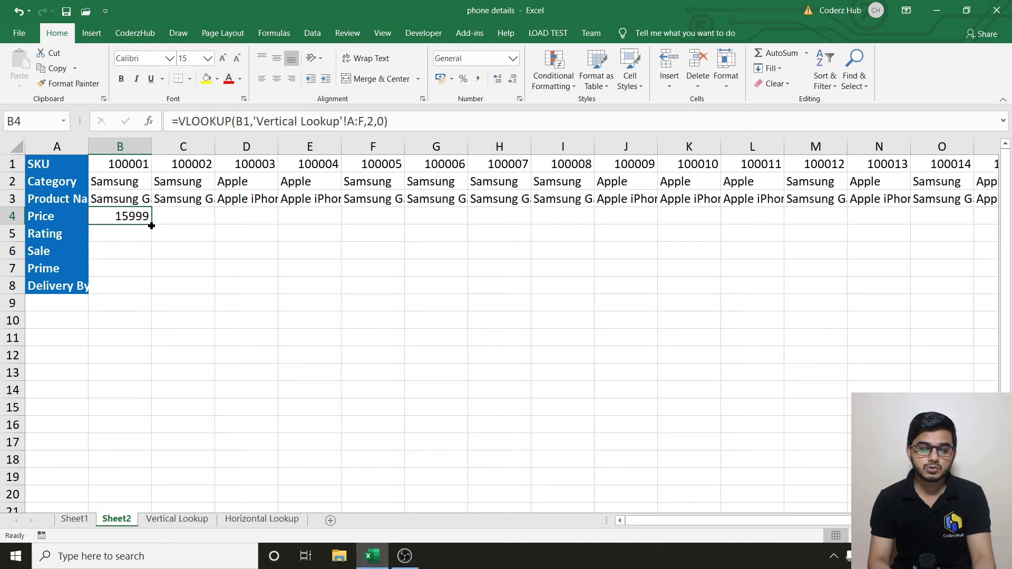
left_click_drag(151, 225, 881, 211)
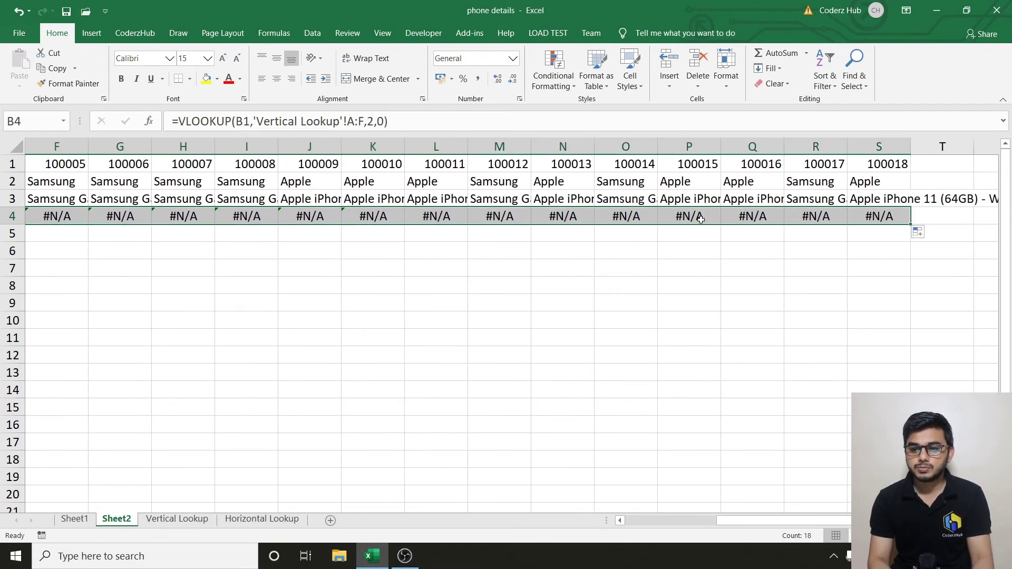
key("Left")
key("Right")
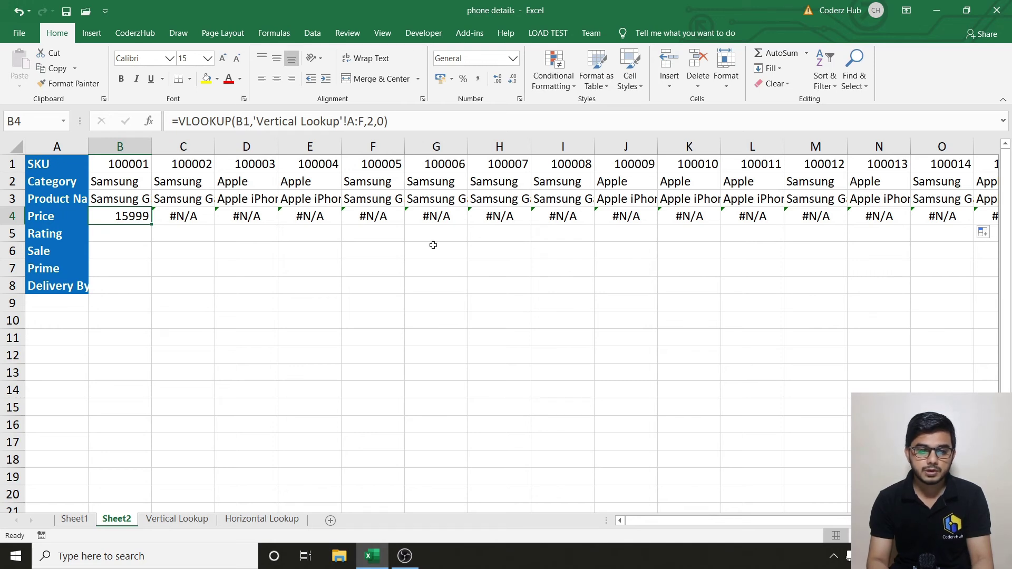
key("Right")
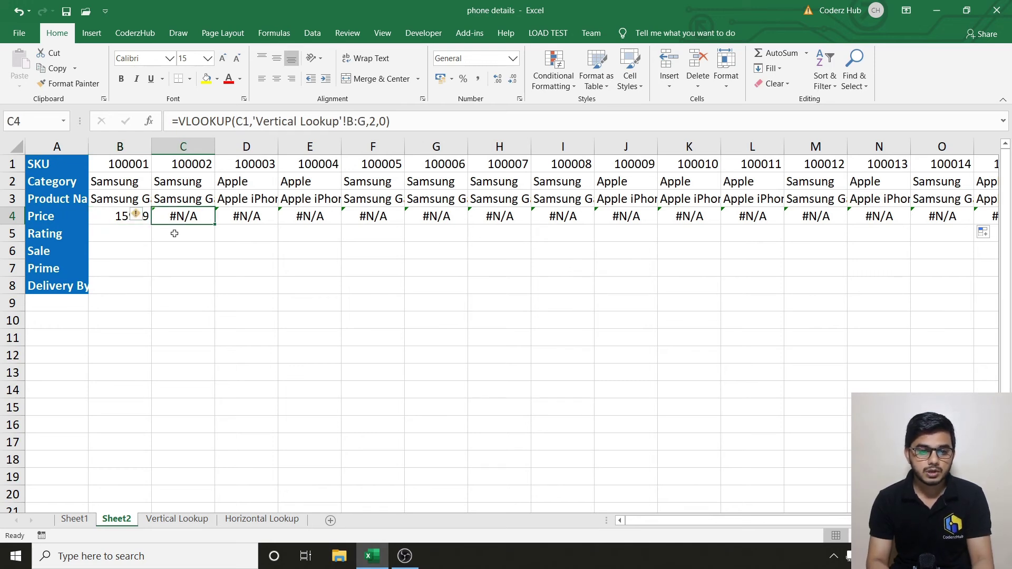
key("Left")
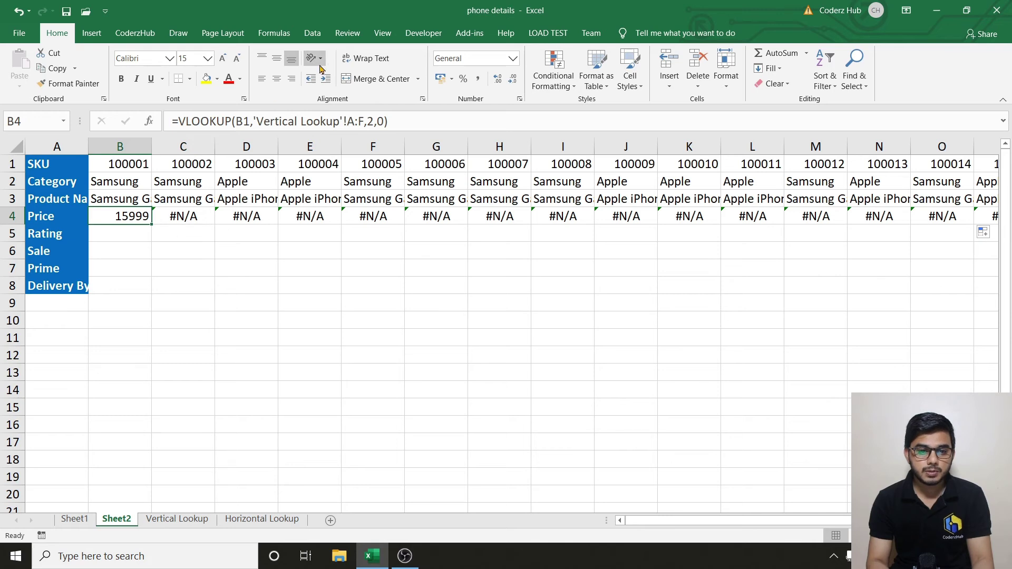
left_click(172, 216)
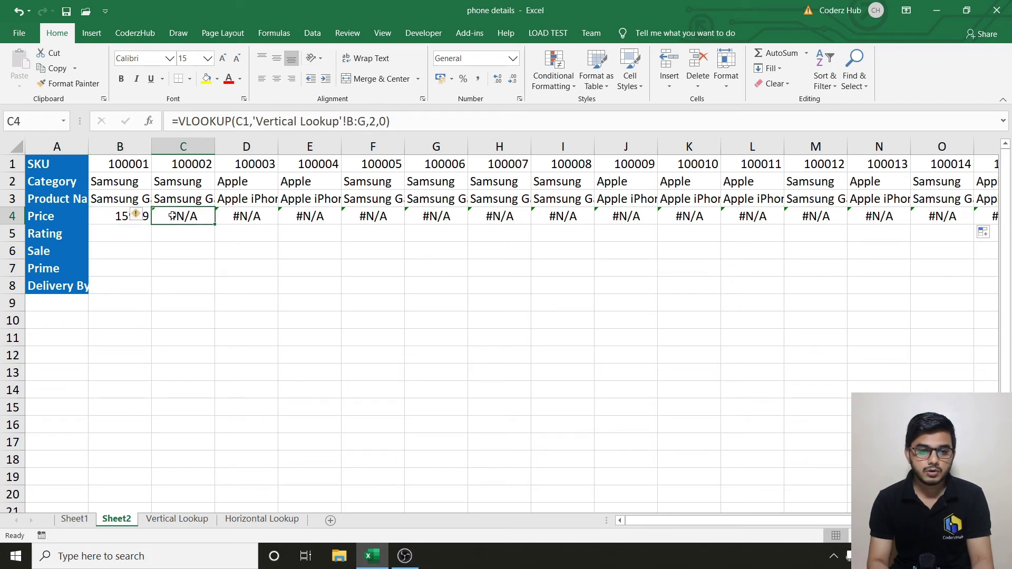
key("Left")
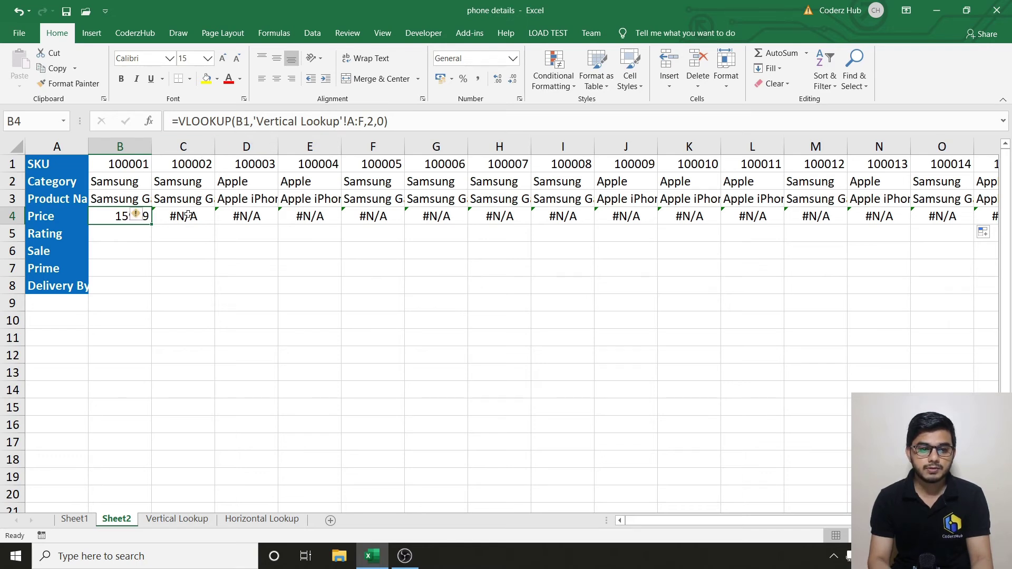
key("Right")
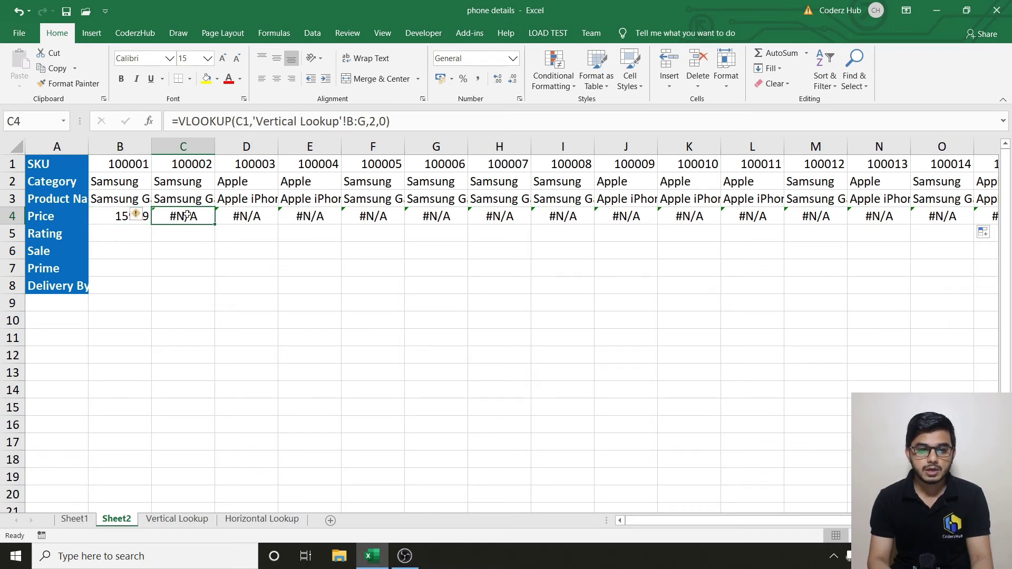
Lock the table columns in B4's VLOOKUP as 'Vertical Lookup'!$A:$F.
left_click(121, 216)
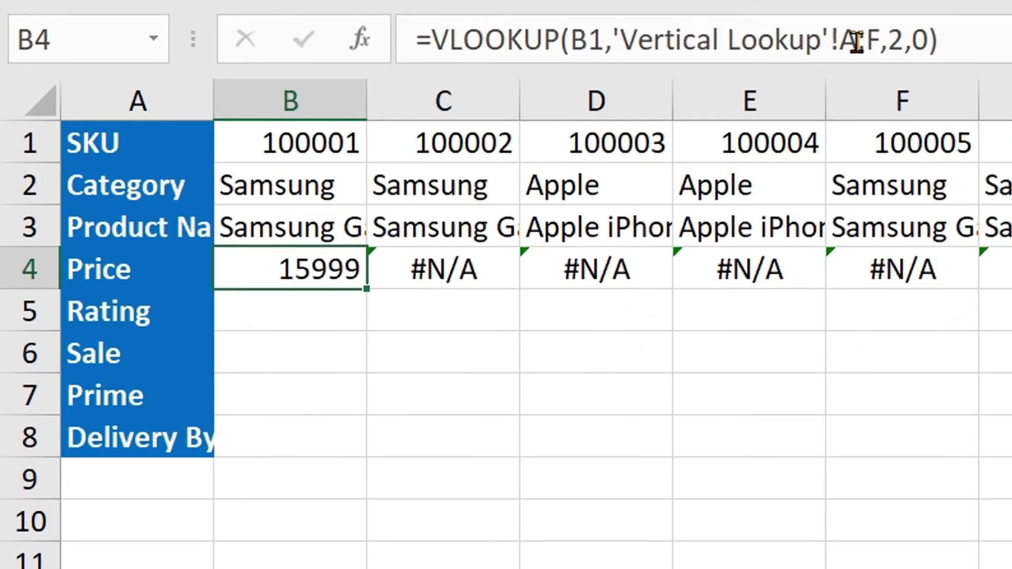
left_click(855, 42)
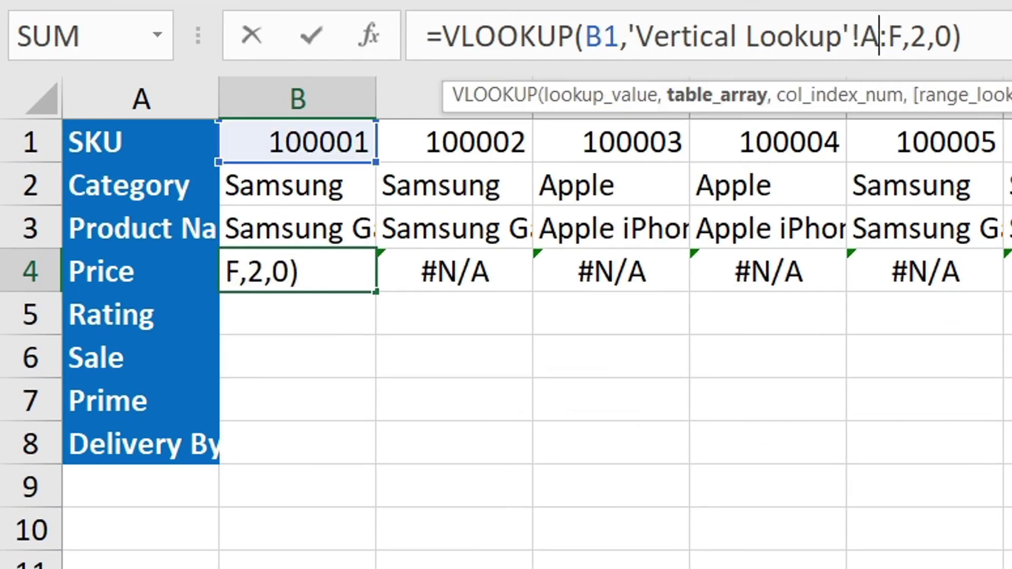
type("$")
key("Right")
key("Right")
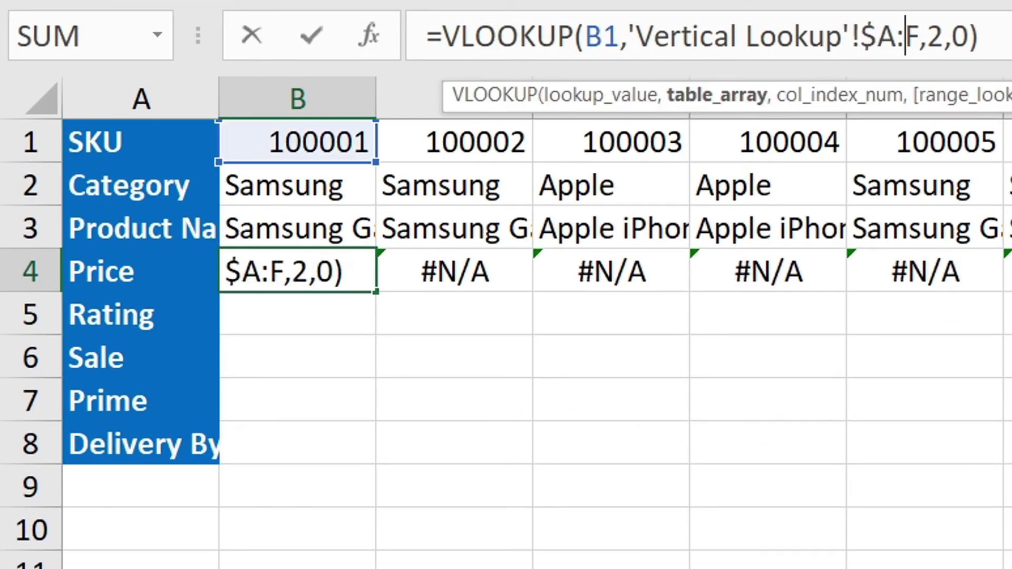
type("$")
key("Return")
key("Up")
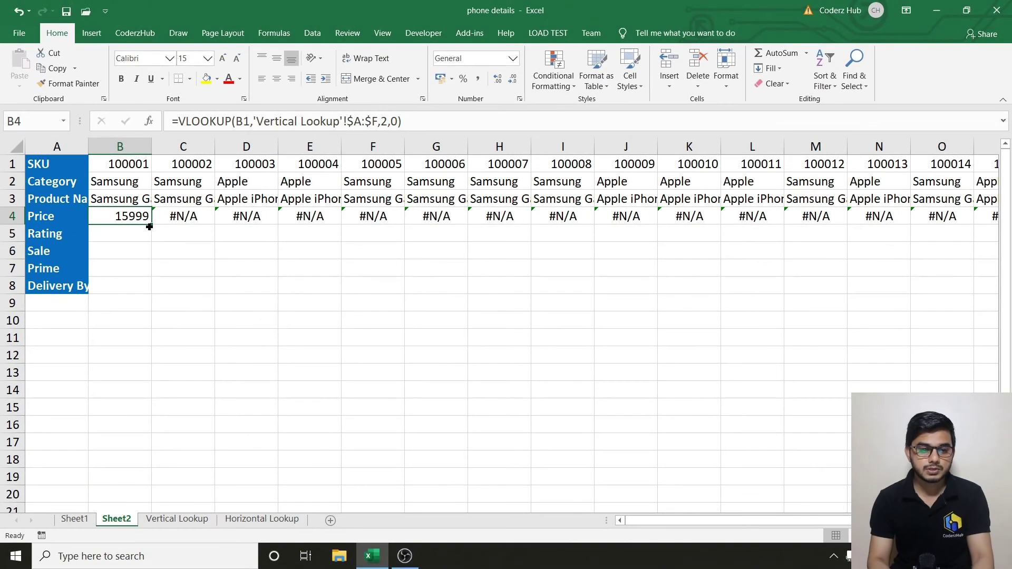
Copy the VLOOKUP with locked columns from B4 to C4:S4, replacing the existing formulas.
key("ctrl+c")
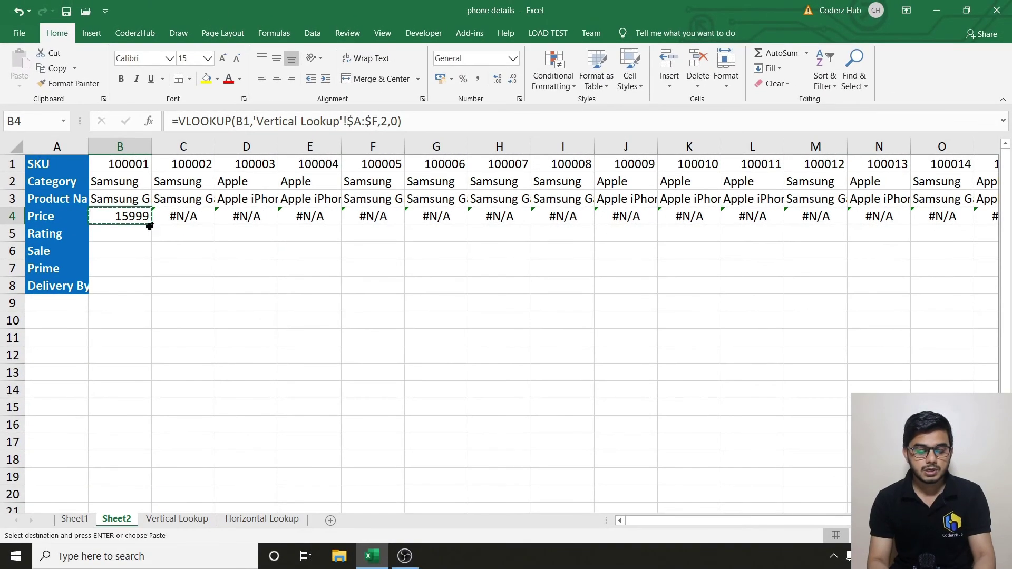
key("Right")
key("ctrl+shift+Right")
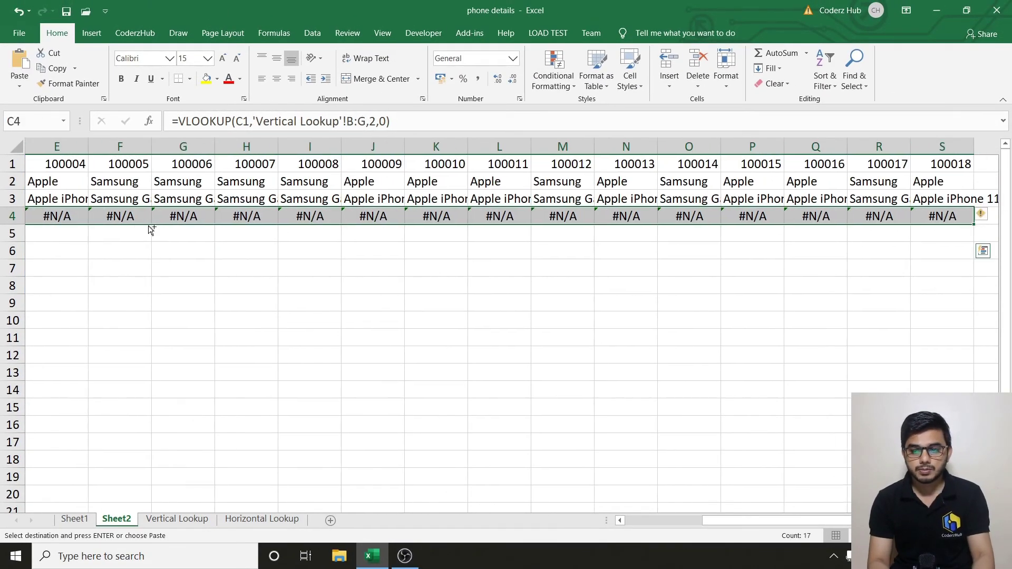
key("ctrl+v")
key("Left")
key("Left")
key("Escape")
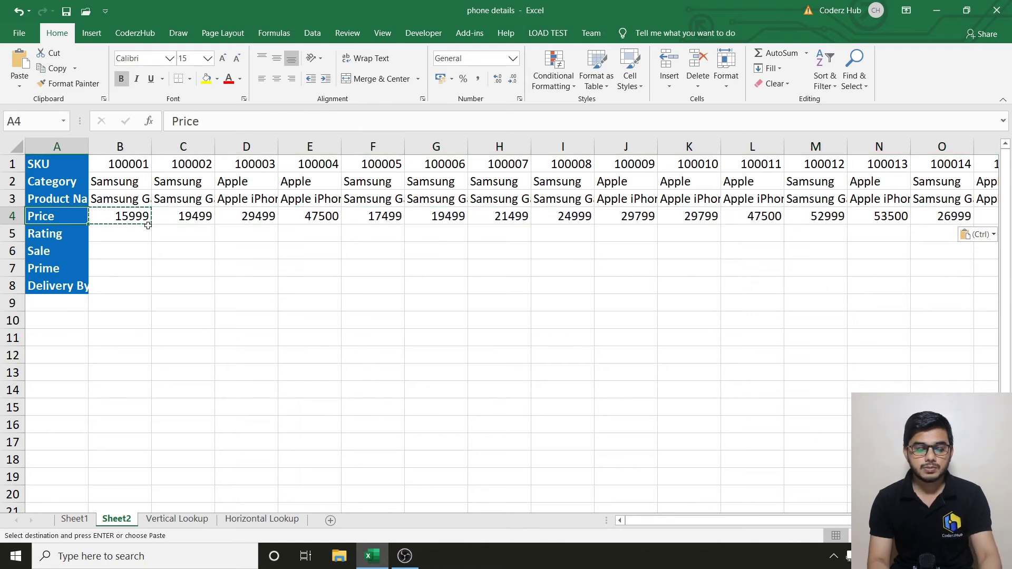
Check the lookup value and locked table columns in the VLOOKUP formulas of the first few Price cells.
key("Right")
key("Left")
key("Right")
key("Right")
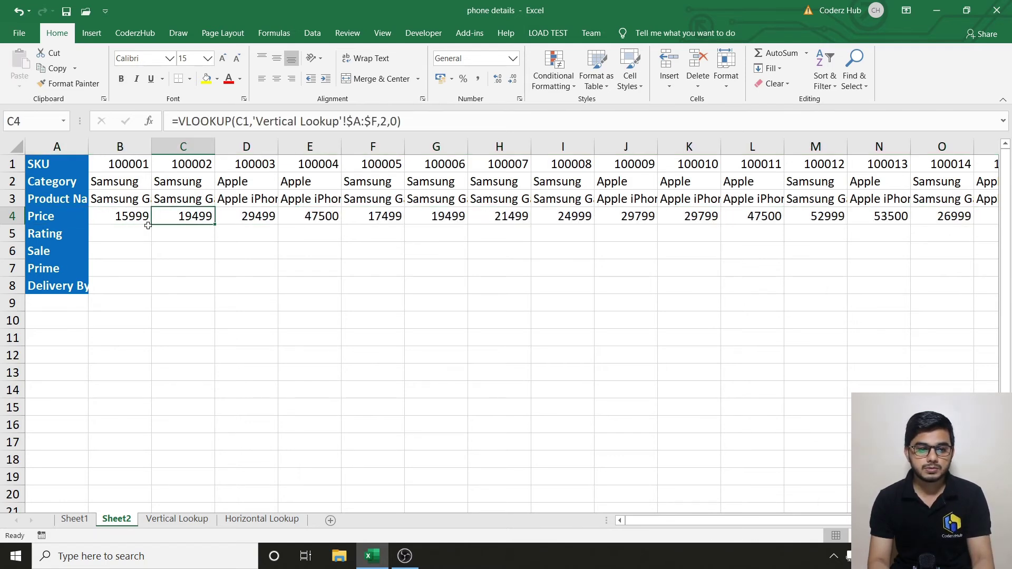
key("Left")
key("Right")
key("Right")
key("Right")
key("Left")
key("Left")
key("Left")
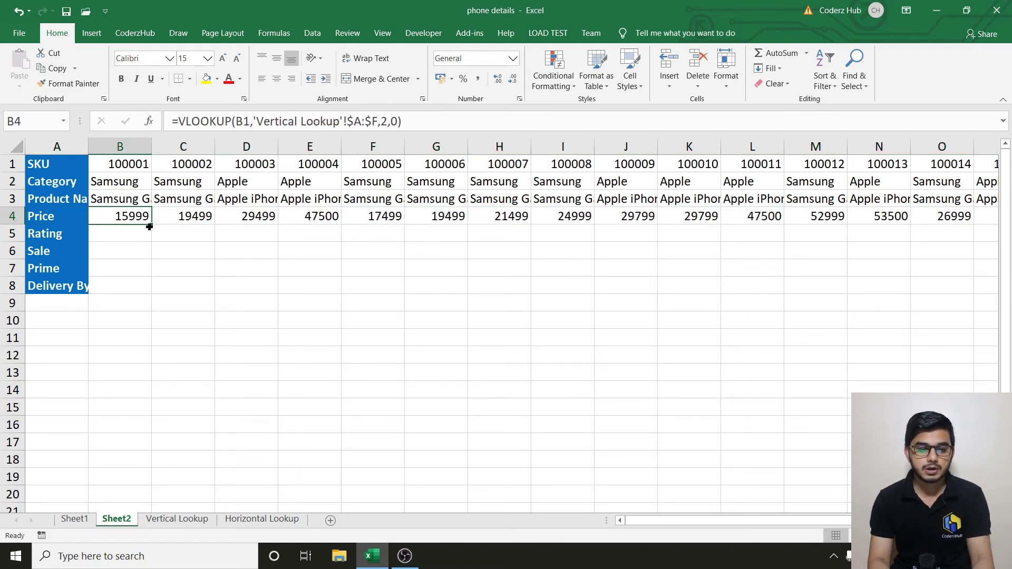
Clear all VLOOKUP formulas from the Price row B4:S4 on Sheet2.
key("Left")
key("Right")
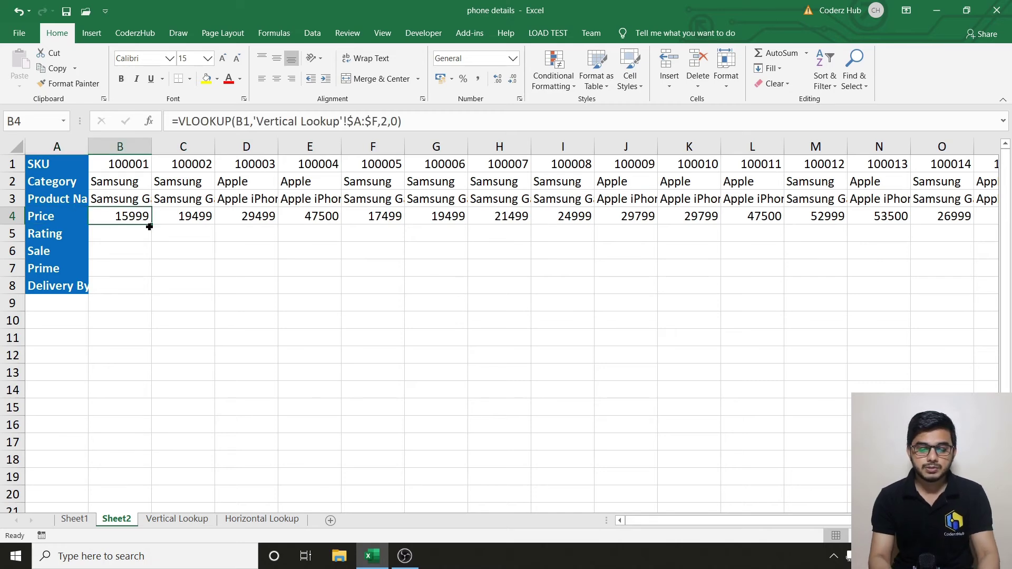
key("ctrl+shift+Right")
key("Delete")
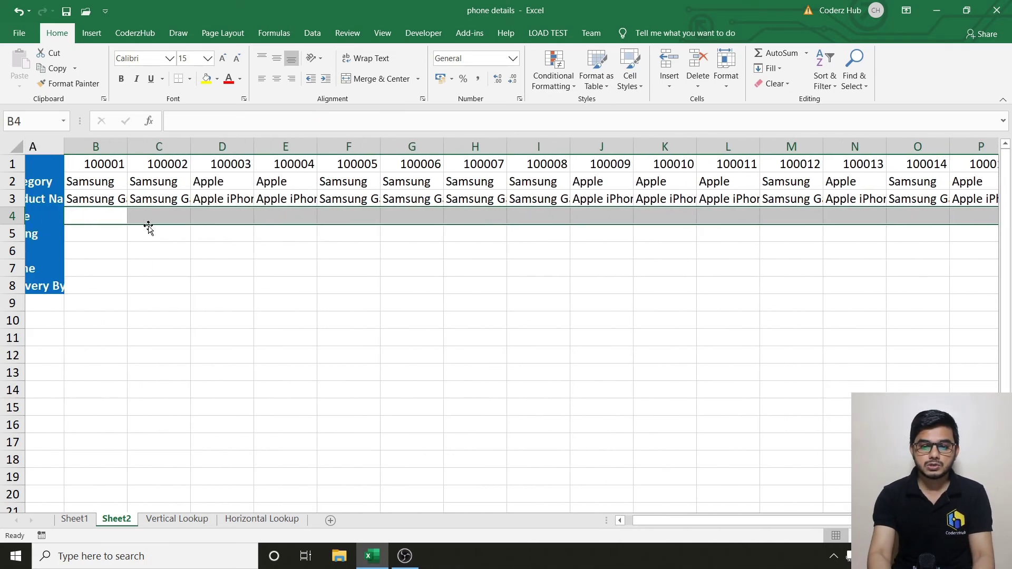
Start an HLOOKUP formula in Price cell B4 with the SKU in B1 as its lookup value.
key("Left")
key("Right")
type("=")
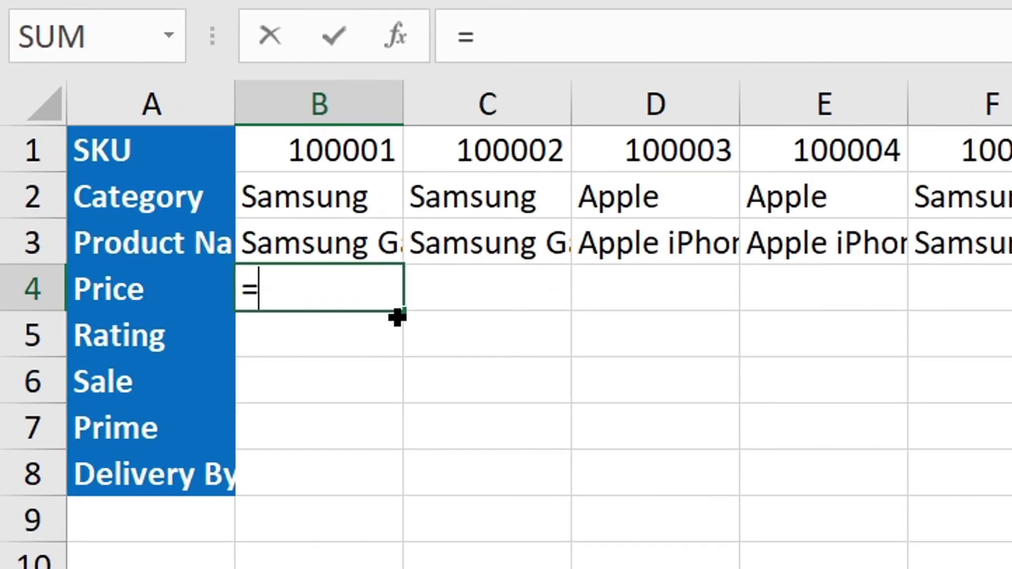
type("hloo")
key("Tab")
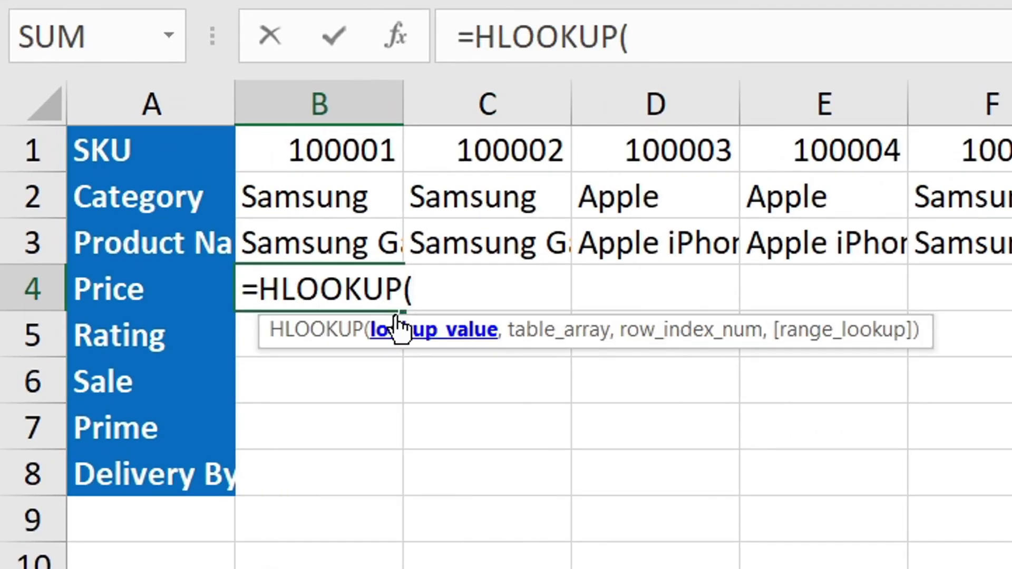
key("Up")
key("Up")
key("Up")
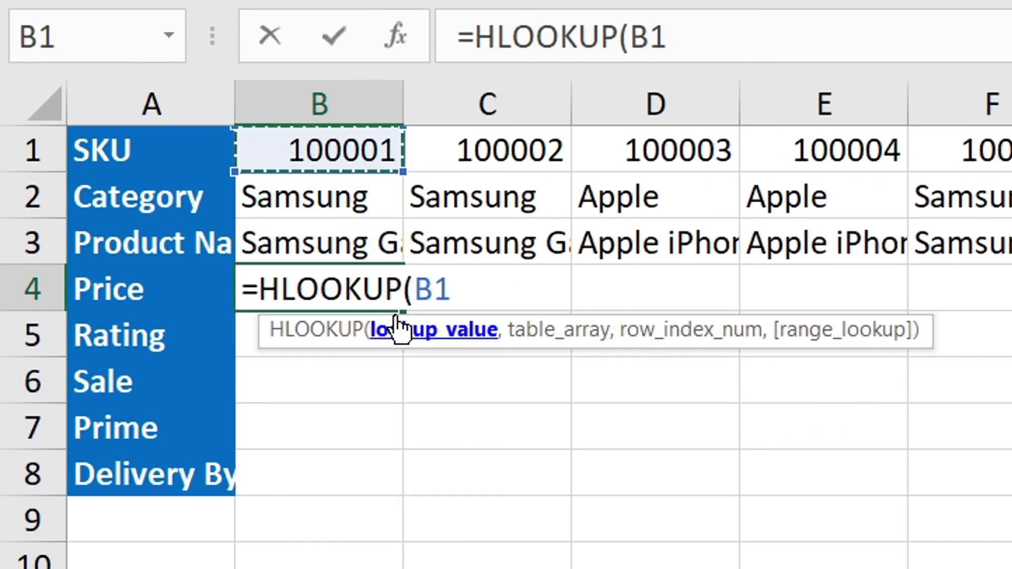
Complete B4's HLOOKUP with table rows 'Horizontal Lookup'!1:6, row index 2 and 0 for an exact match.
type(",")
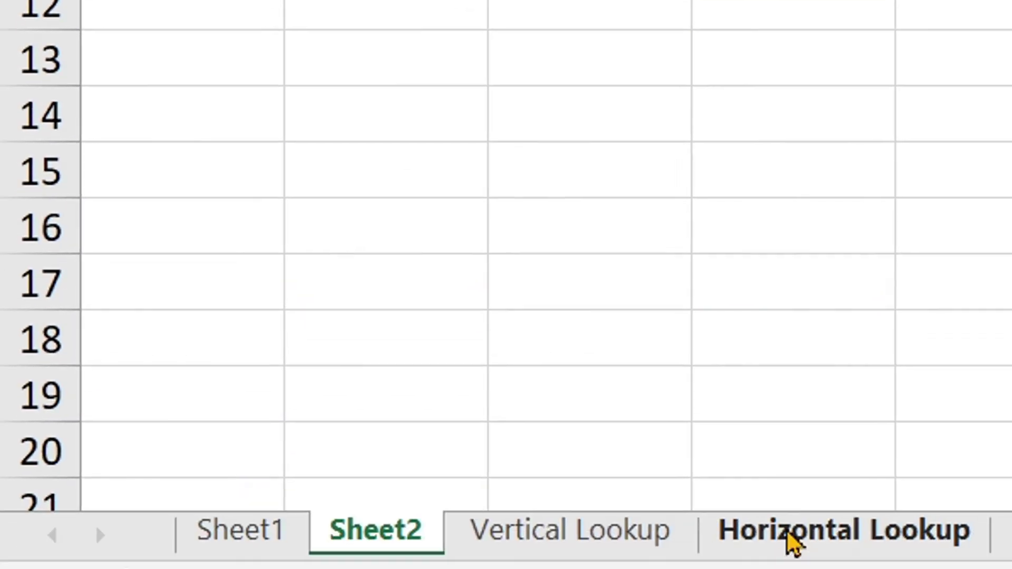
left_click(788, 531)
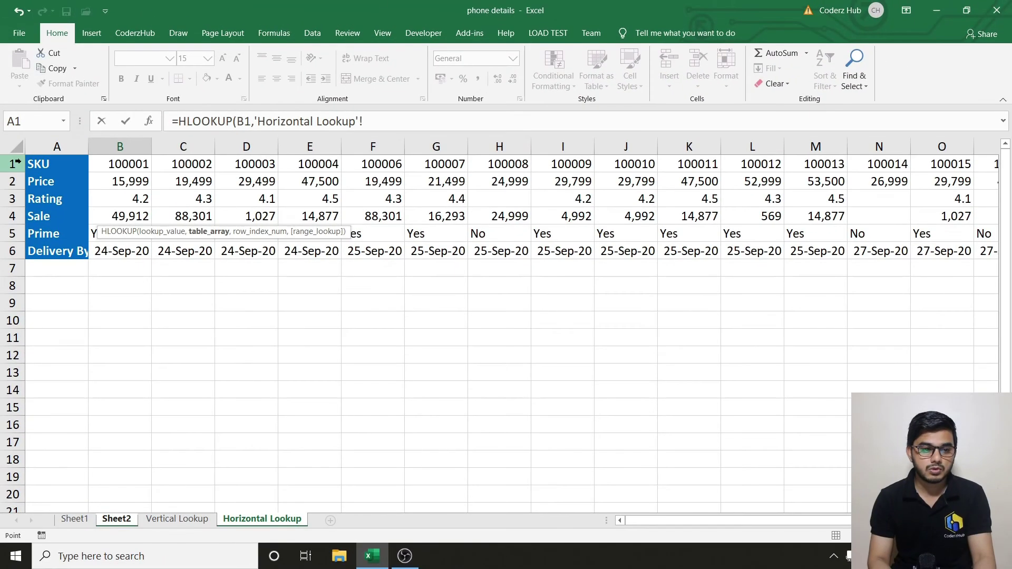
left_click_drag(18, 162, 5, 251)
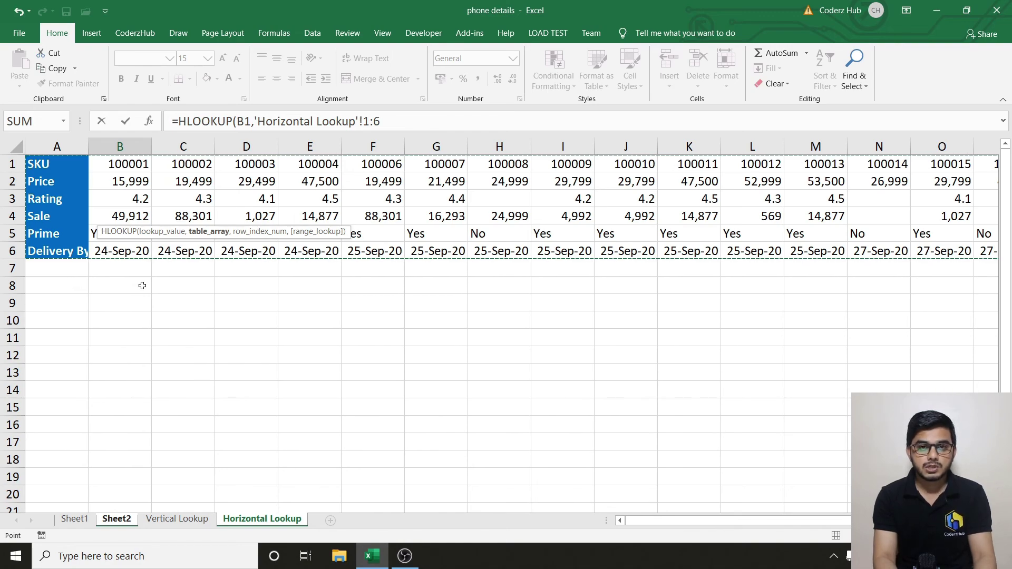
type(",2")
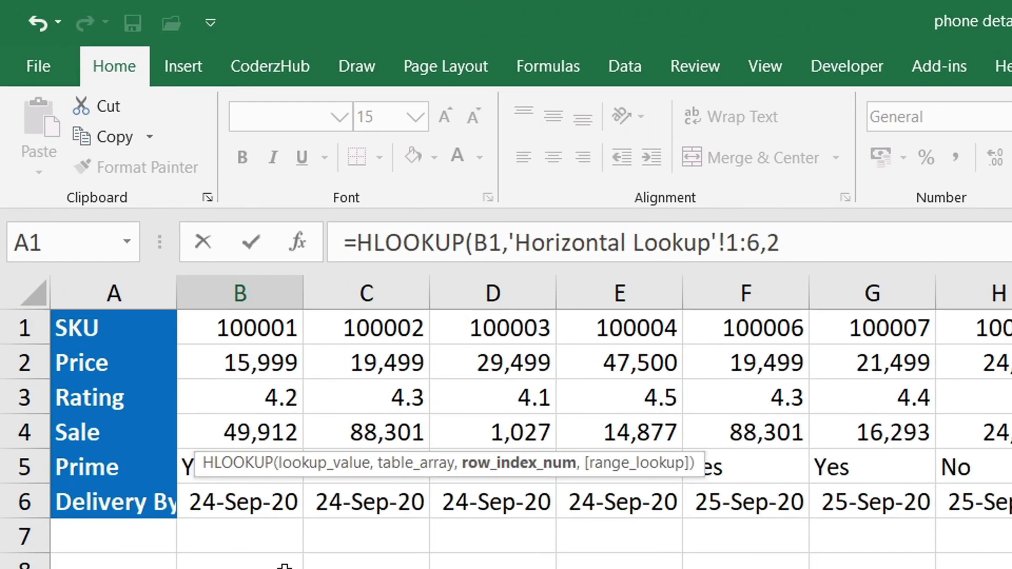
type(",0)")
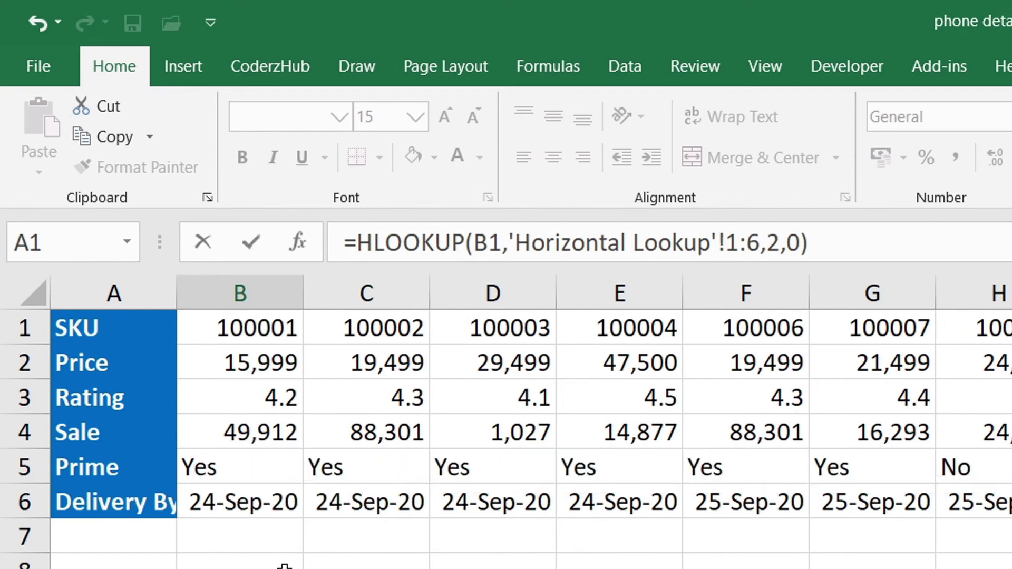
key("Return")
key("Up")
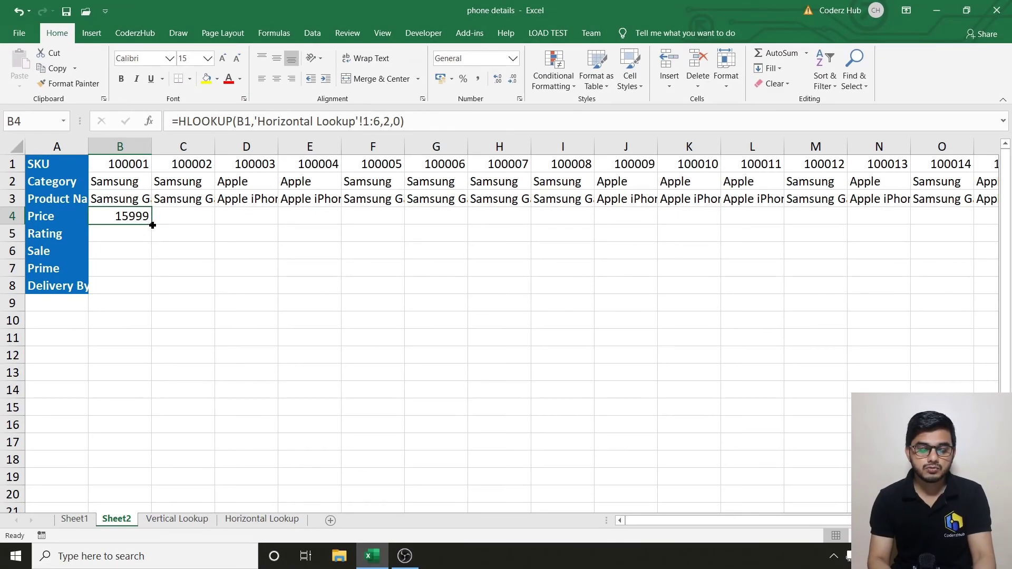
Copy the HLOOKUP formula from B4 across the Price row through S4.
left_click_drag(153, 225, 154, 223)
key("ctrl+c")
key("Up")
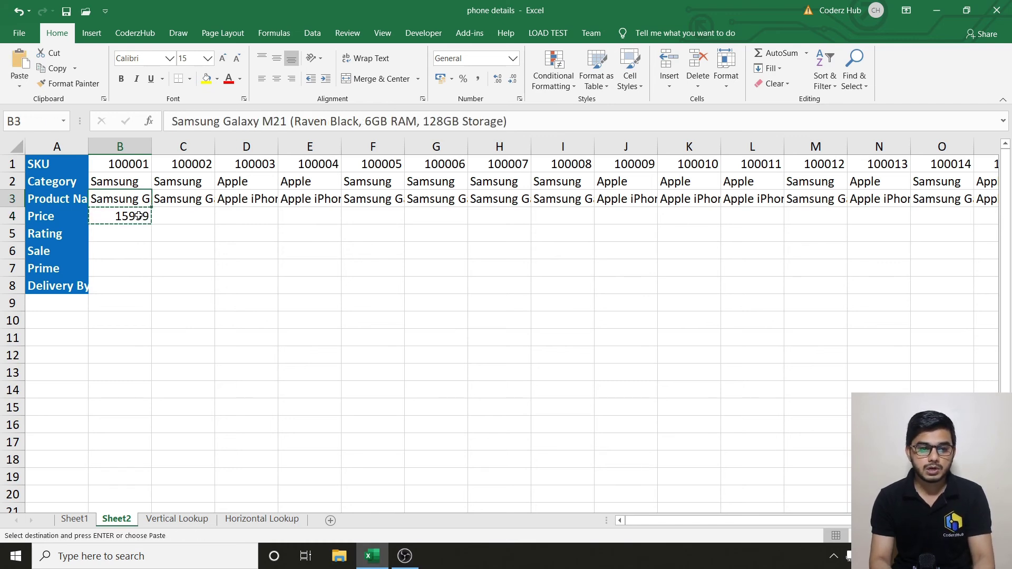
key("ctrl+Right")
key("Down")
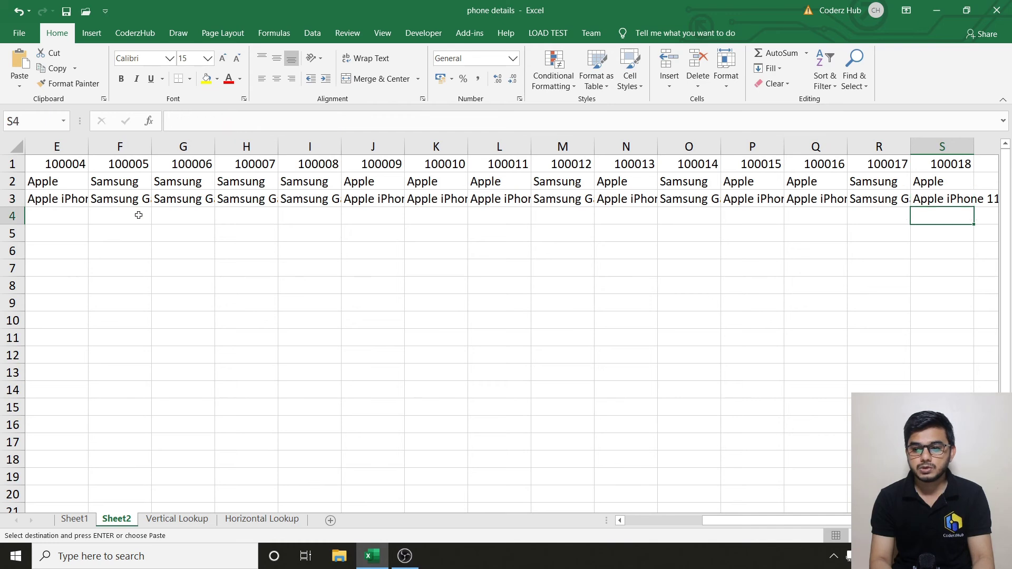
key("ctrl+shift+Left")
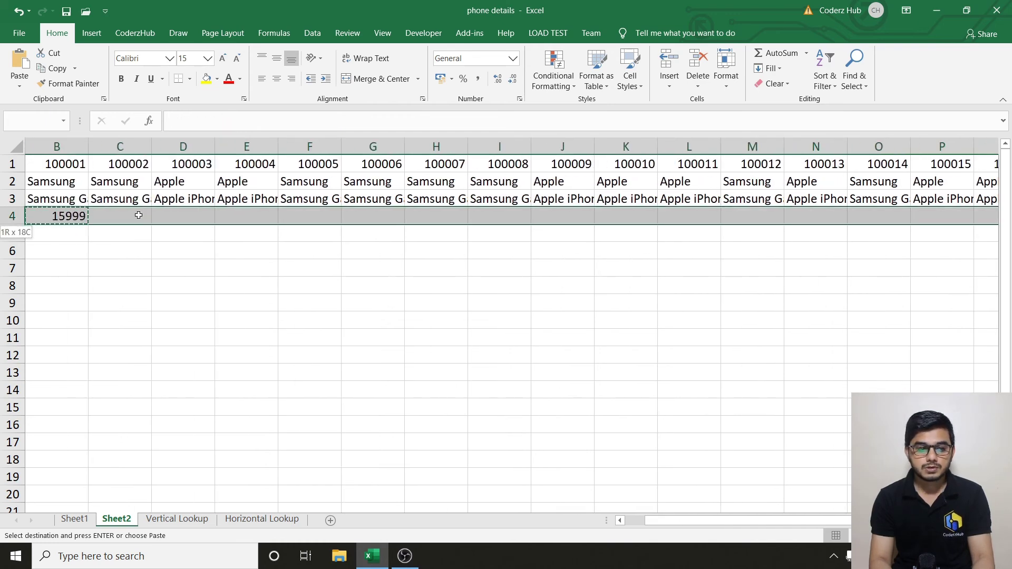
key("ctrl+v")
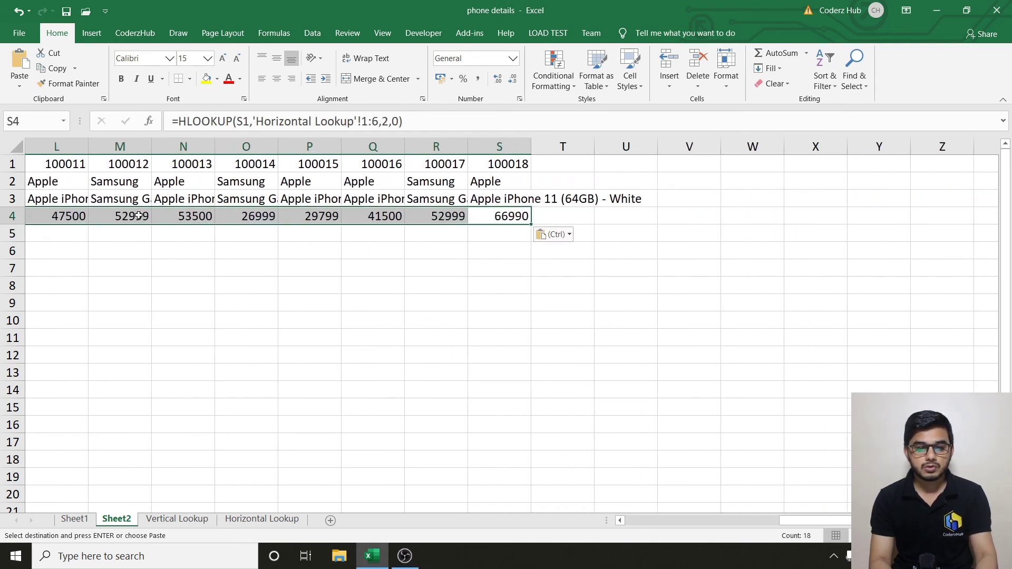
key("ctrl+Left")
key("Right")
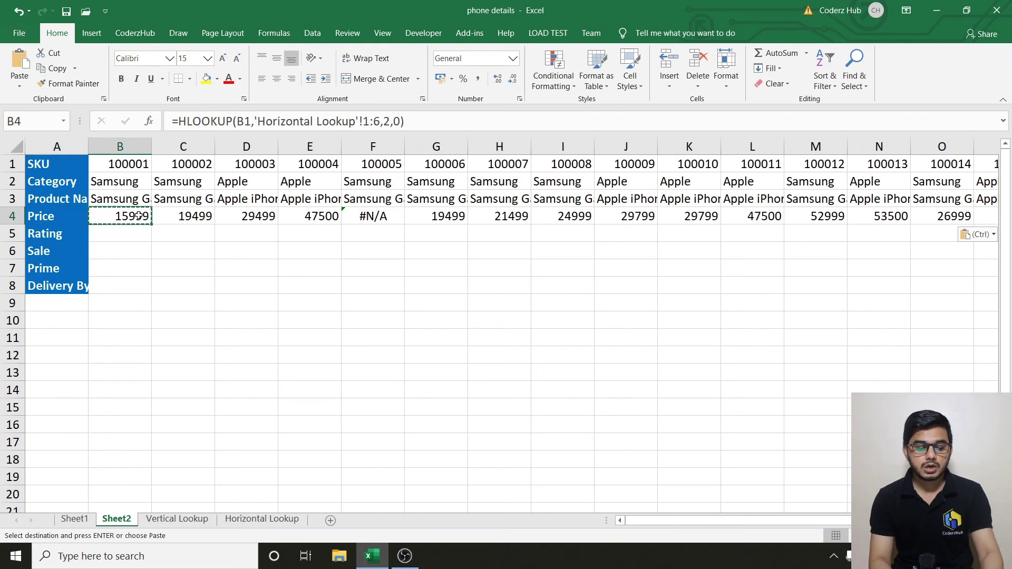
key("Escape")
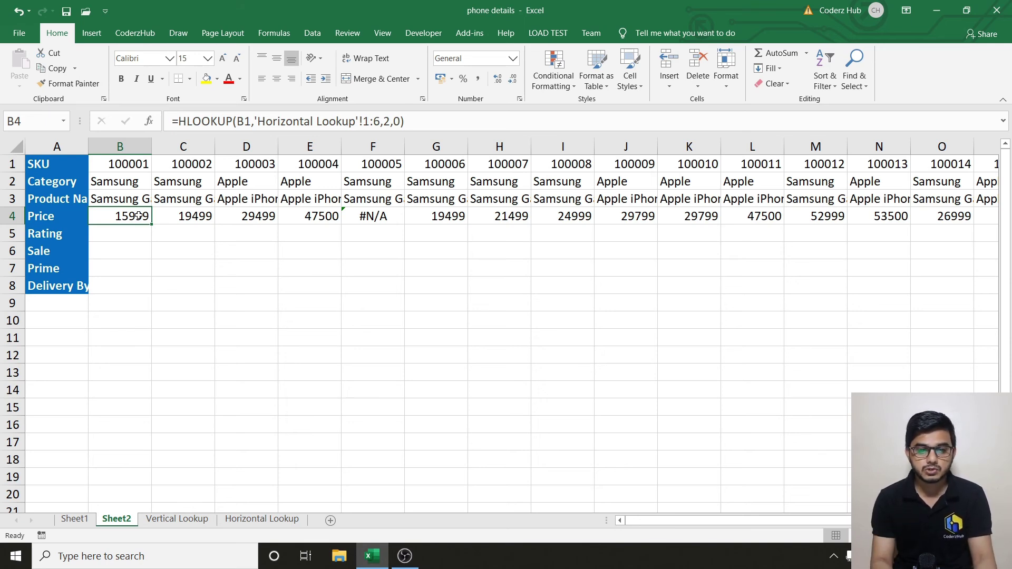
Check how the lookup value and table rows change in the HLOOKUP formulas across Price cells B4 to F4.
key("Left")
key("Right")
key("Right")
key("Right")
key("Right")
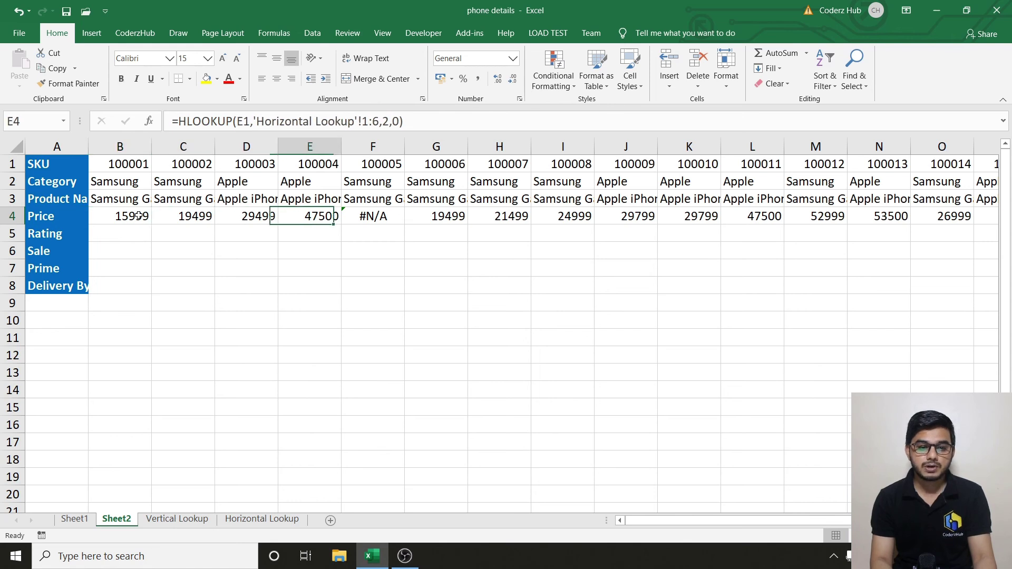
key("Right")
key("Left")
key("Left")
key("Left")
key("Right")
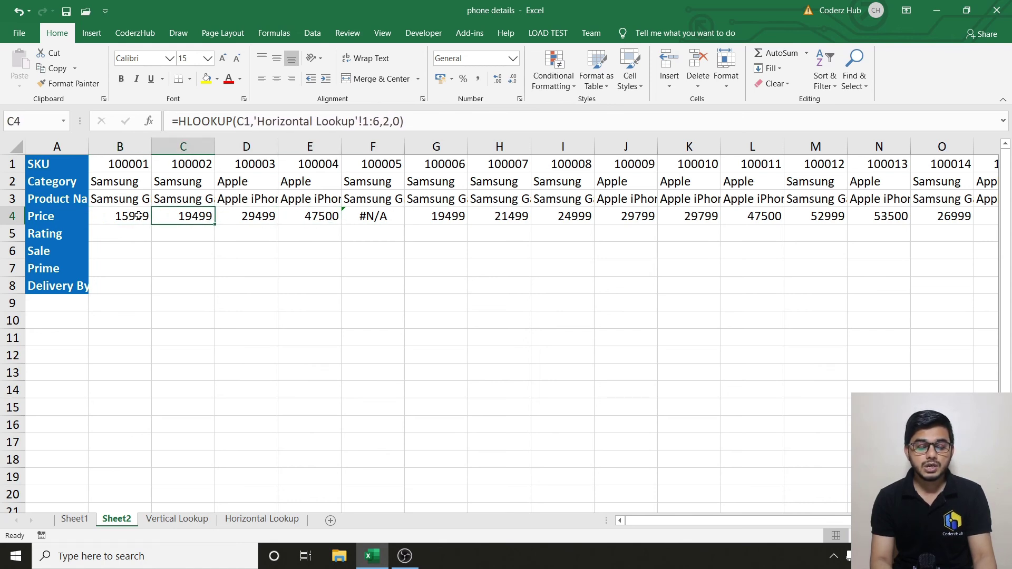